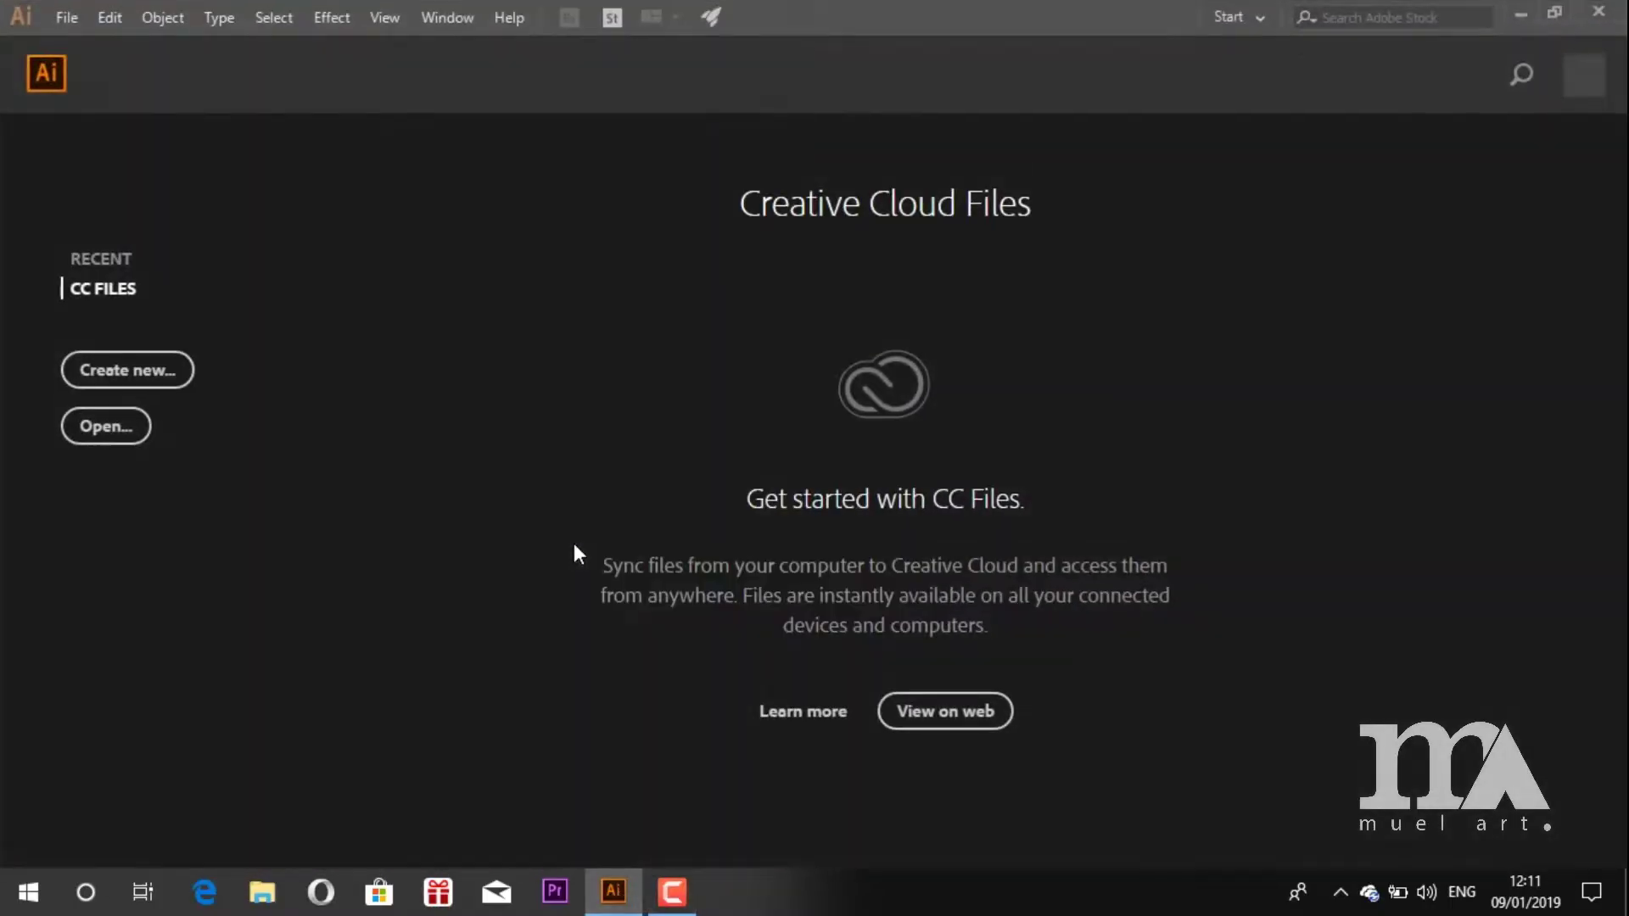
Create a new landscape A4 document, 297 x 210 mm, and show its layers.
click(170, 351)
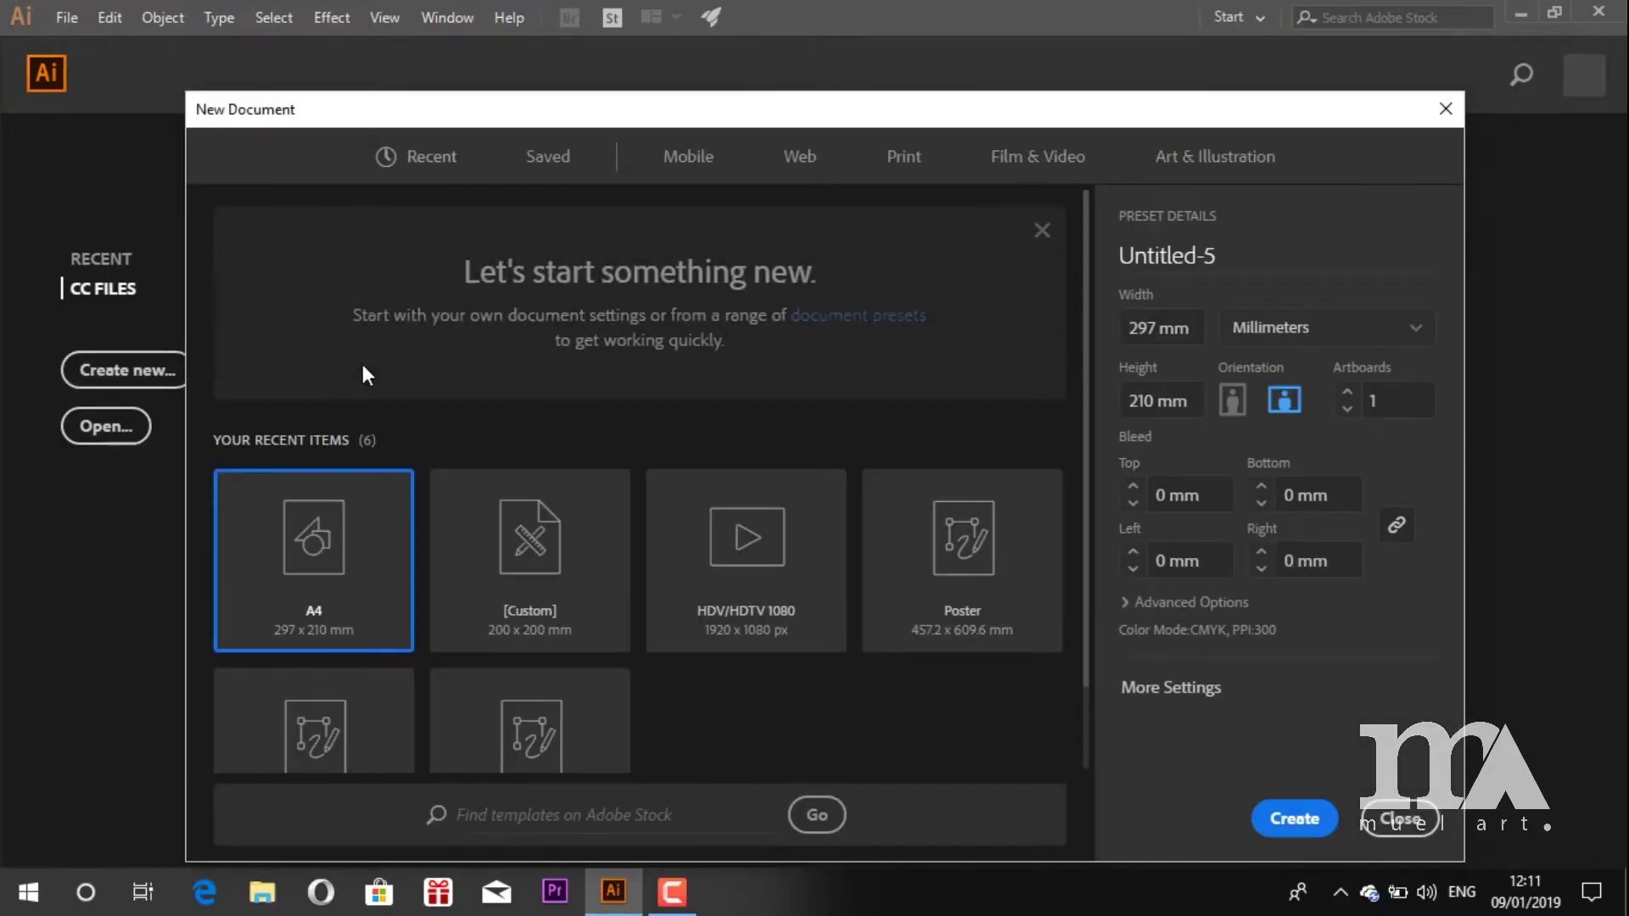
click(1287, 820)
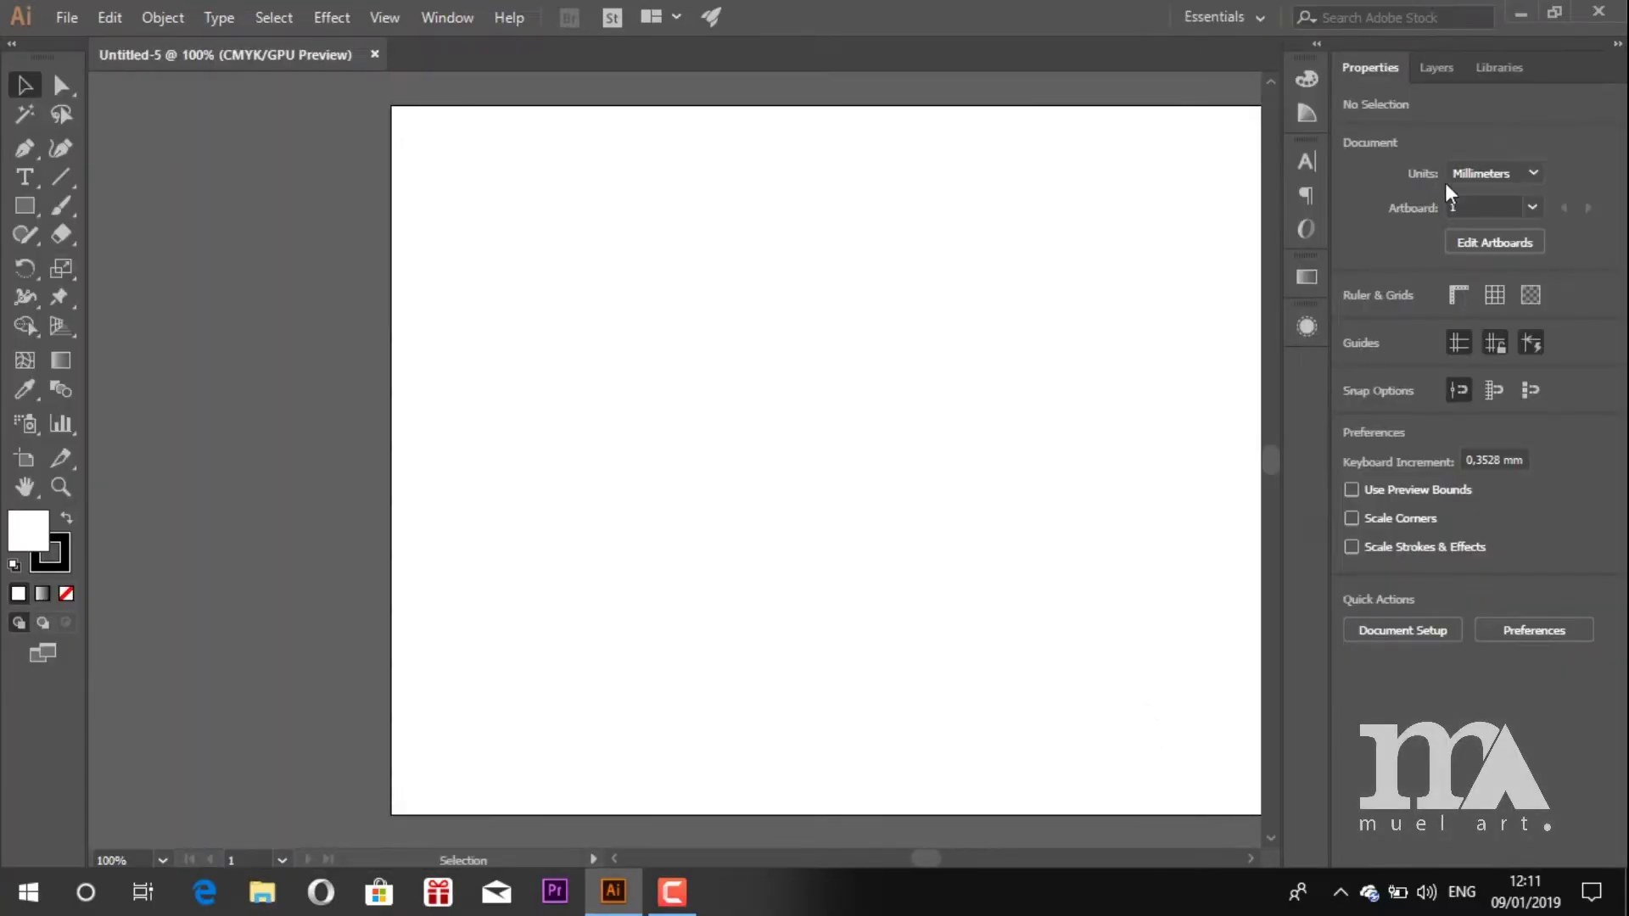
click(1442, 69)
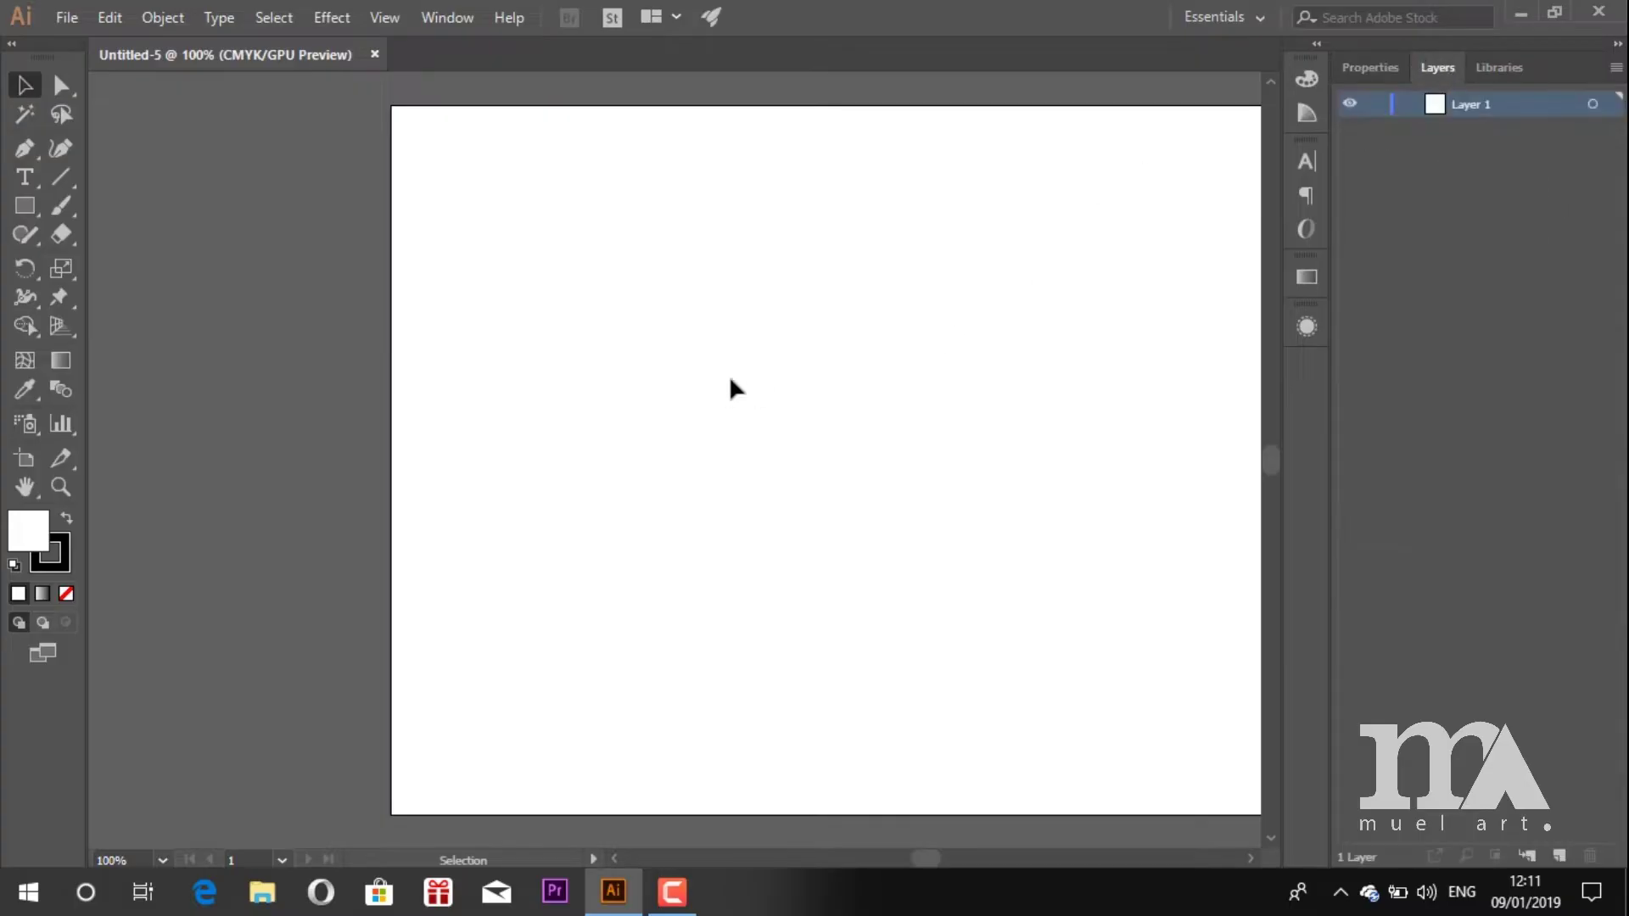
Draw a rectangle that covers the whole artboard, from its upper-left to its lower-right corner.
key(ctrl+minus)
click(23, 217)
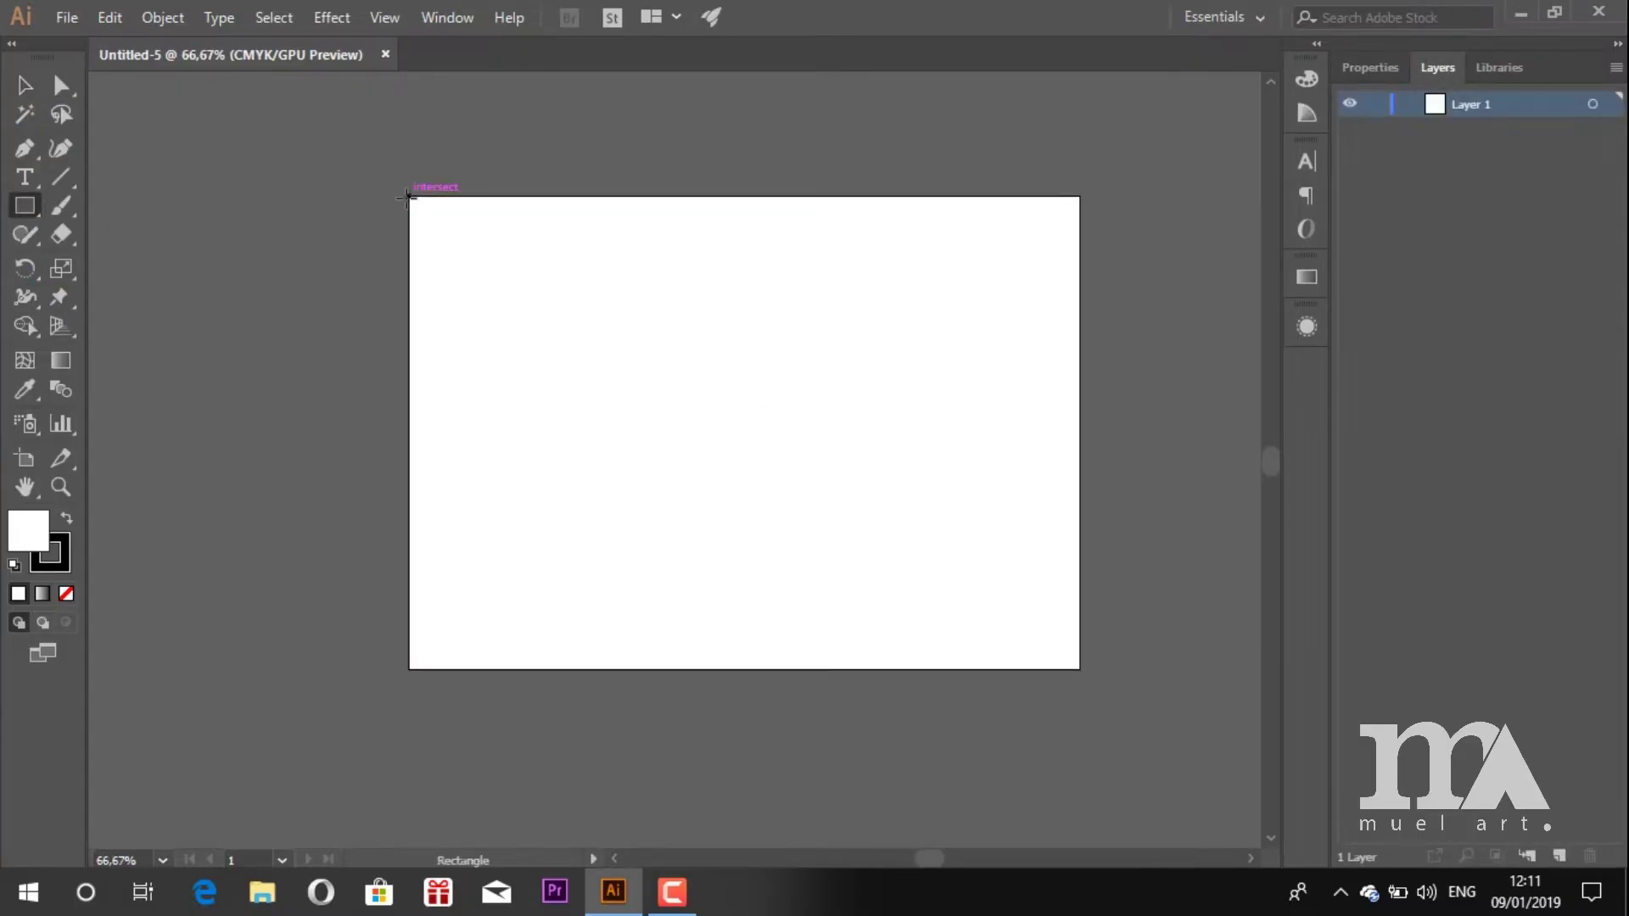
mouse_move(409, 197)
mouse_down()
mouse_move(680, 357)
mouse_move(1079, 668)
mouse_up()
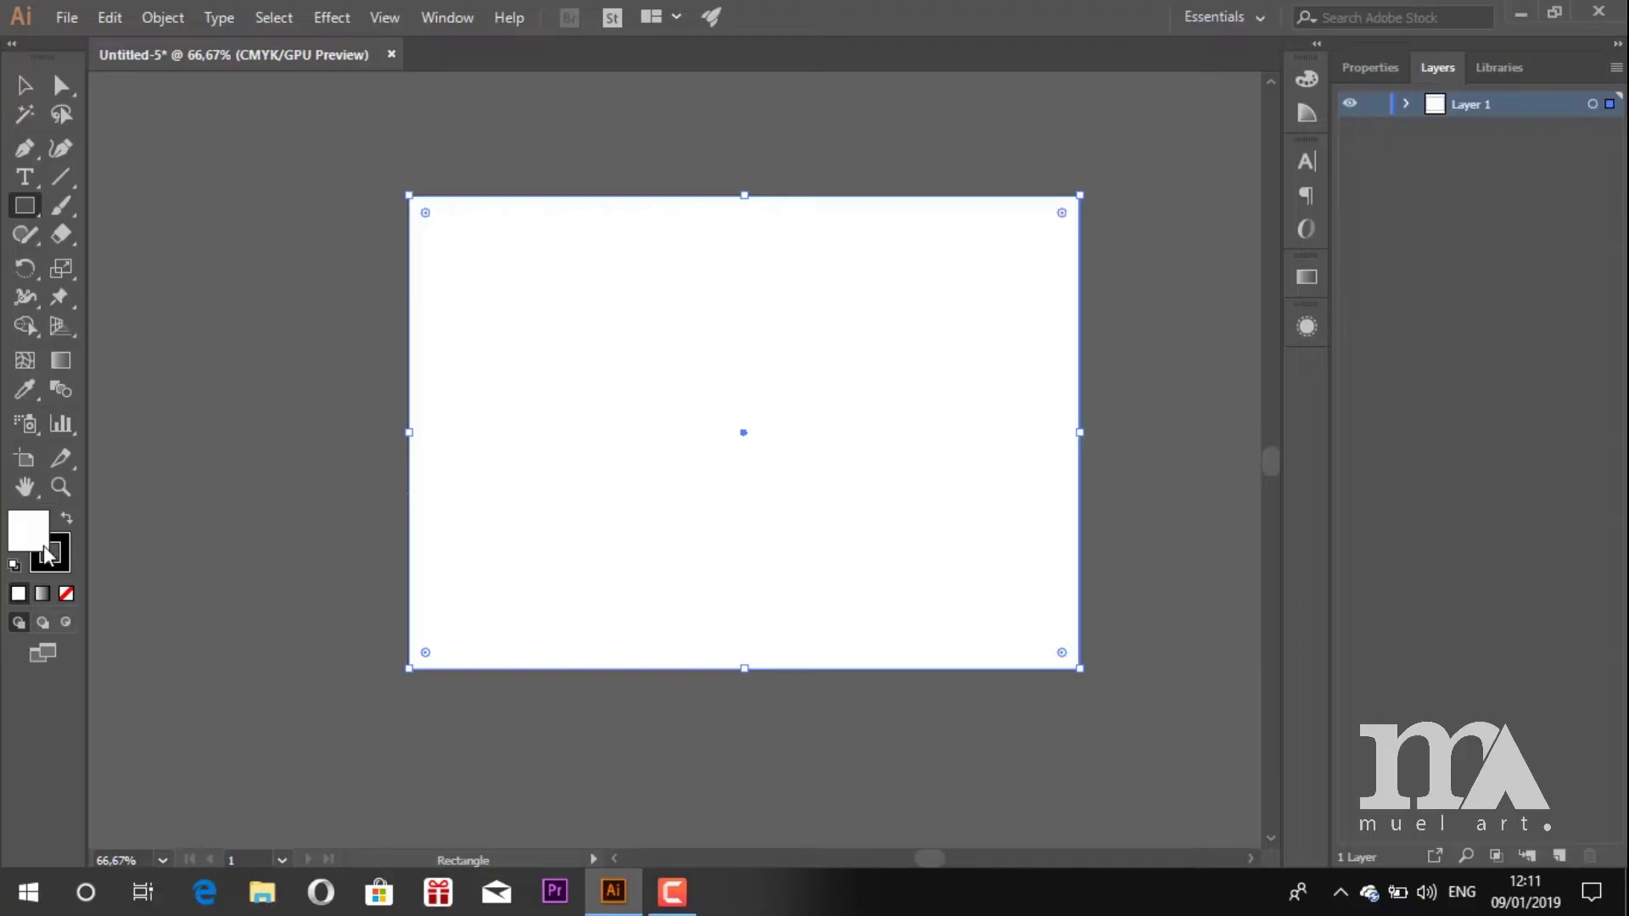
Fill the background rectangle with the yellow-orange-red linear gradient preset and set the gradient angle to 90°.
click(44, 595)
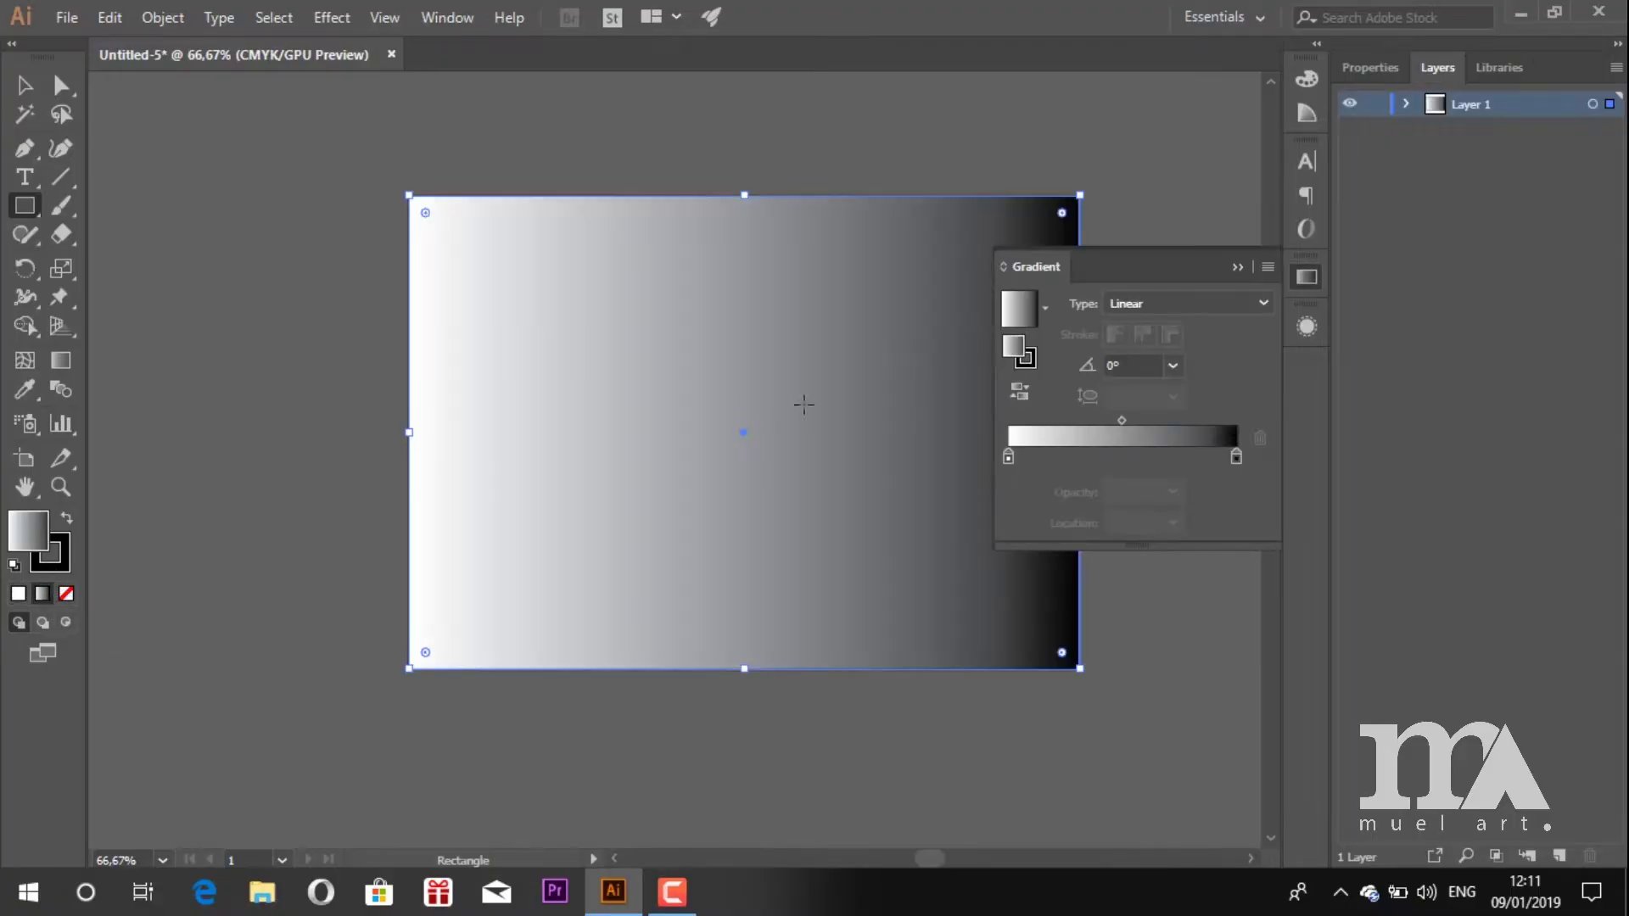
click(1044, 309)
click(976, 400)
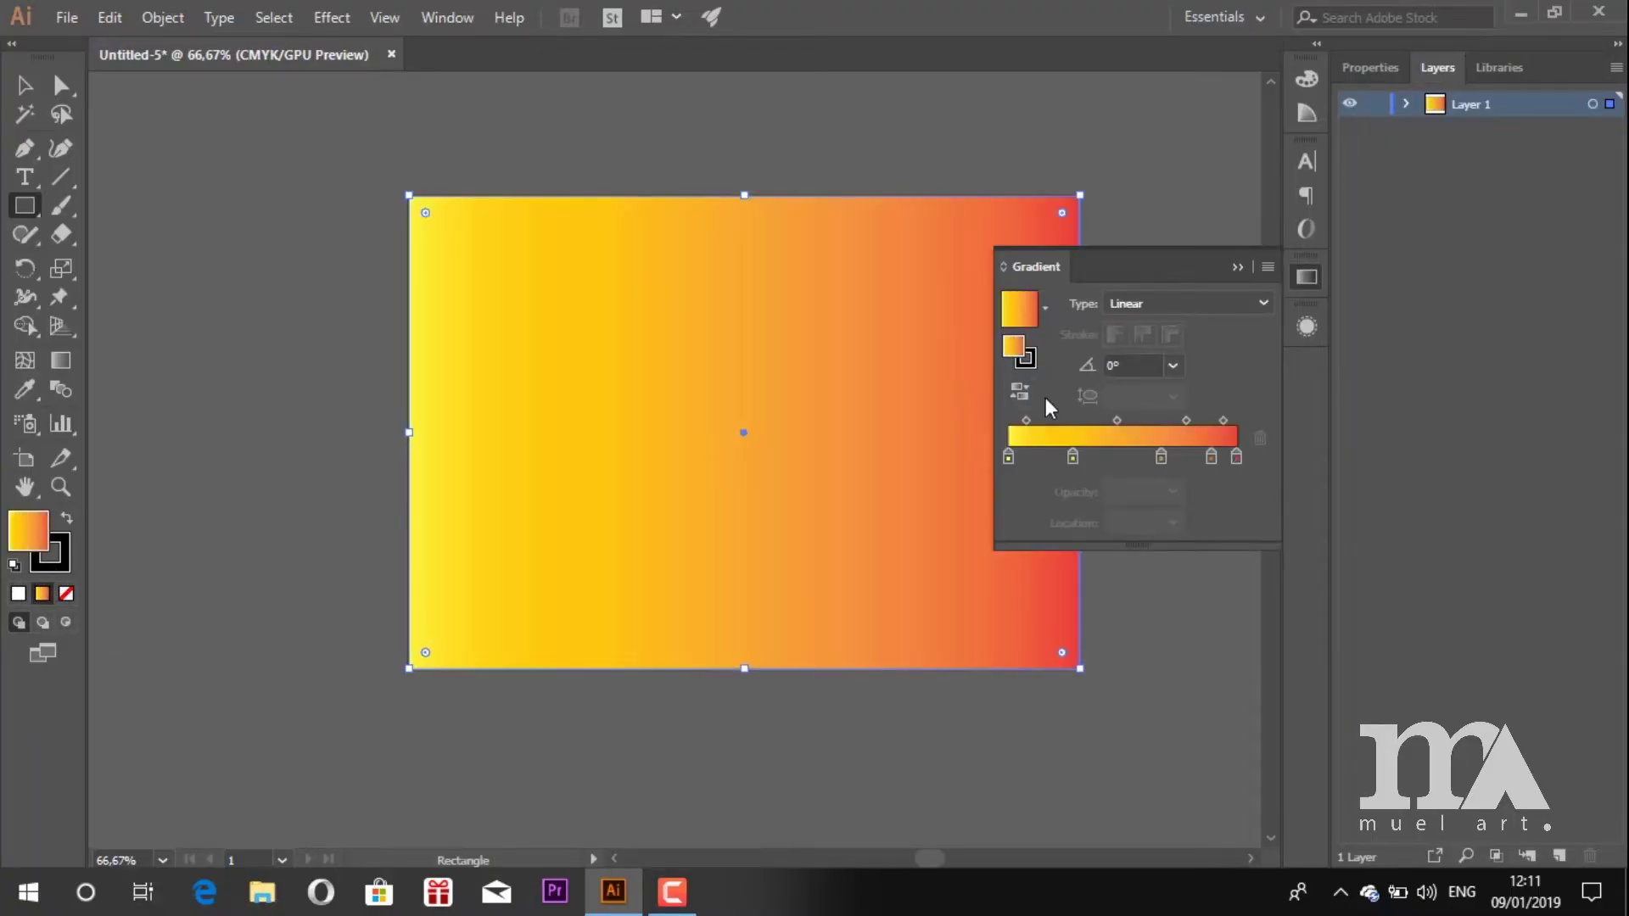
click(1114, 366)
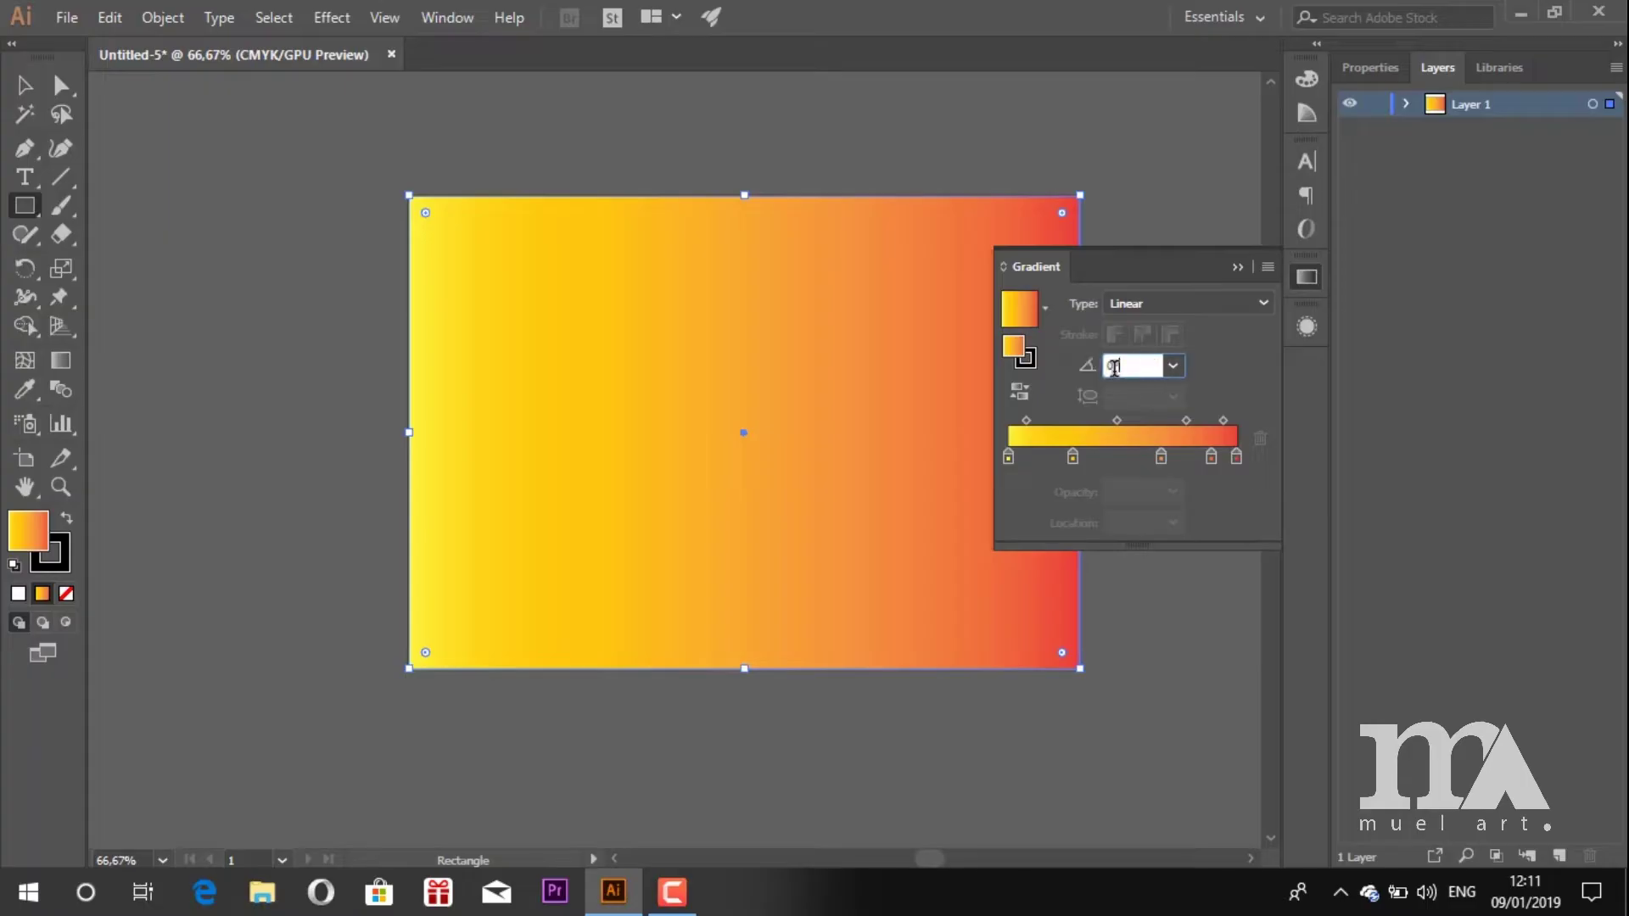
text(90)
key(Return)
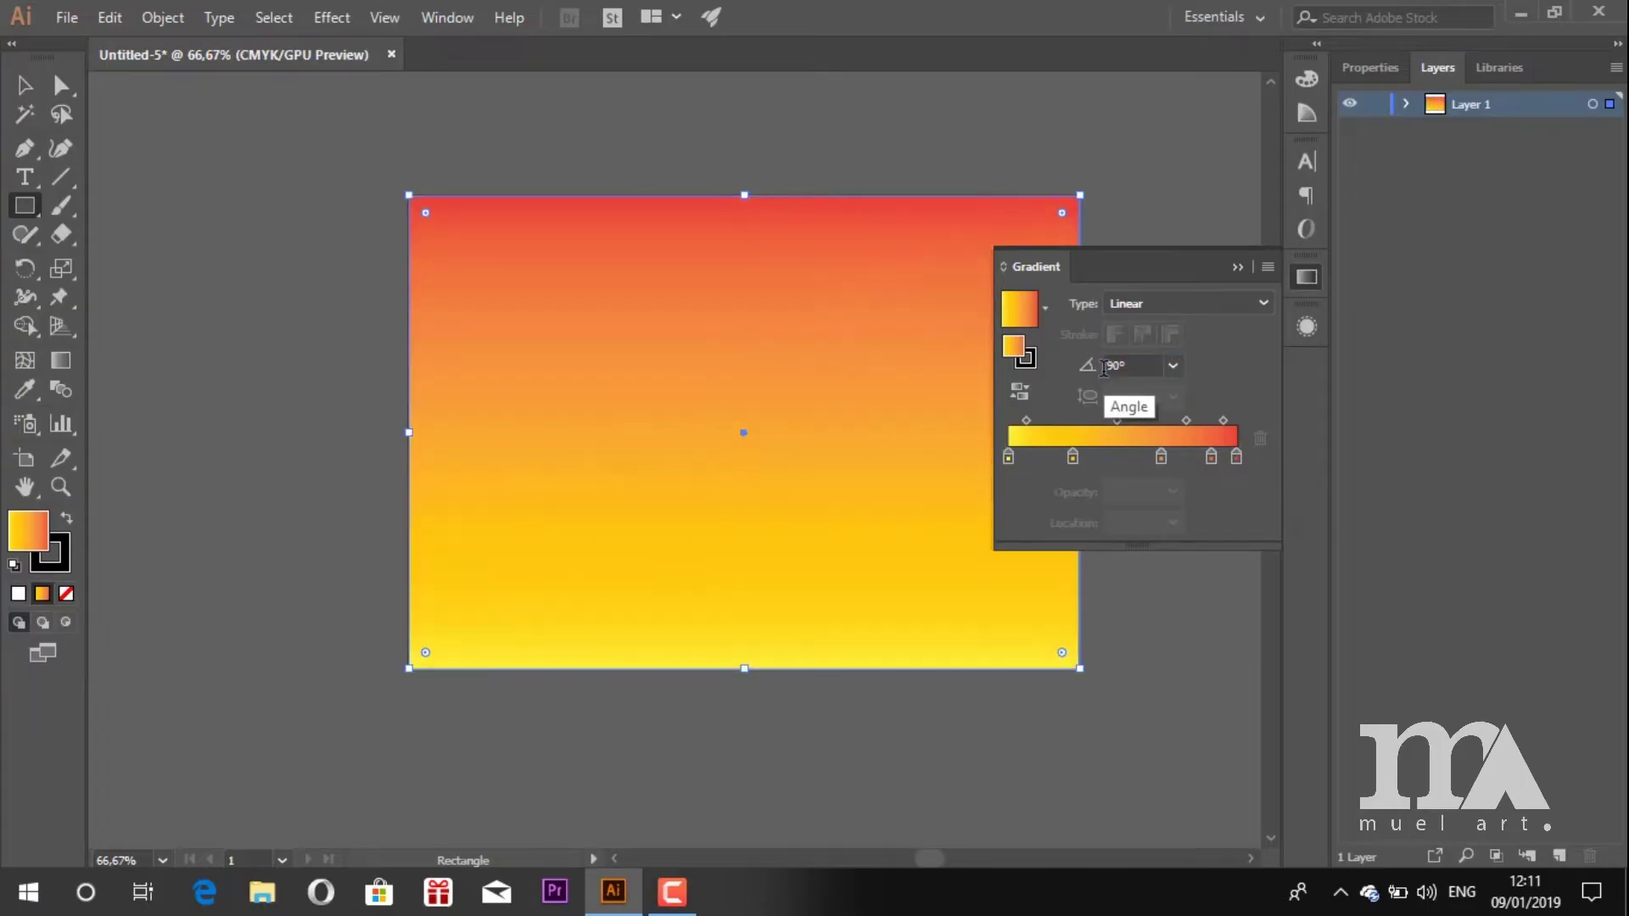
click(1237, 267)
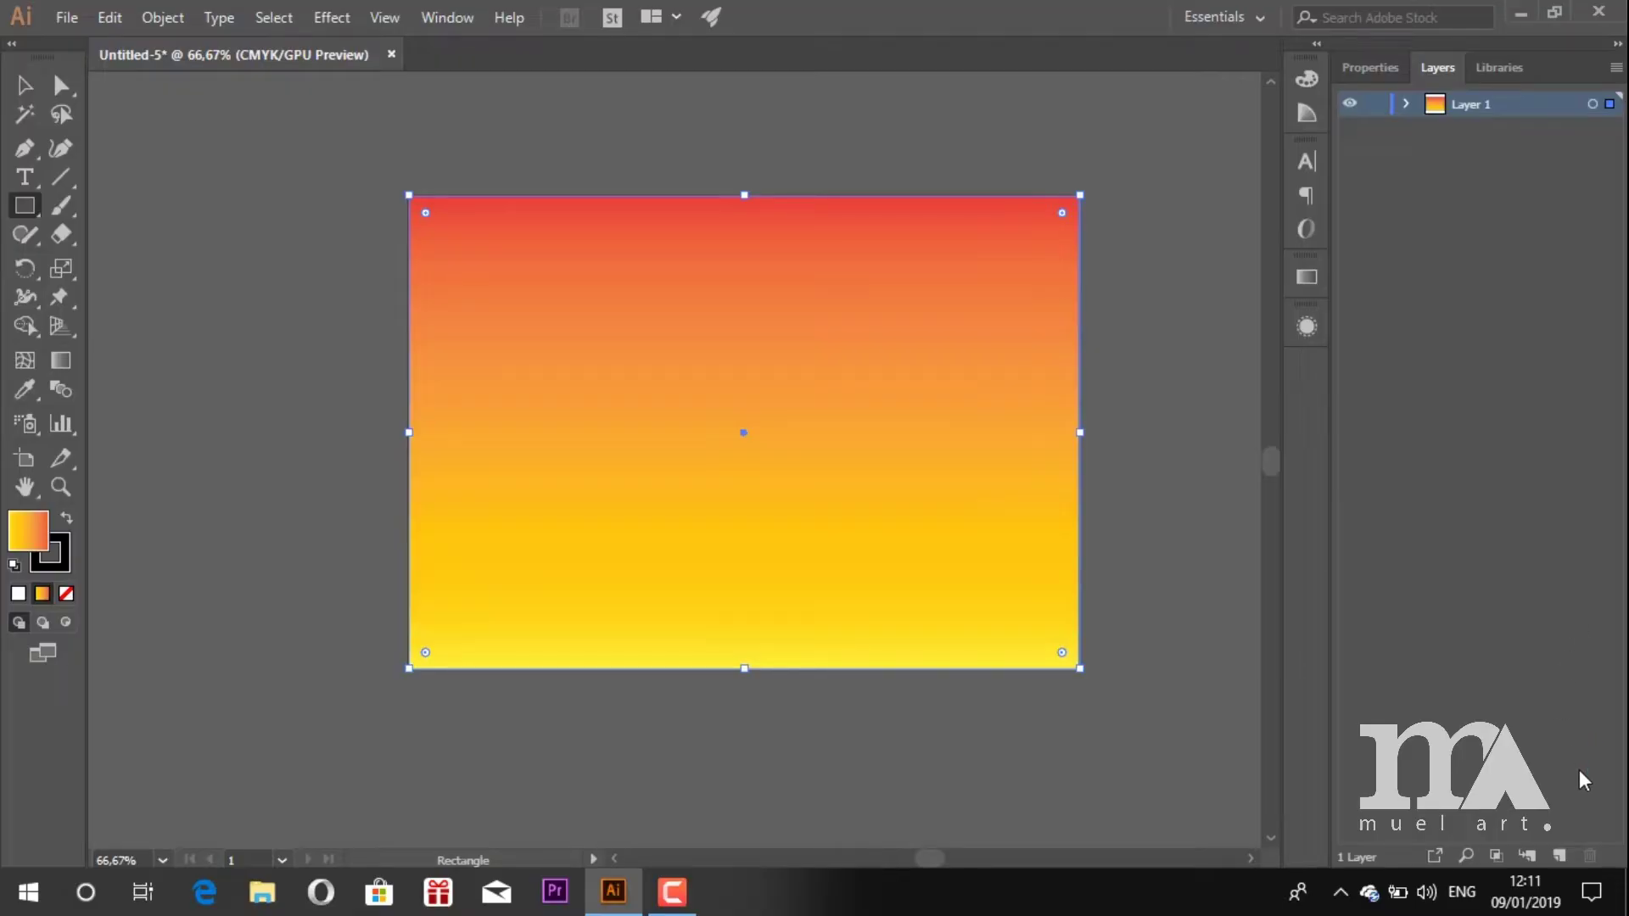
Add a new layer and draw a closed hill shape on it, sloping down from beyond the artboard's left edge past its bottom edge.
click(1559, 858)
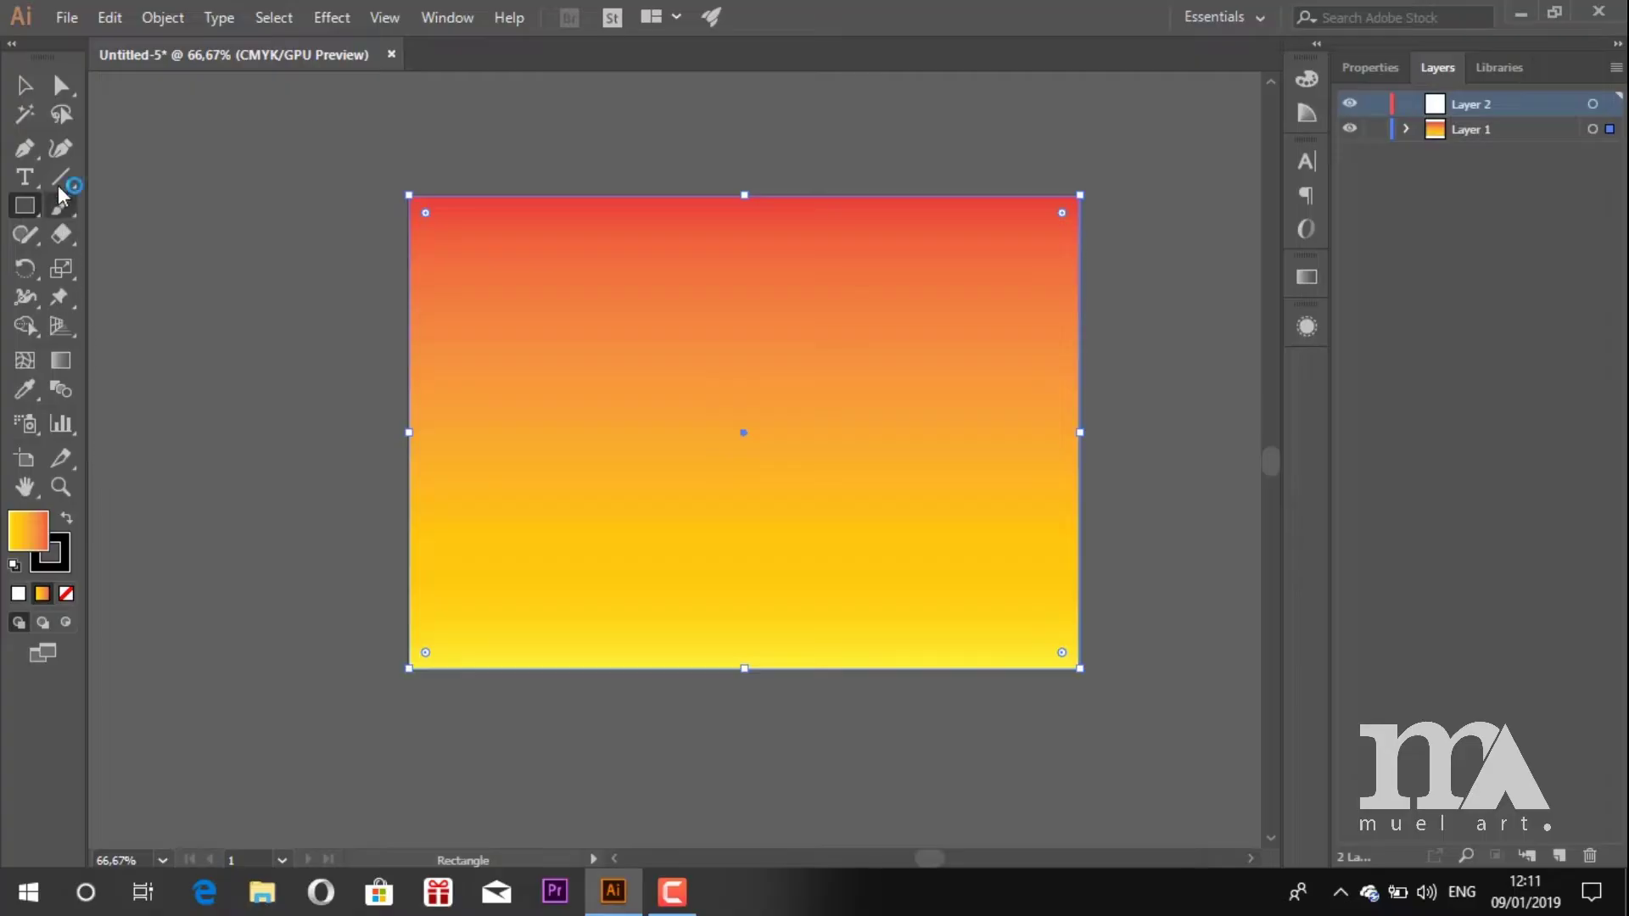
click(25, 148)
click(280, 419)
drag(783, 525, 903, 596)
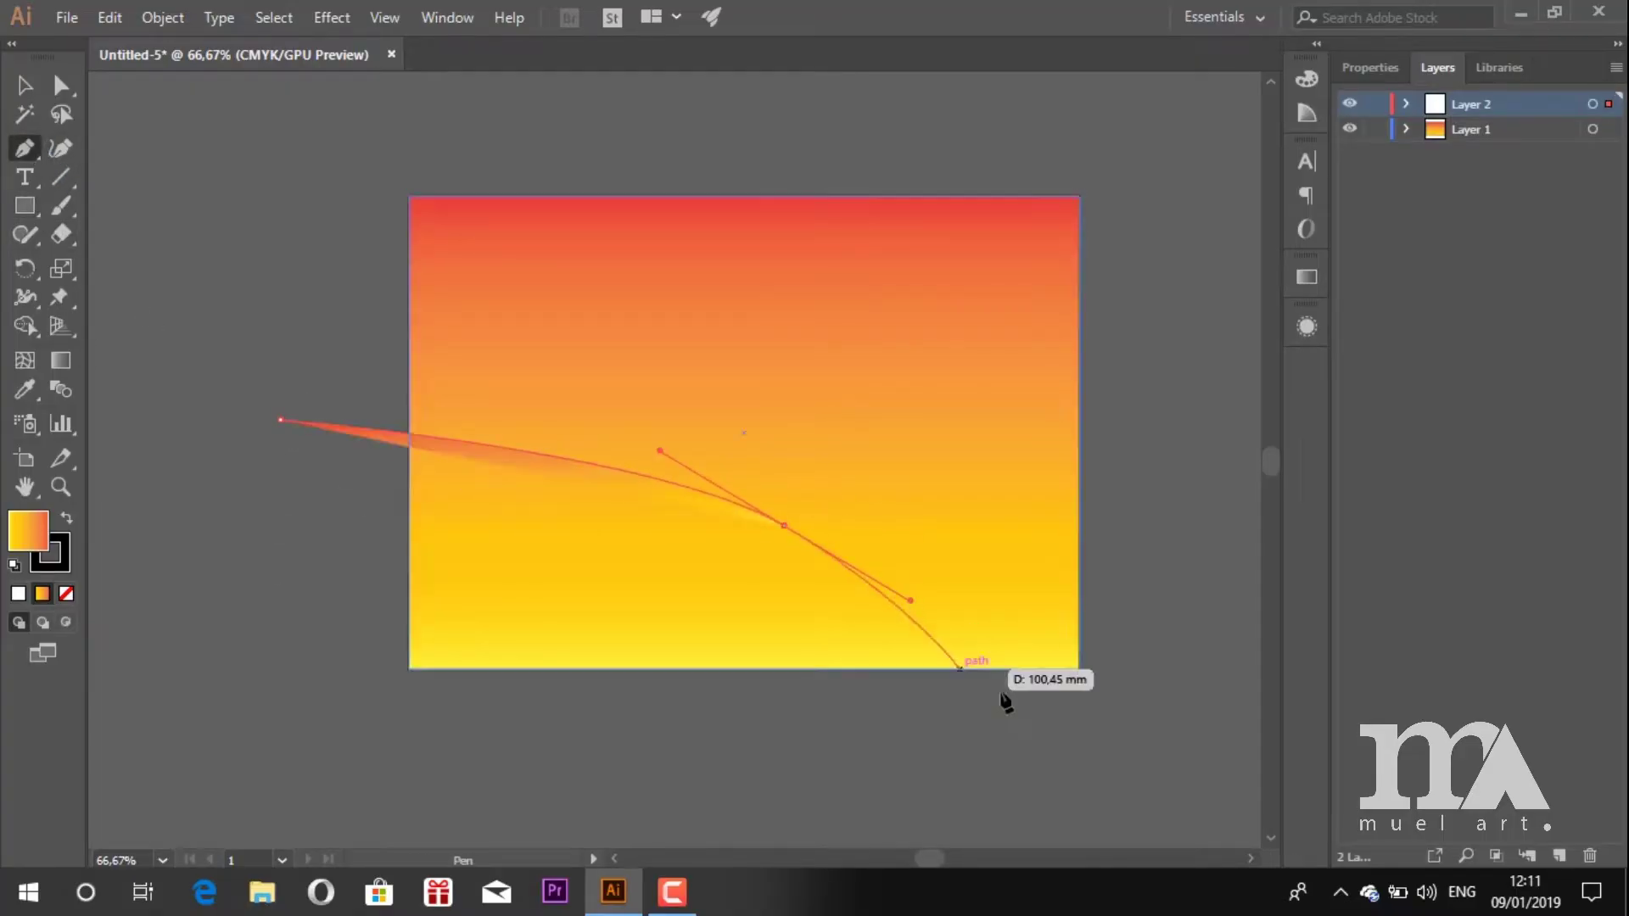
click(1052, 740)
click(732, 764)
click(364, 753)
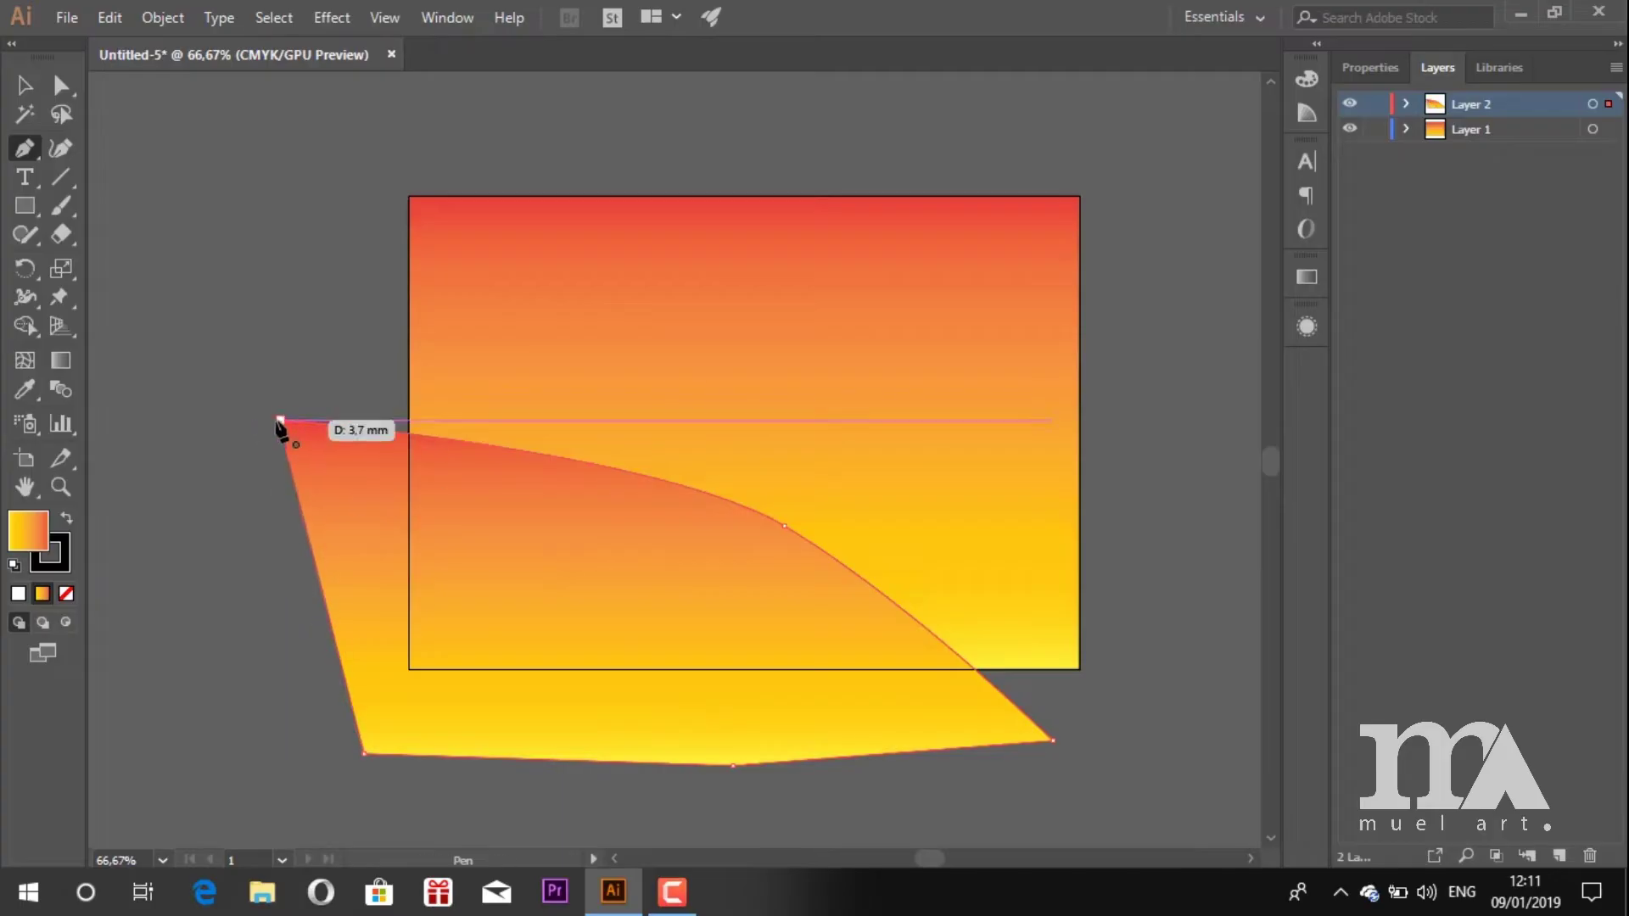
click(280, 420)
Change the hill's gradient fill to a solid dark grey and deselect it.
click(22, 86)
click(18, 593)
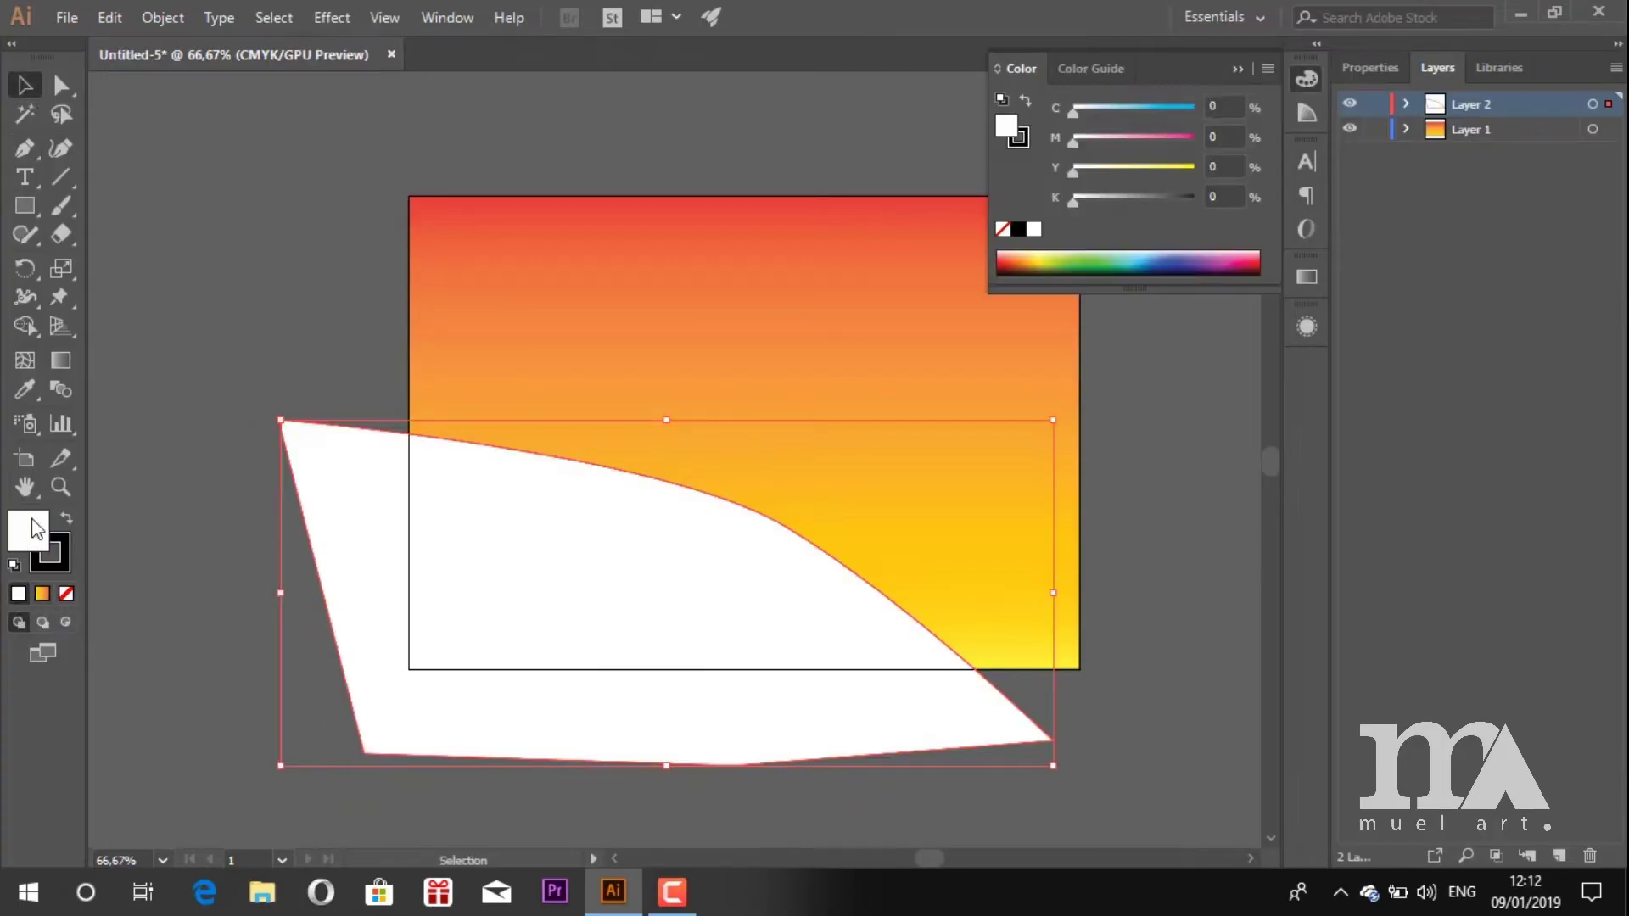
double_click(33, 529)
click(905, 453)
click(1462, 211)
click(963, 763)
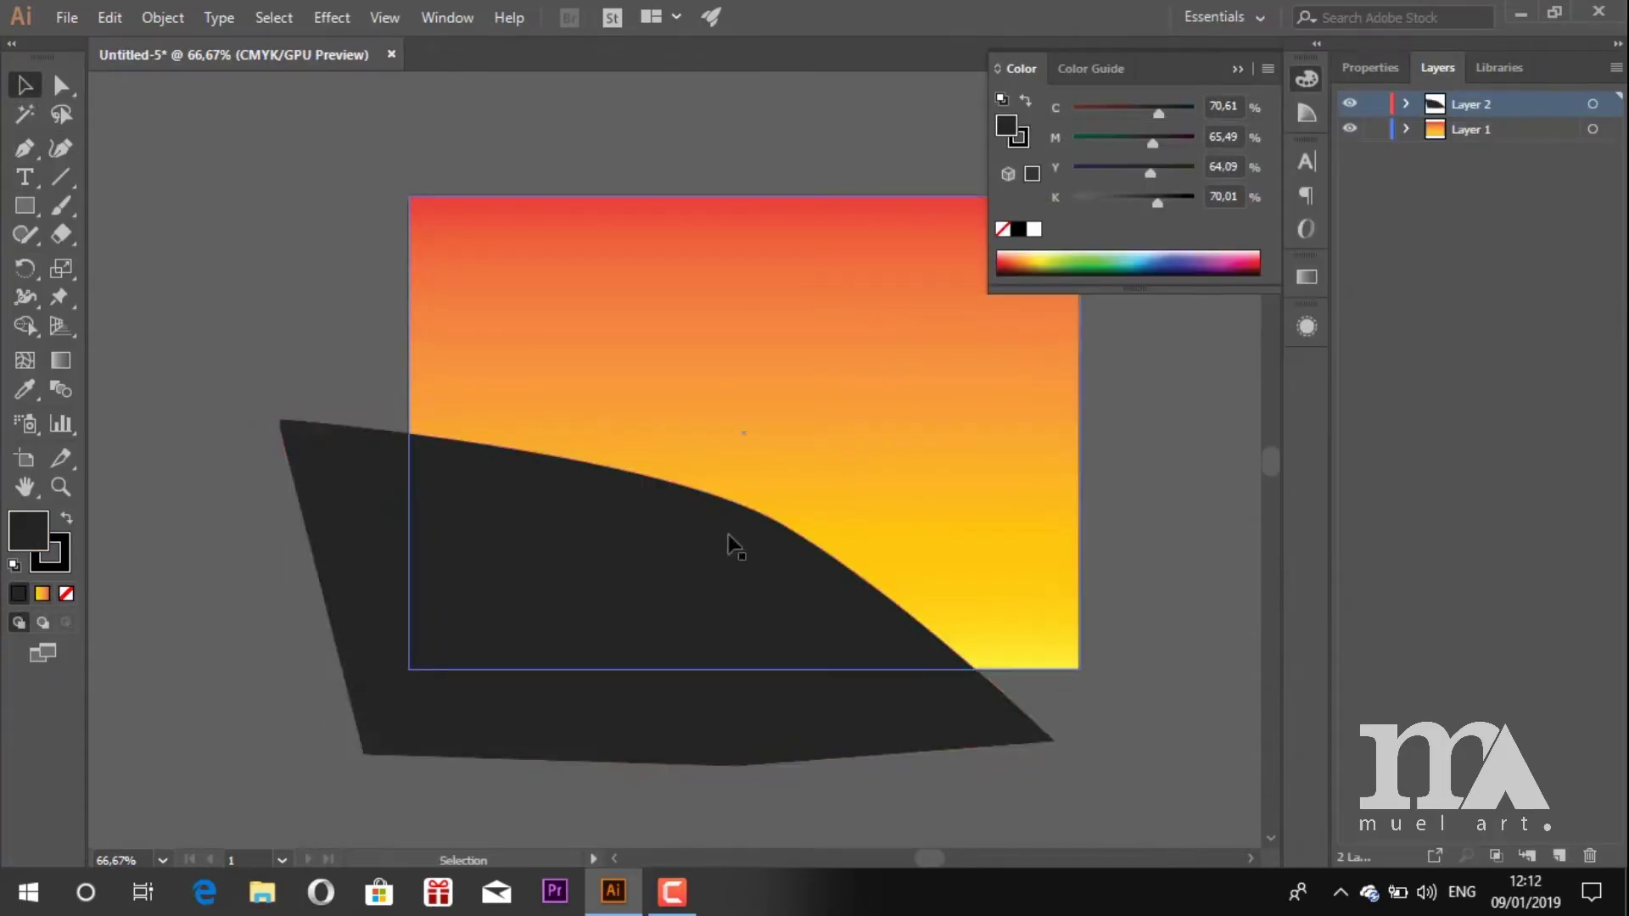
Draw a second closed hill that curves up from below the first one and extends beyond the artboard's right edge.
key(p)
click(550, 710)
drag(883, 466, 1155, 438)
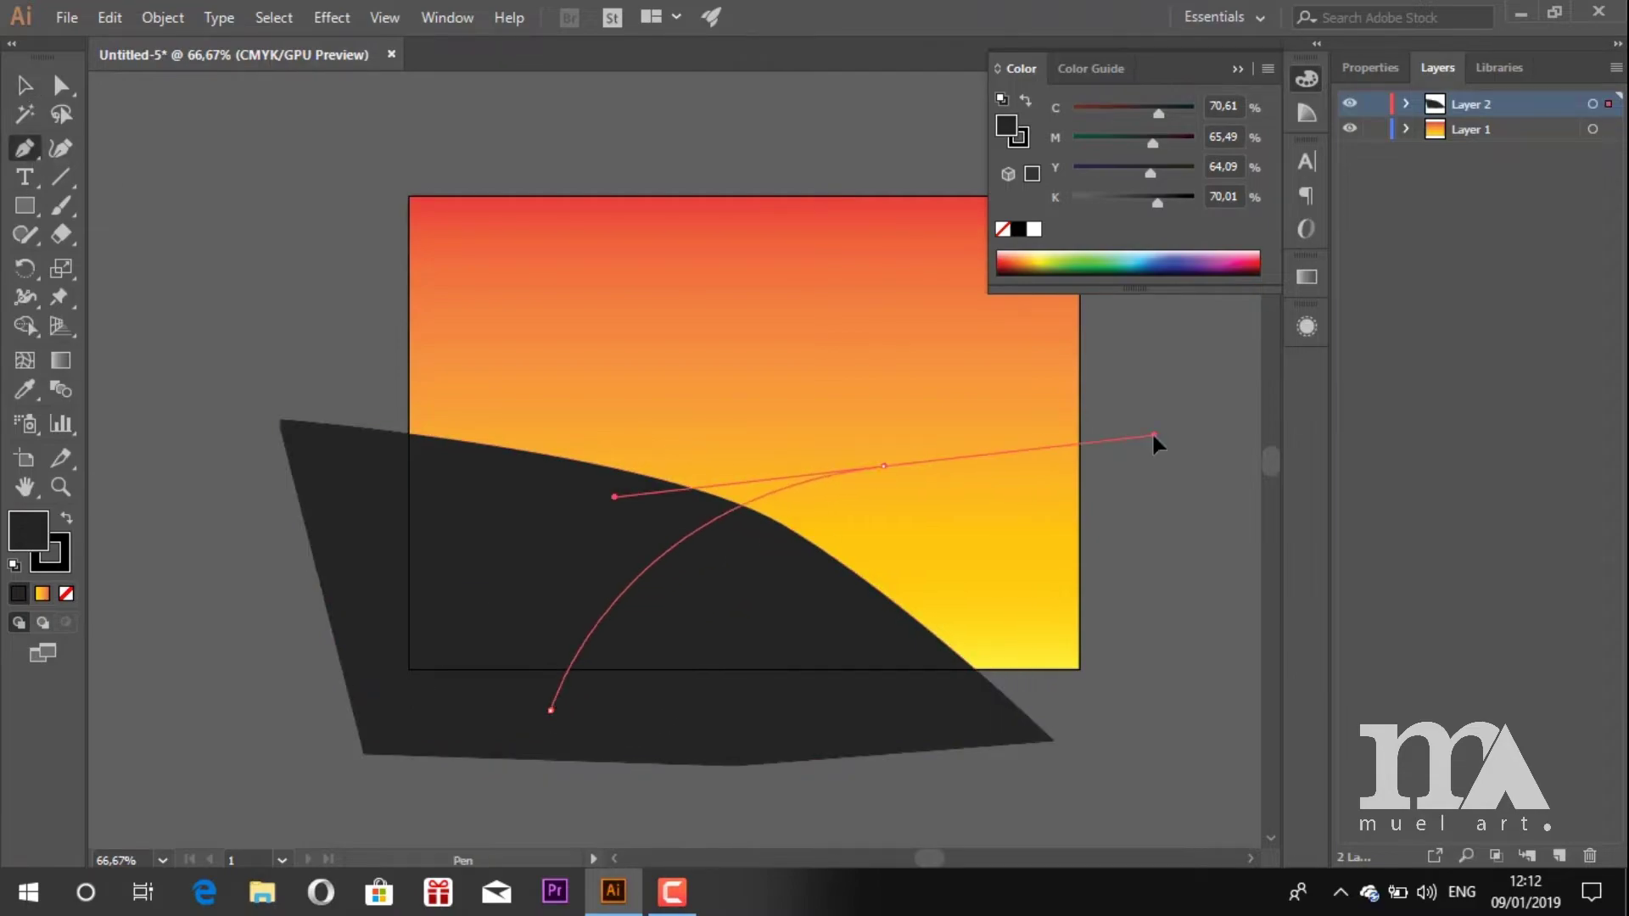
click(1215, 419)
click(1220, 779)
click(551, 710)
click(25, 84)
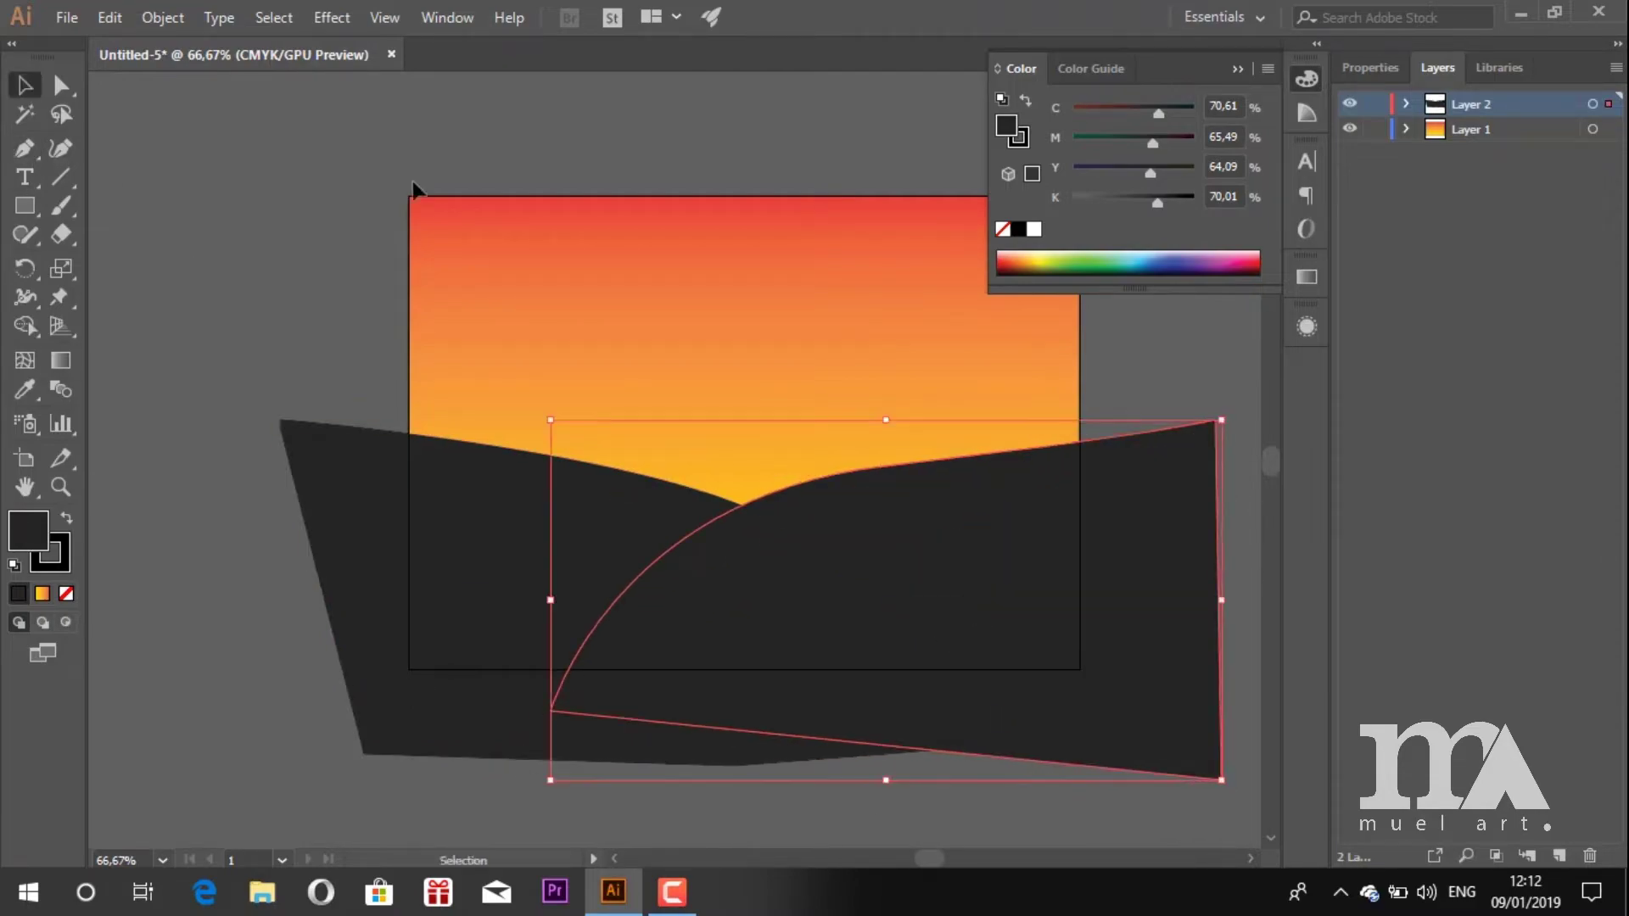
Select both hills and move them slightly down together.
click(610, 560)
shift+click(986, 556)
drag(986, 556, 994, 597)
scroll(441, 307, down, 1)
click(261, 322)
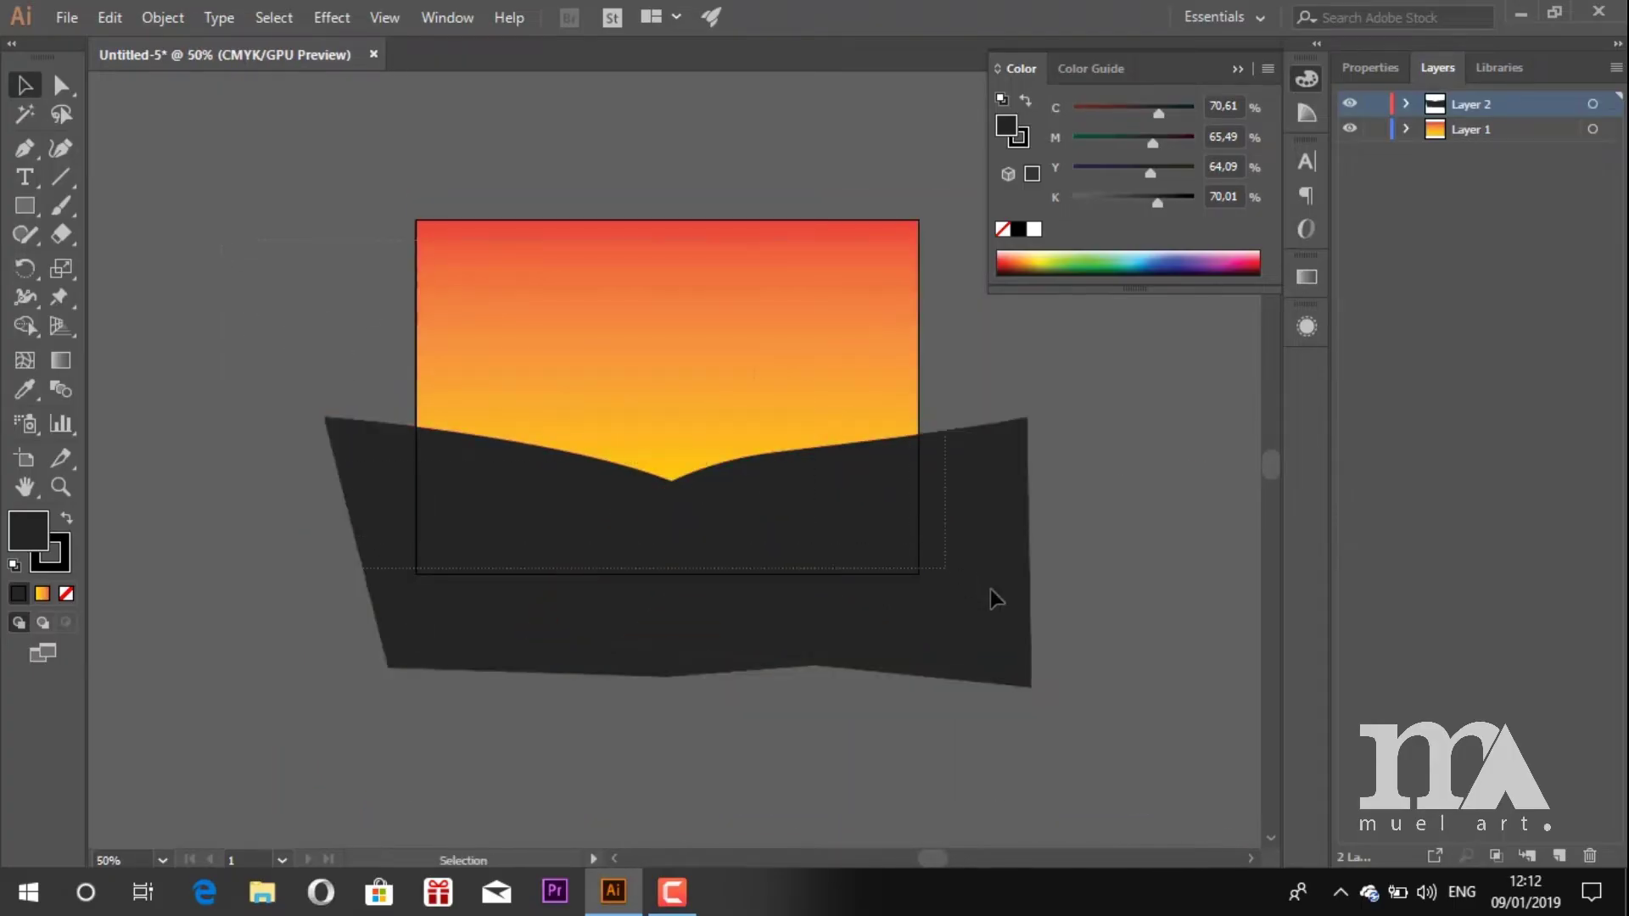
Select all artwork and remove the parts of the hills outside the background rectangle with the Shape Builder tool.
scroll(990, 589, right, 2)
key(ctrl+a)
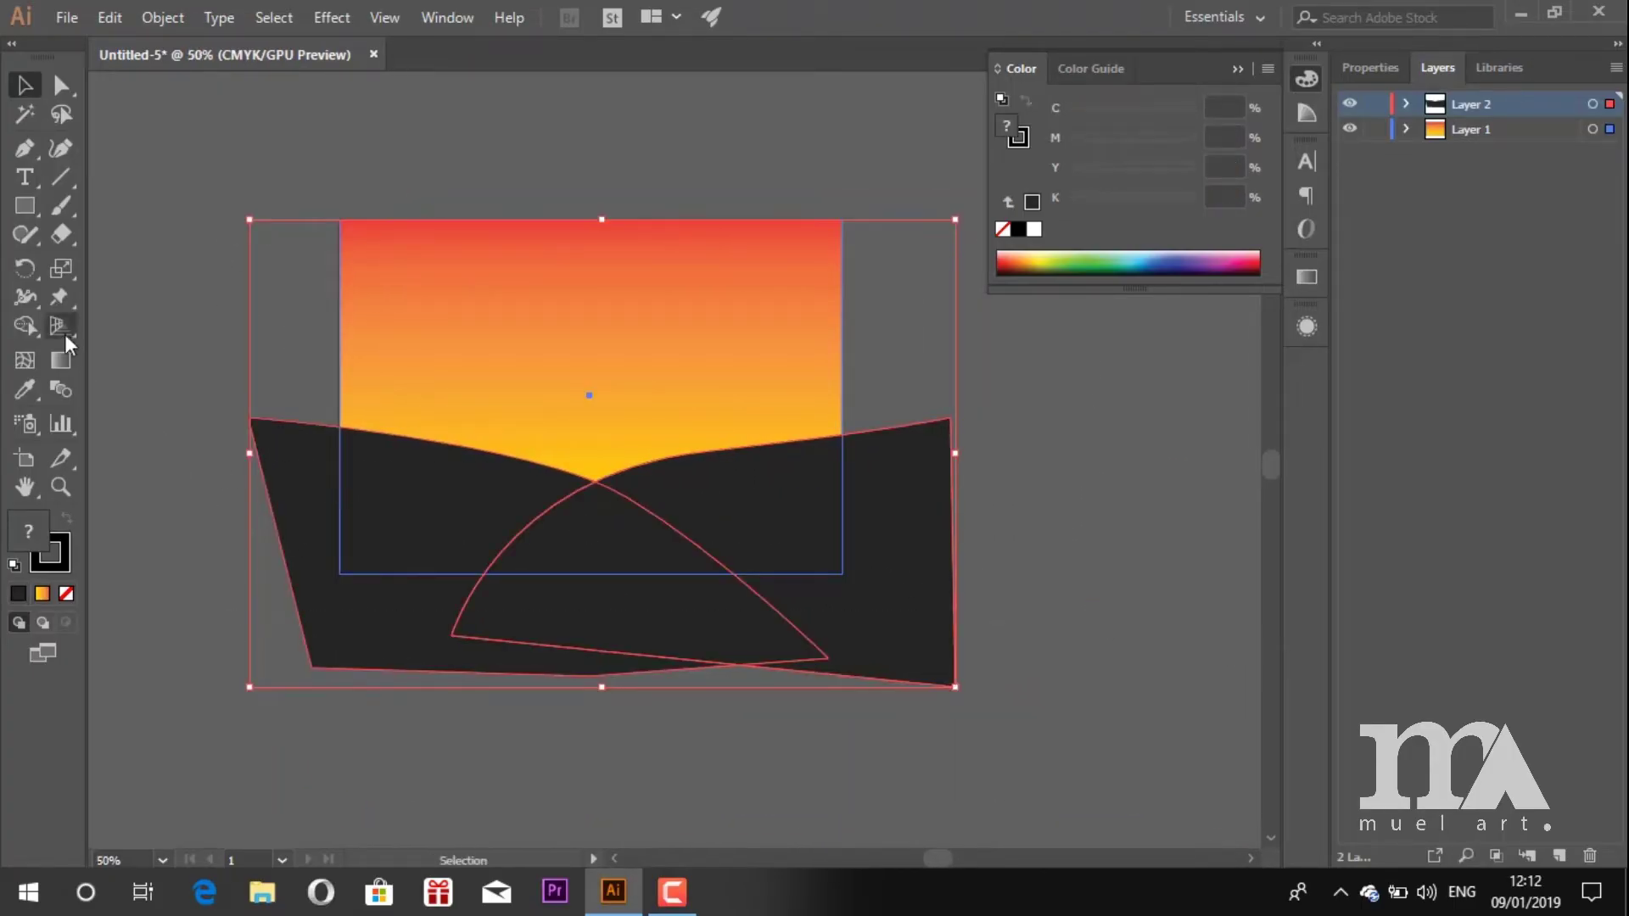
click(23, 325)
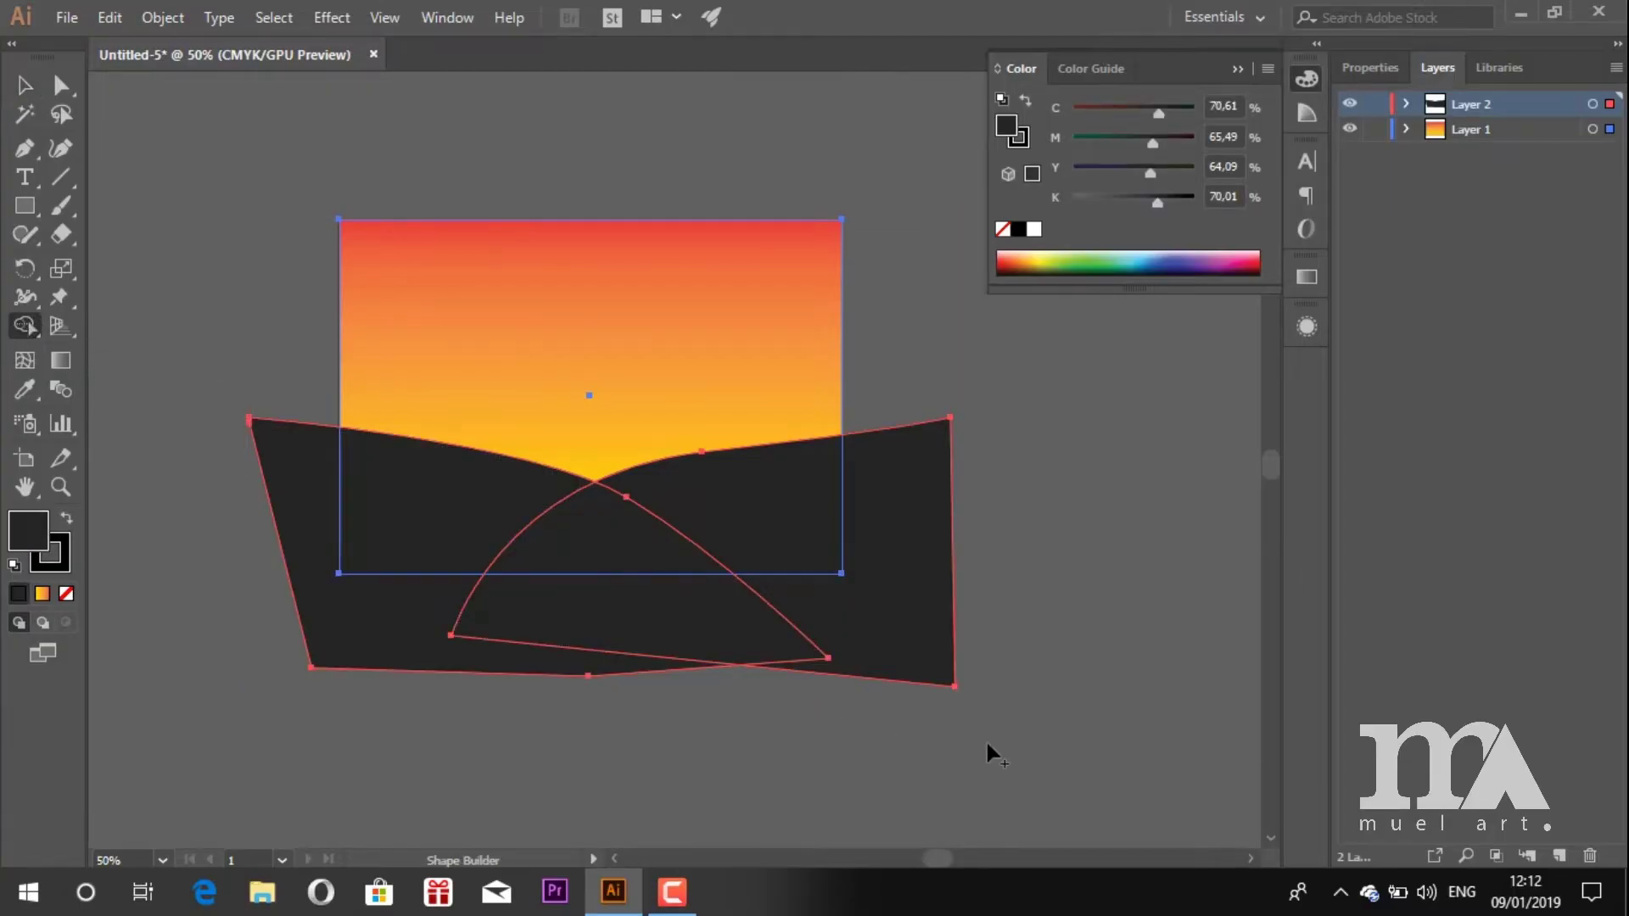
mouse_move(942, 675)
mouse_down()
mouse_move(755, 628)
mouse_move(686, 649)
mouse_up()
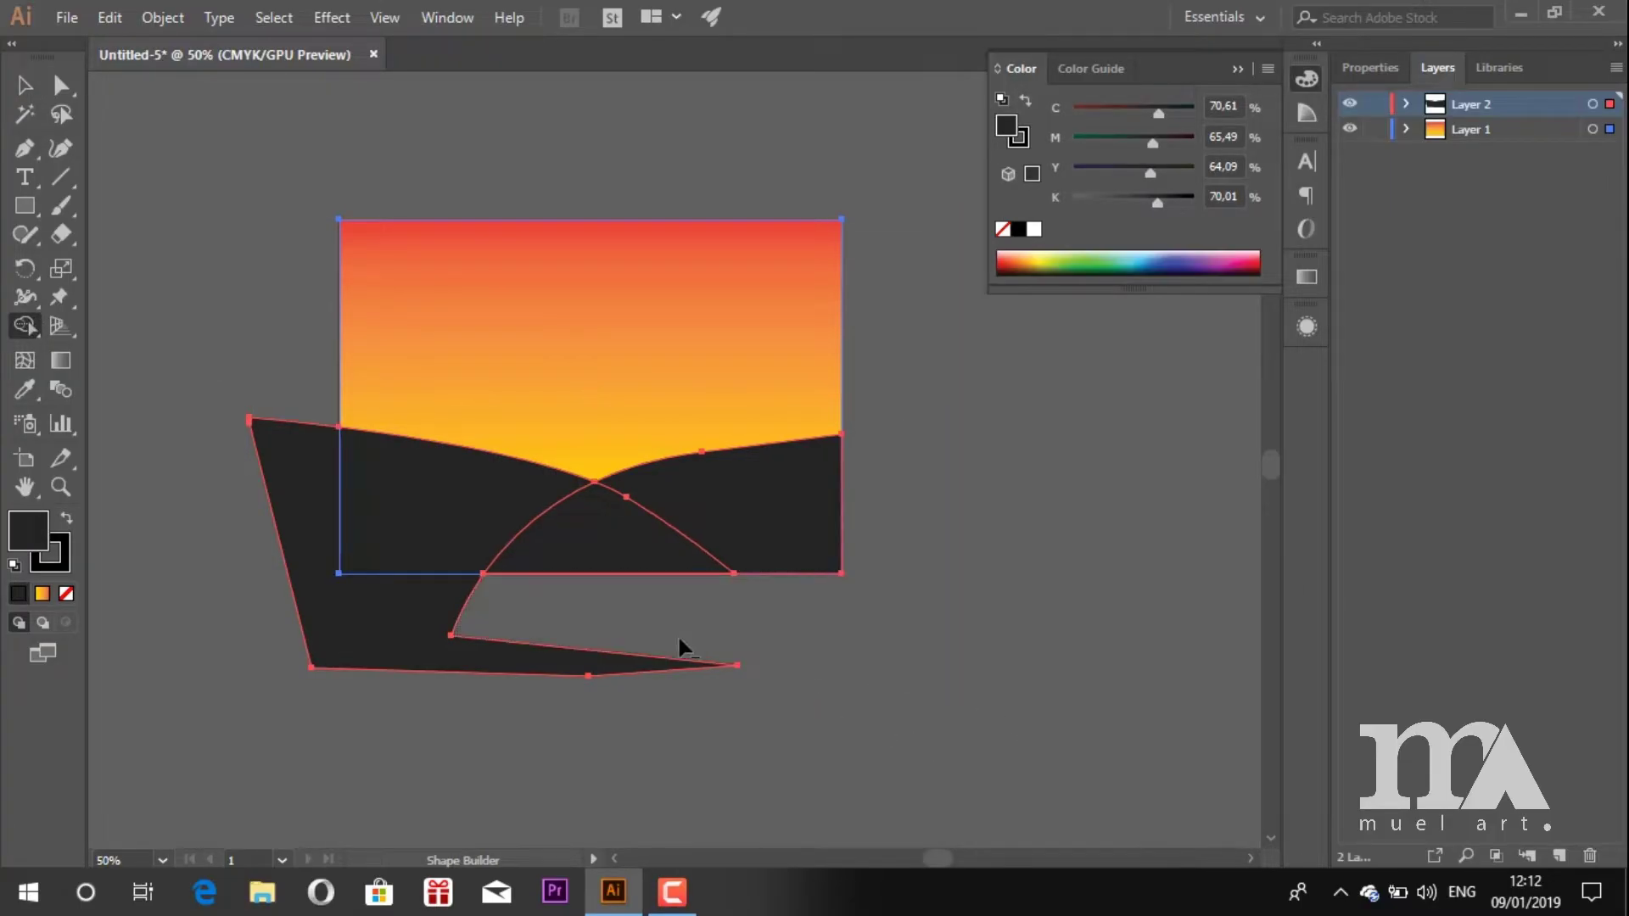
mouse_move(509, 668)
mouse_down()
mouse_move(365, 638)
mouse_move(253, 509)
mouse_up()
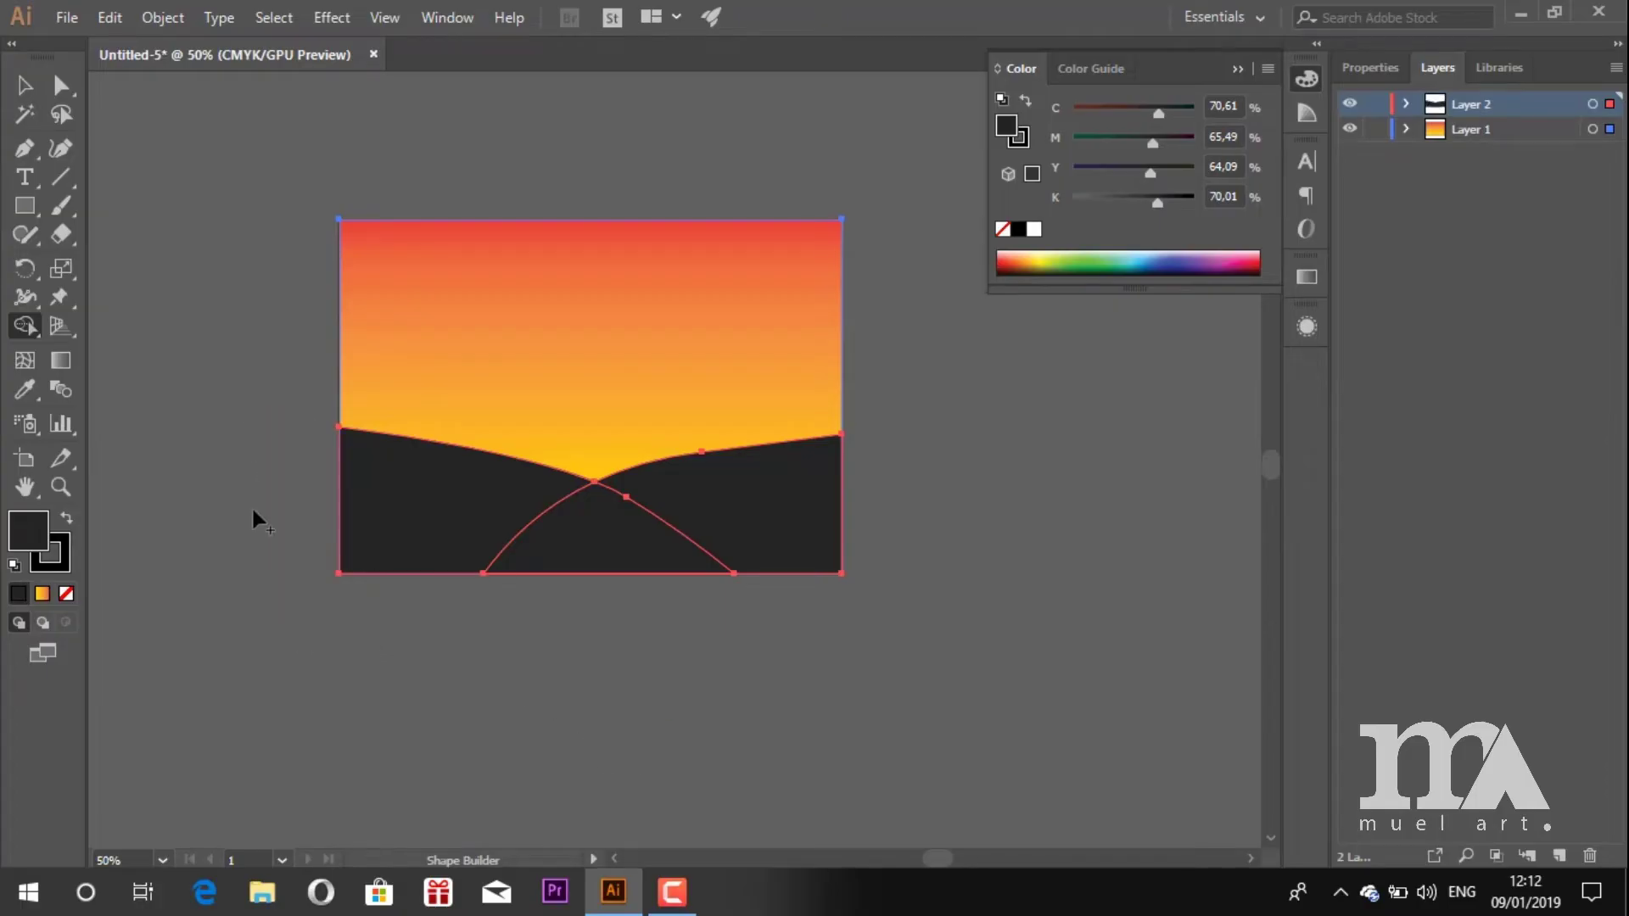
click(24, 85)
click(440, 136)
Select both trimmed hills and remove their stroke.
scroll(369, 469, up, 1)
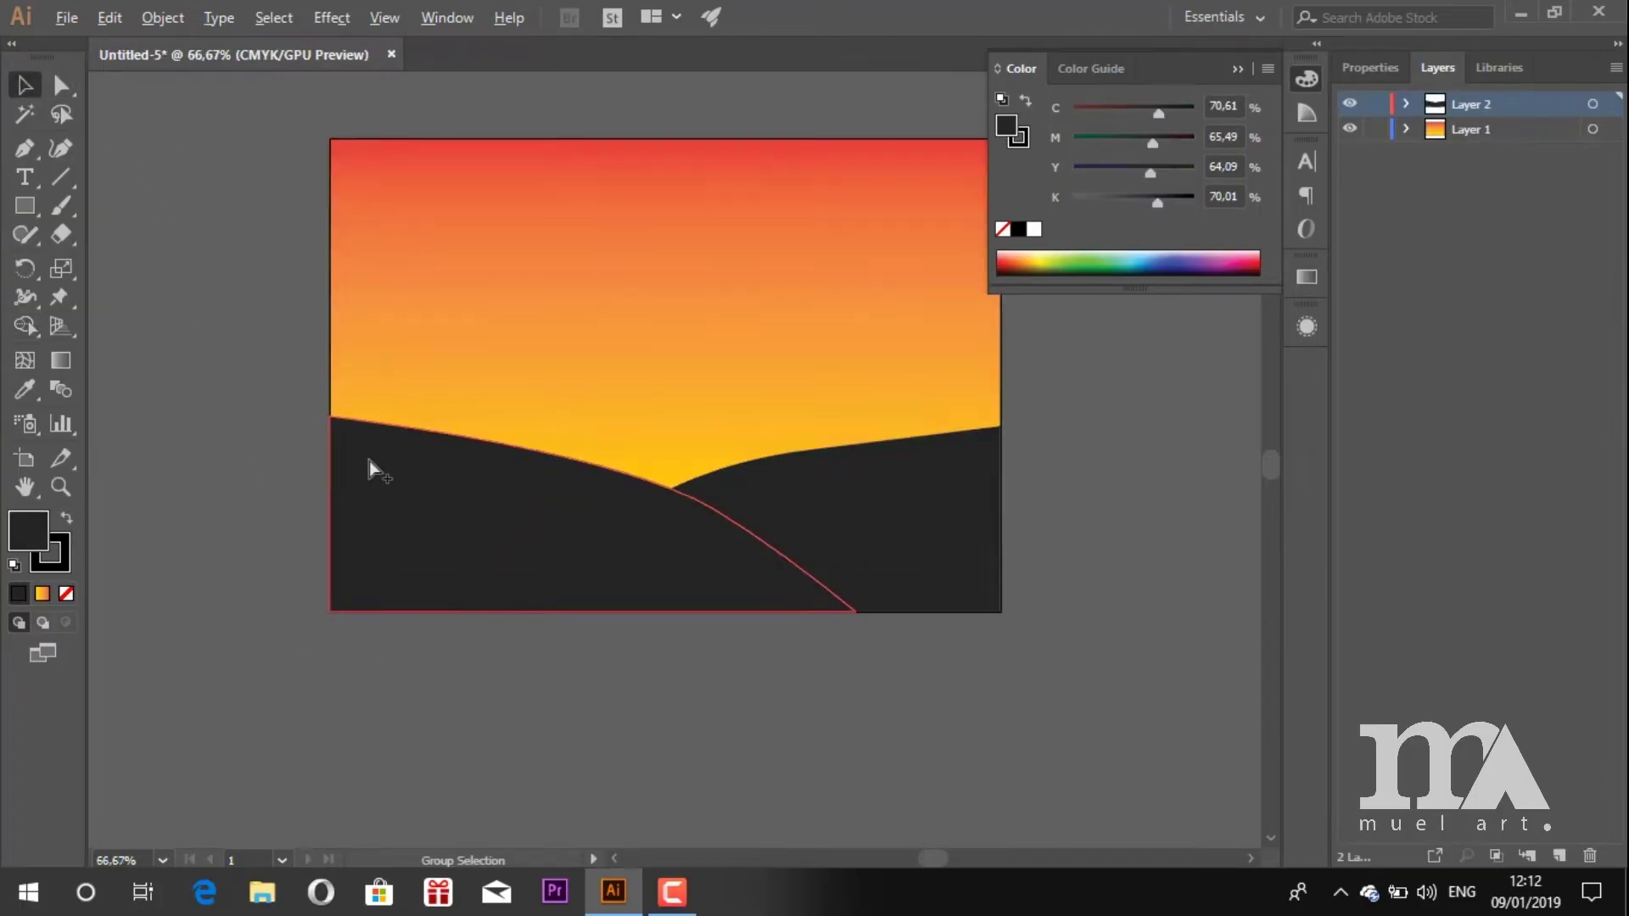
click(513, 504)
shift+click(934, 512)
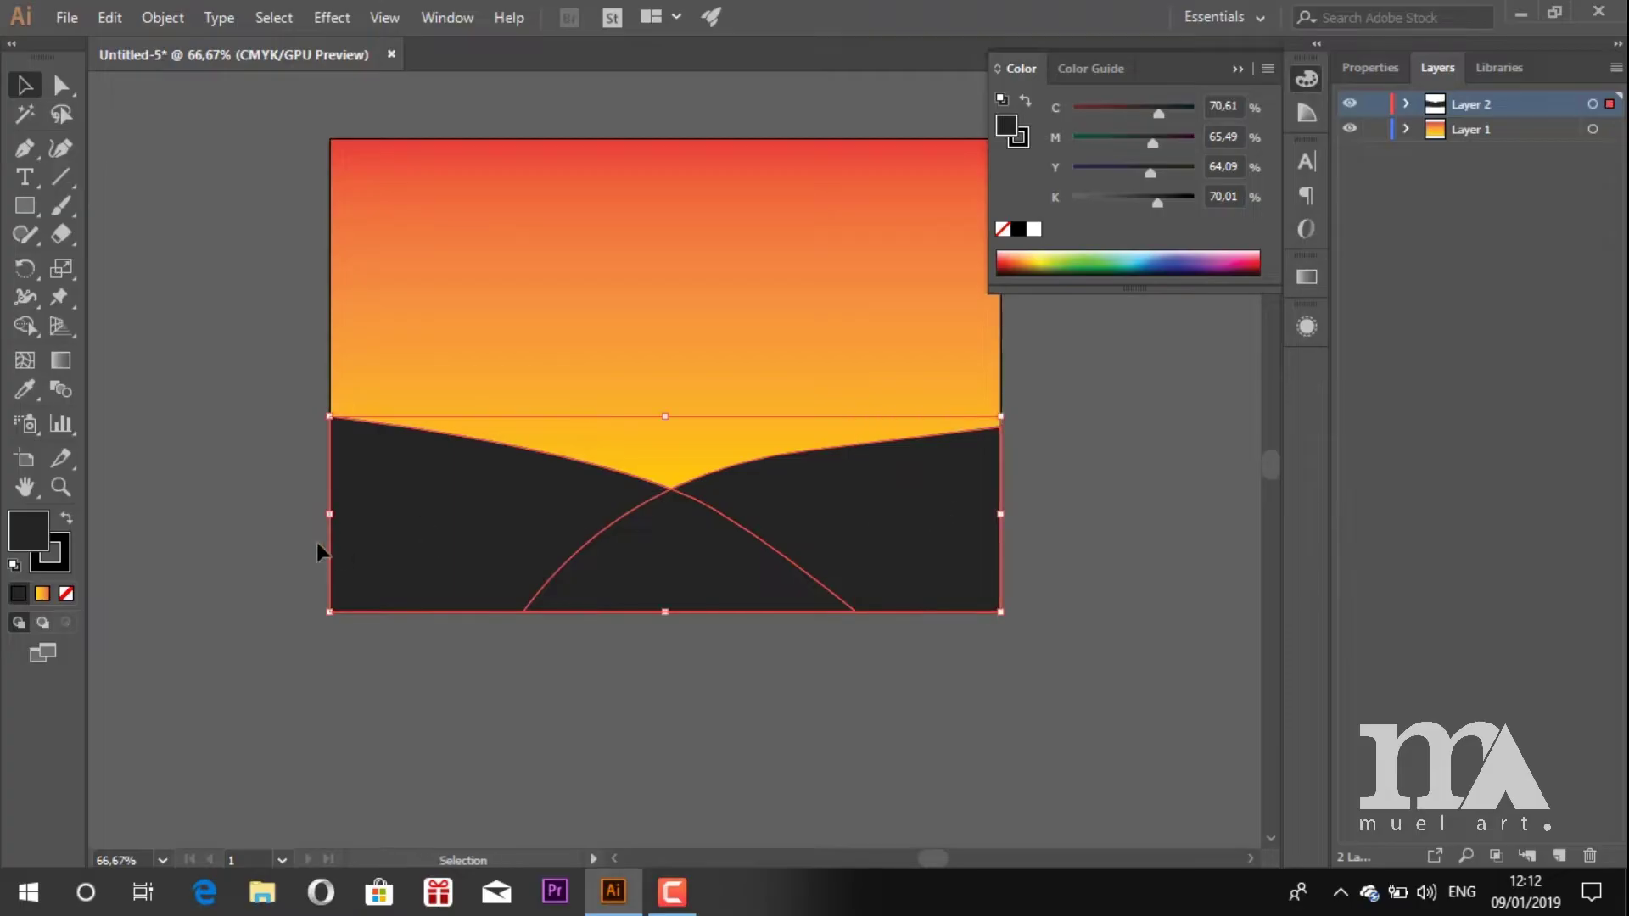
click(73, 598)
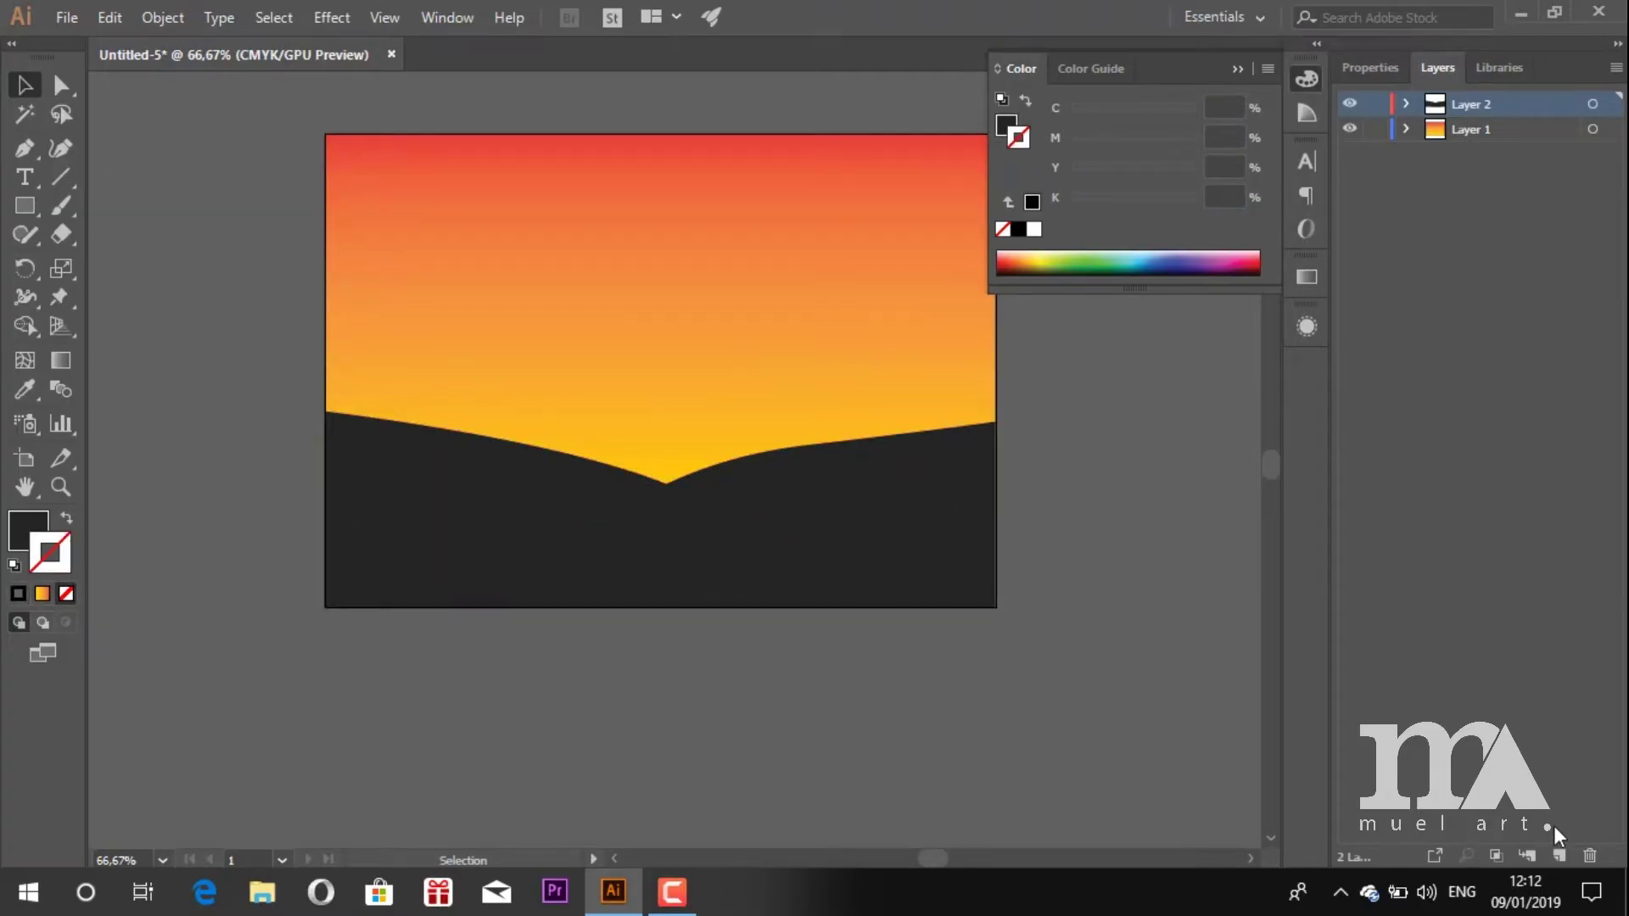
Add a new layer and draw a circle about 118 mm in diameter centred over the valley between the hills.
click(1559, 855)
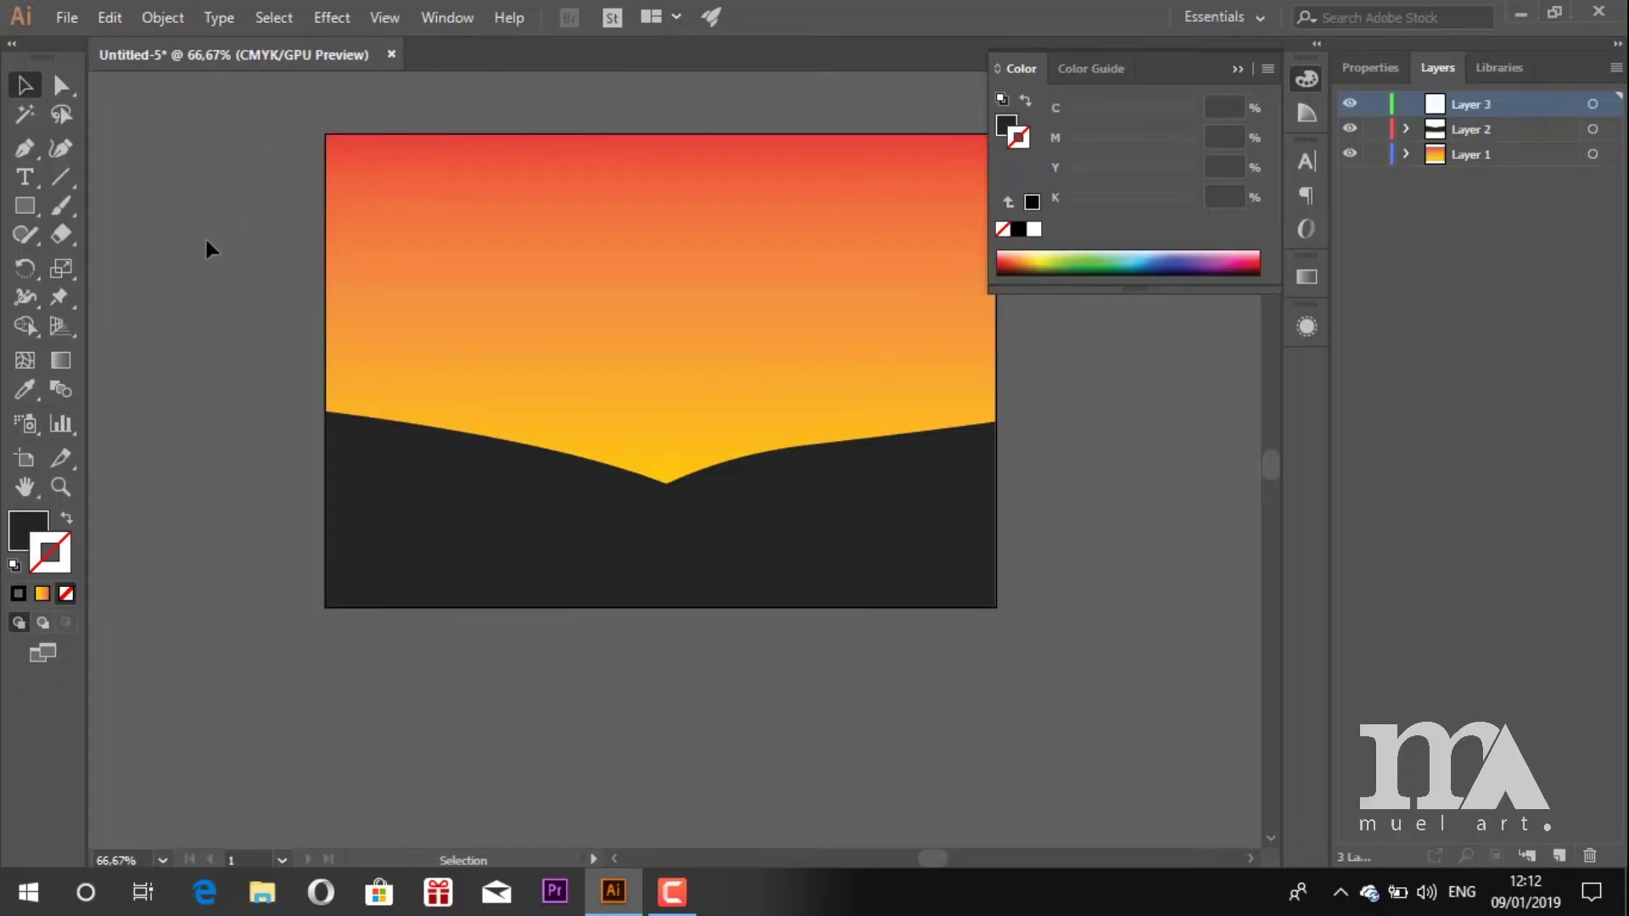
drag(32, 200, 104, 252)
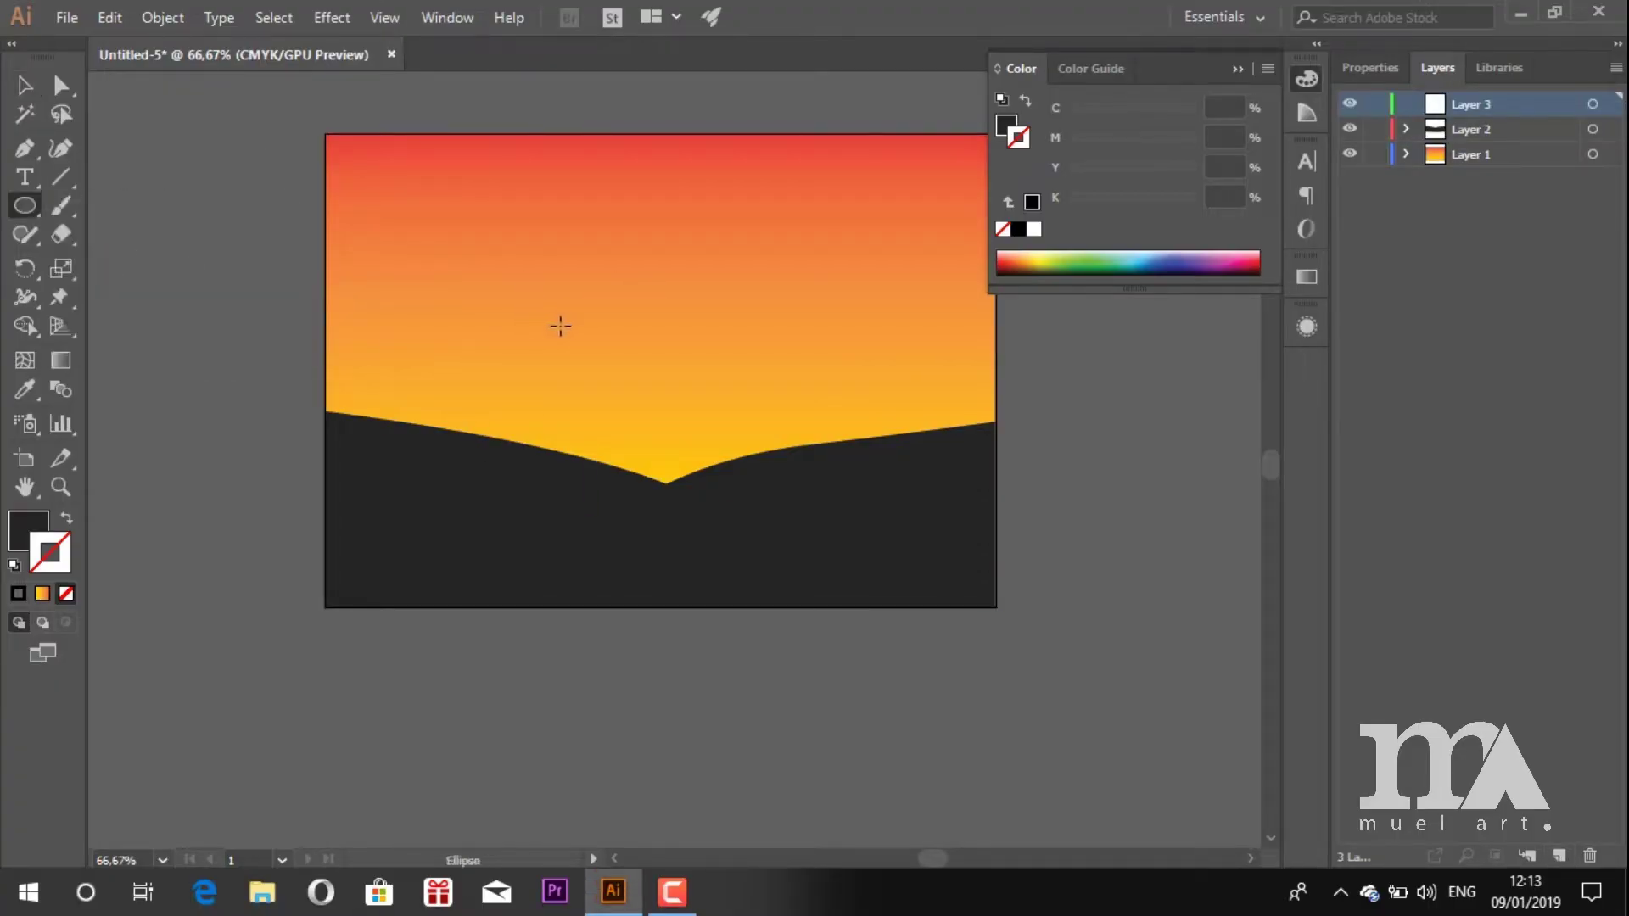
drag(560, 325, 820, 505)
Fill the circle with light yellow, hex fff16c.
click(32, 527)
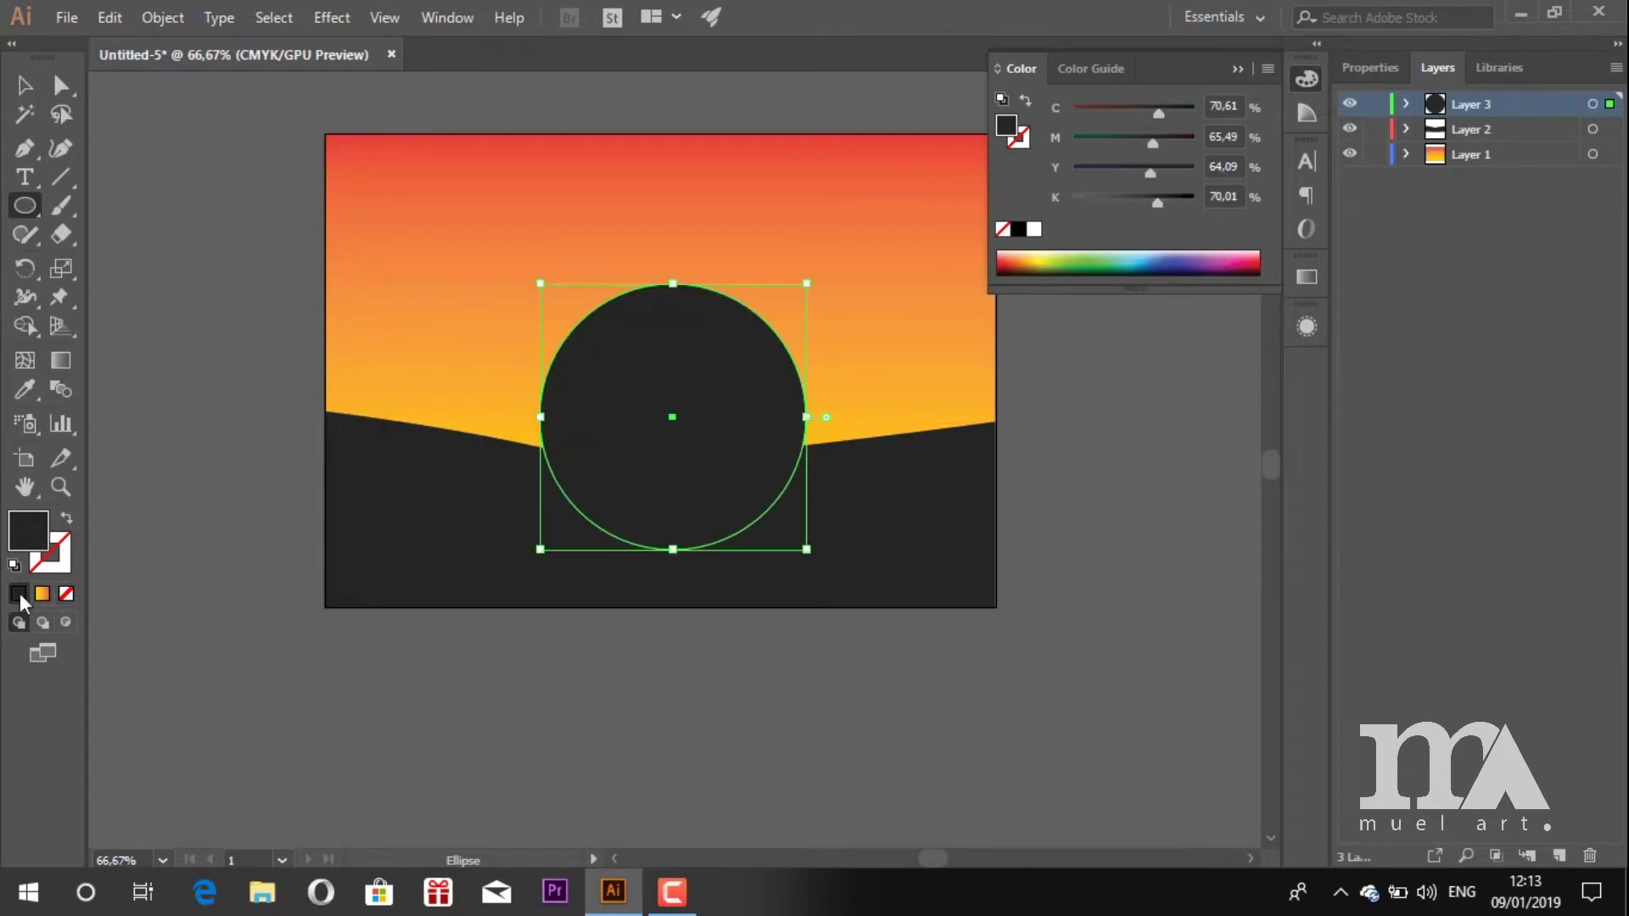
double_click(31, 543)
click(1239, 463)
click(1077, 207)
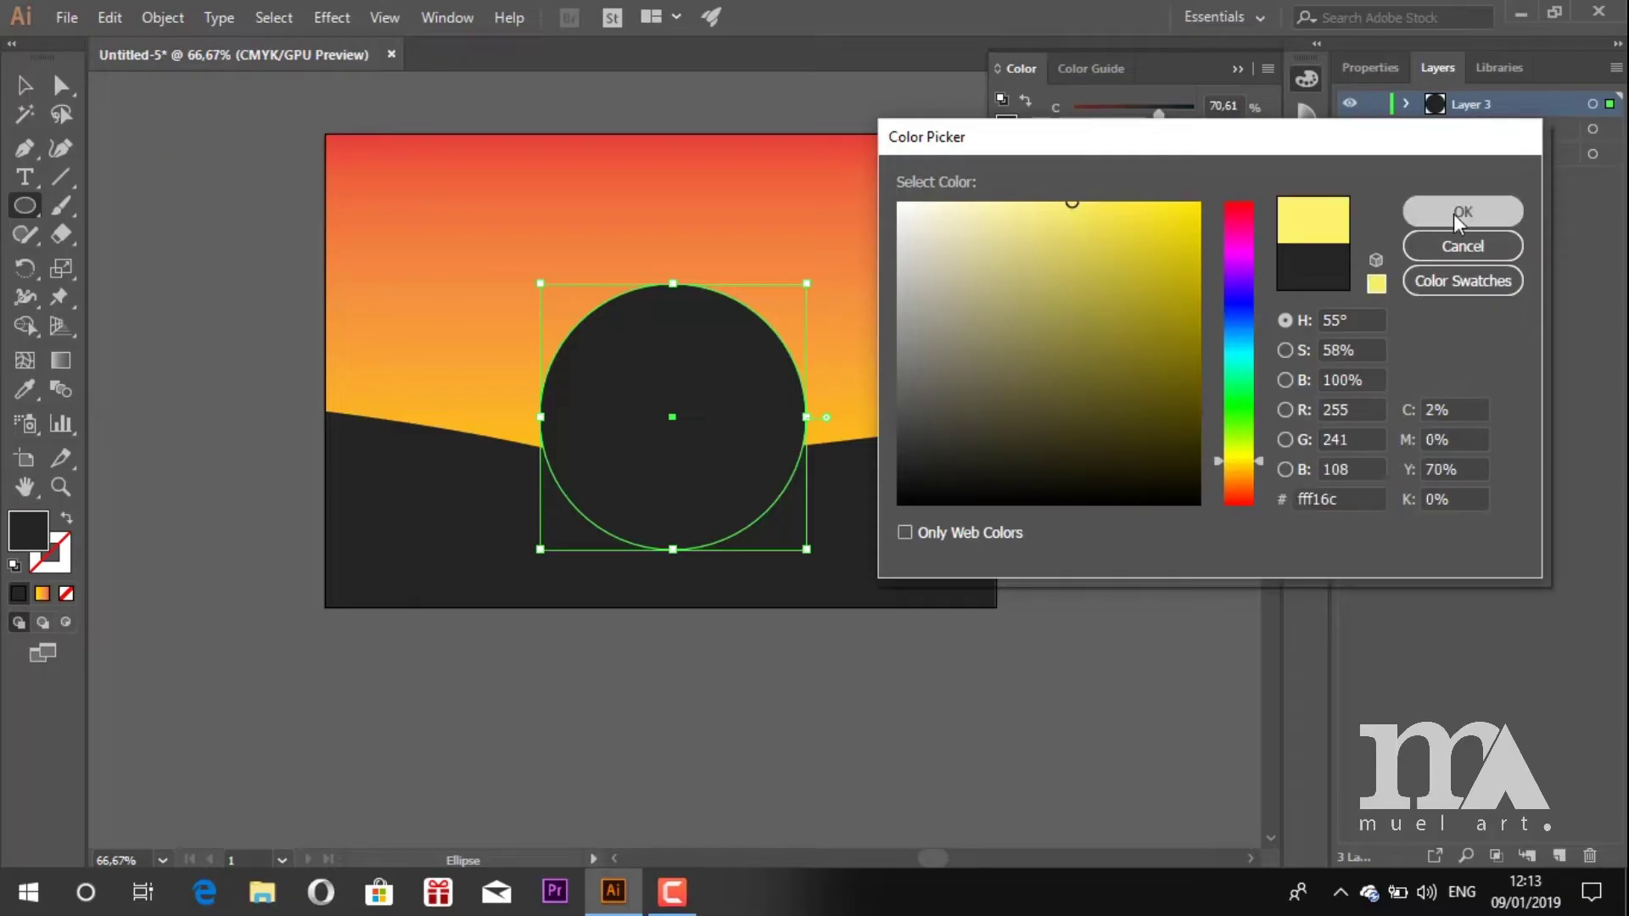
click(1453, 211)
Move Layer 3 with the sun circle beneath Layer 2 so it sits behind the hills, and deselect the circle.
drag(1537, 119, 1531, 136)
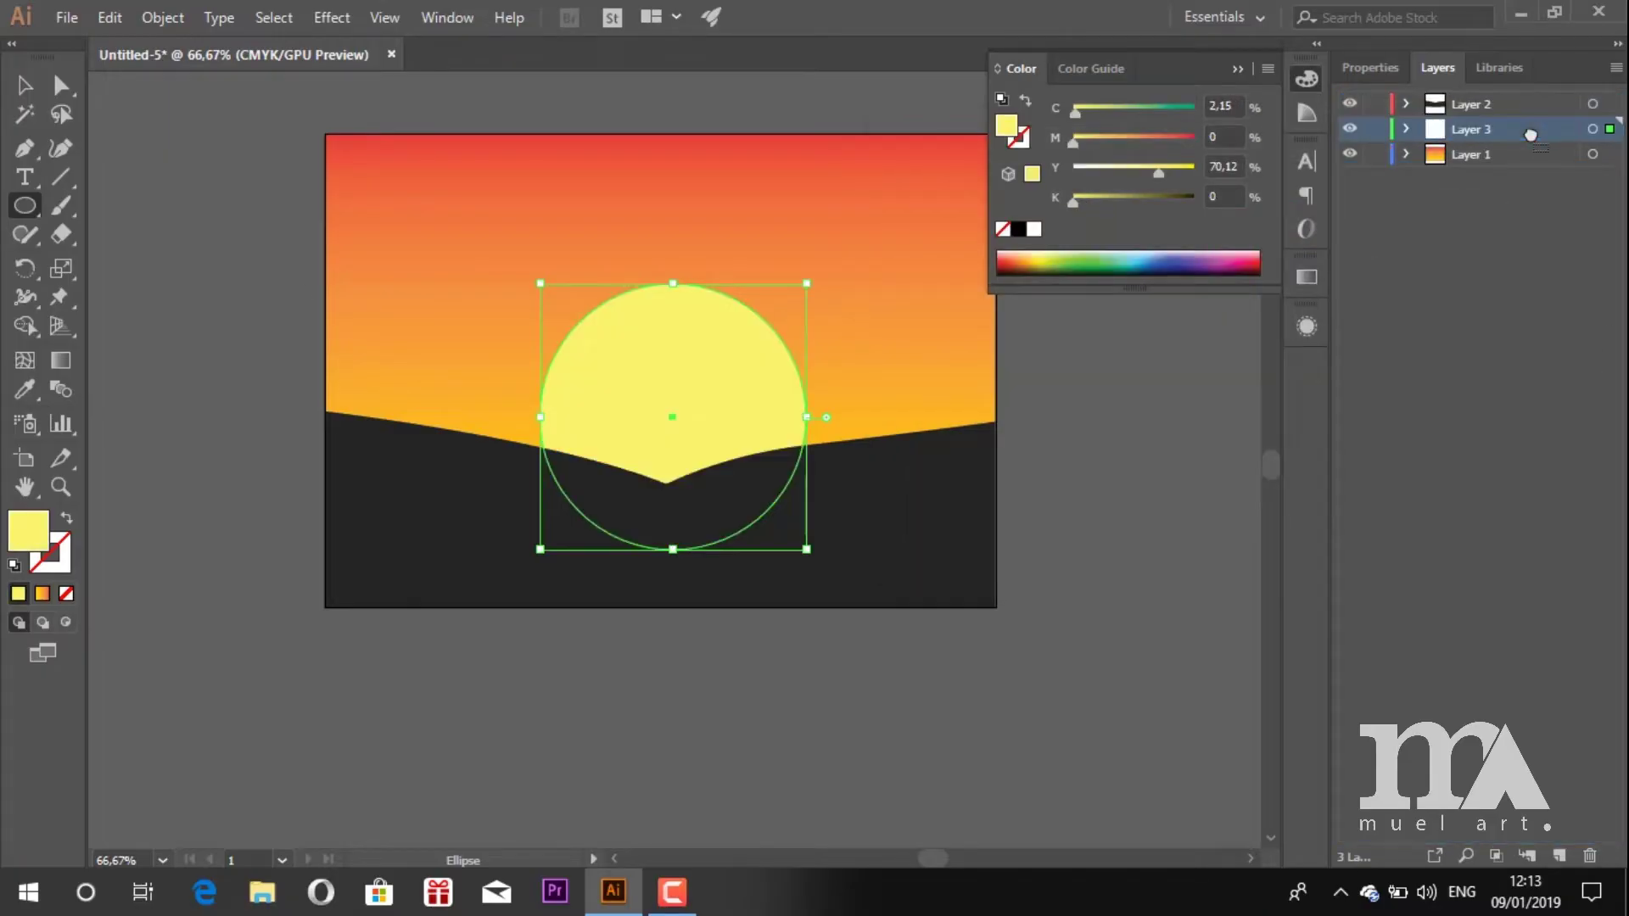
click(25, 85)
click(1074, 633)
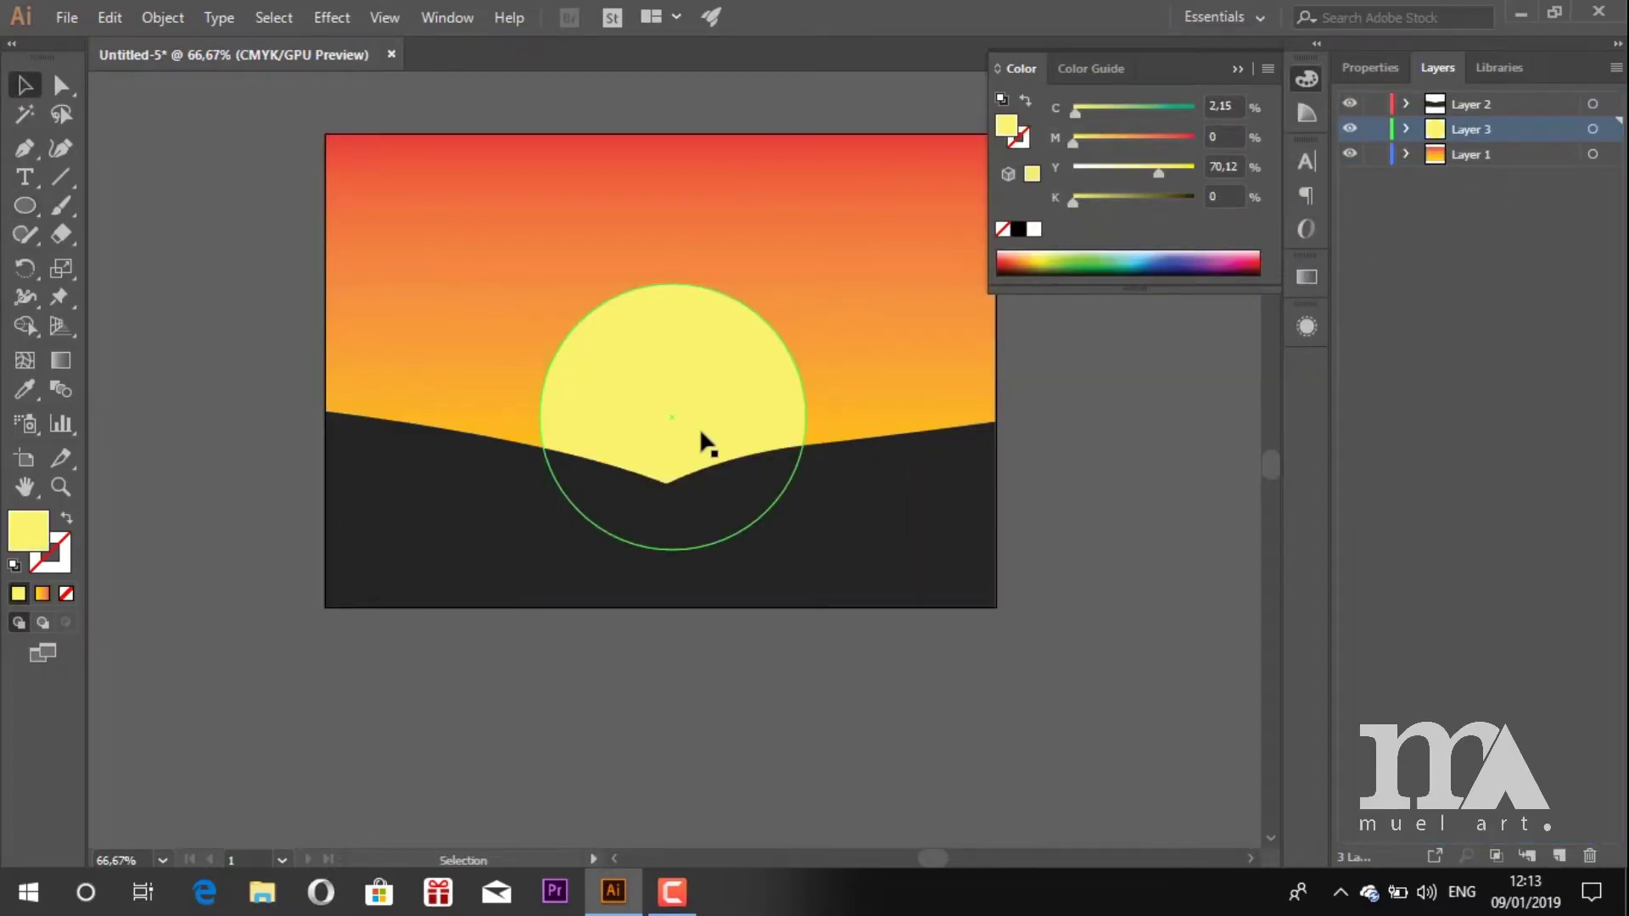
Duplicate the sun circle with a small offset and set the copy's opacity to 30%.
click(699, 425)
drag(700, 428, 773, 368)
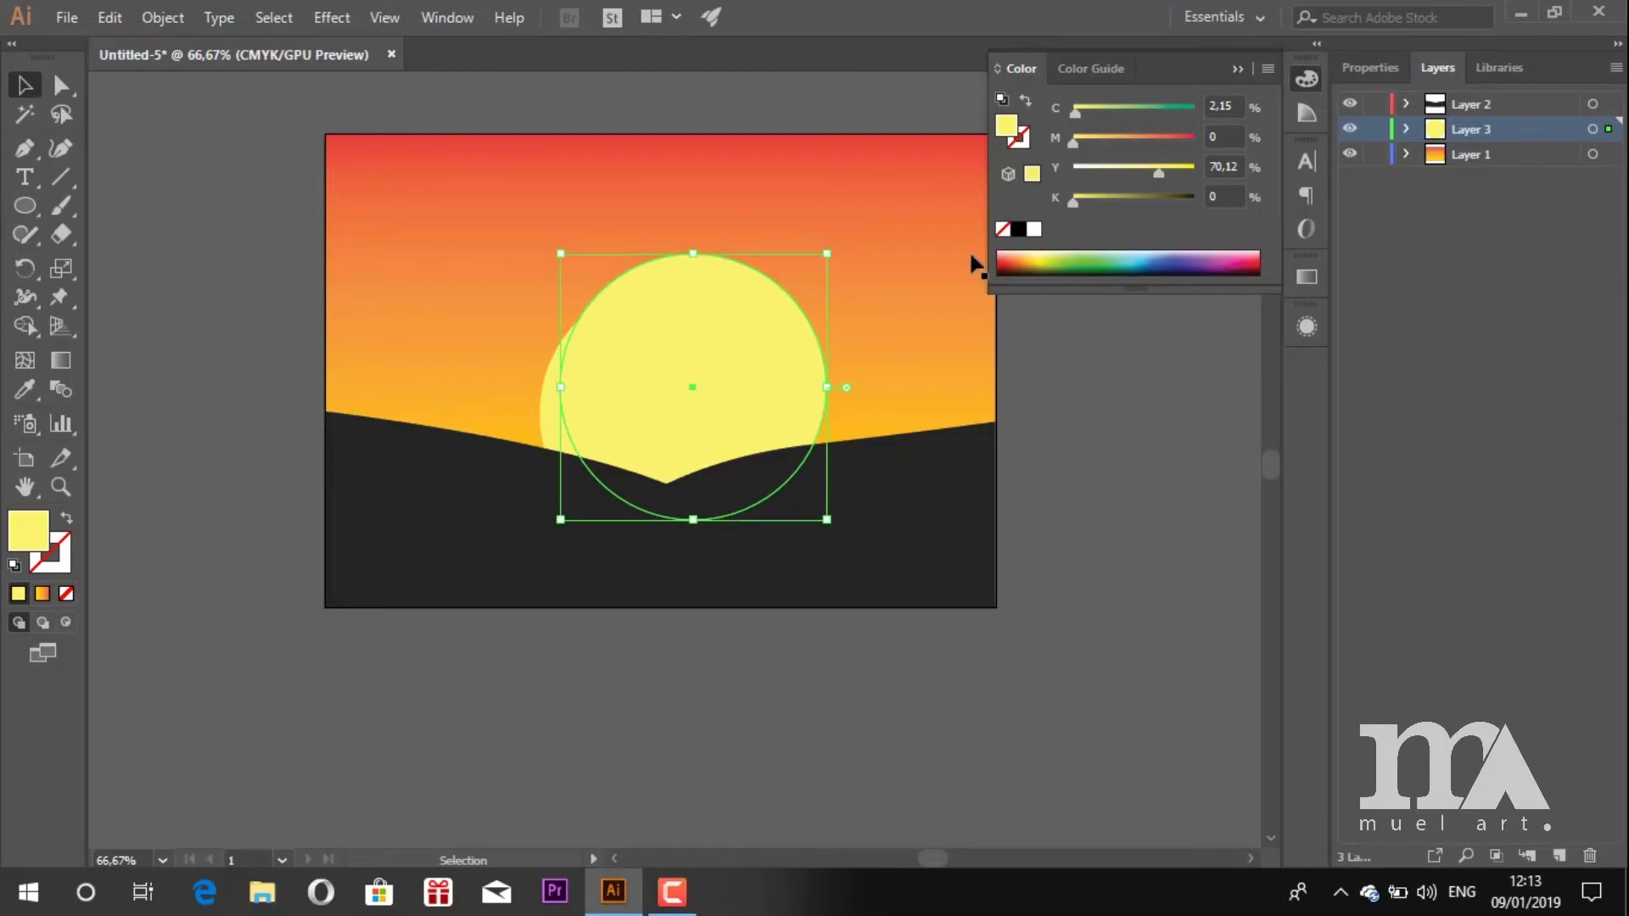
click(1237, 68)
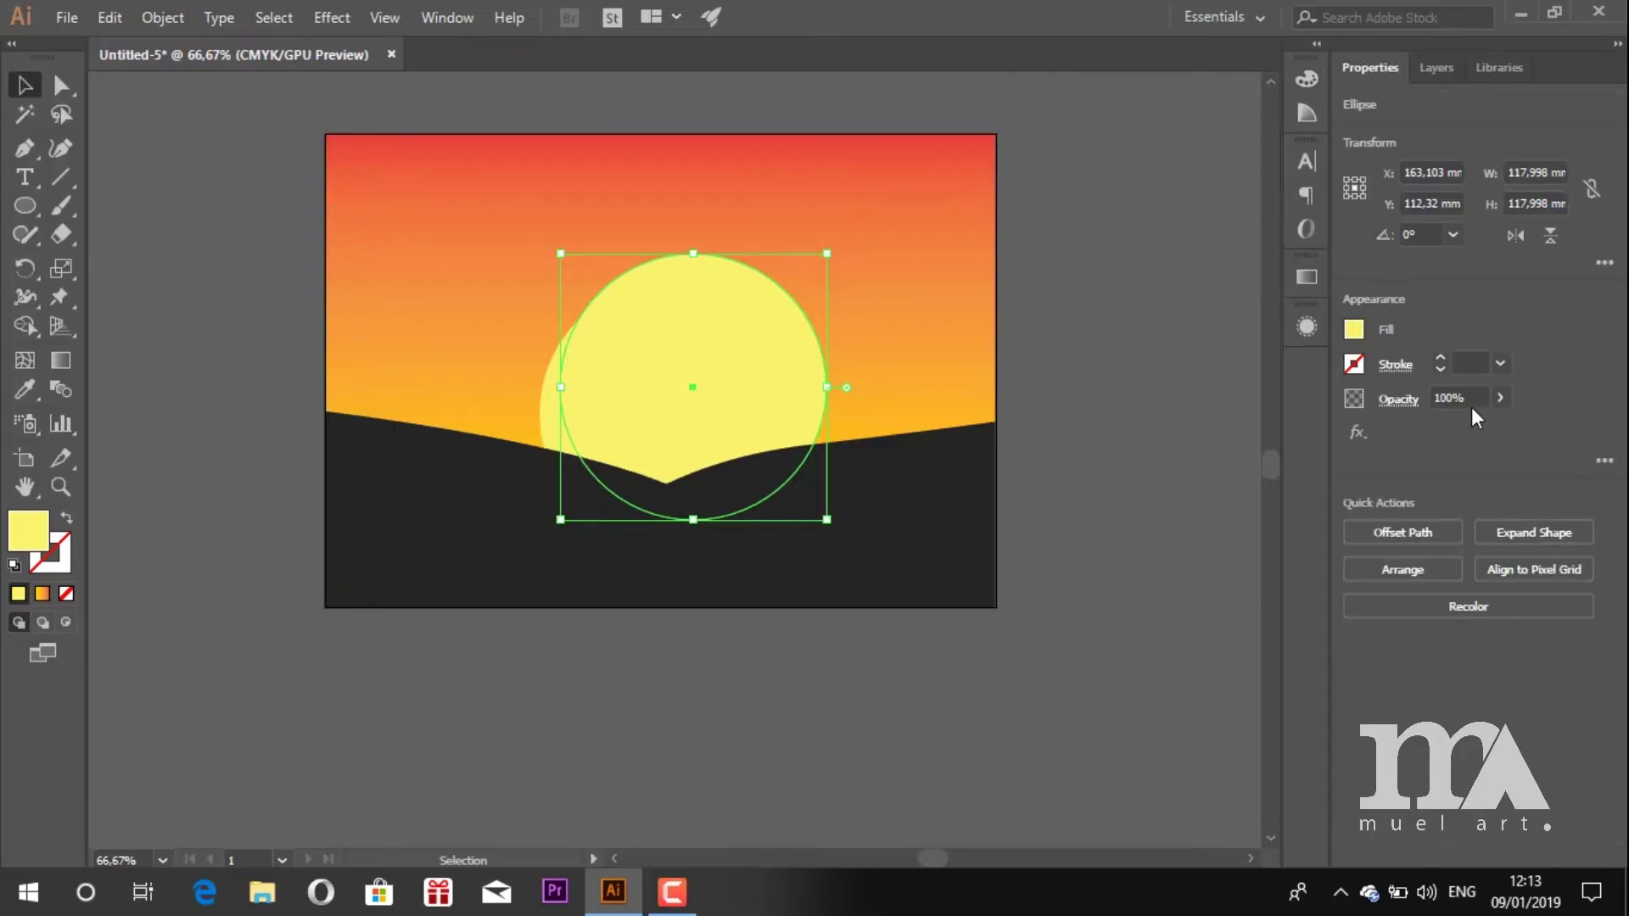
text(30)
key(Return)
Reposition the translucent circle and enlarge it to about 132 mm so it forms an even glow around the sun.
drag(822, 391, 777, 353)
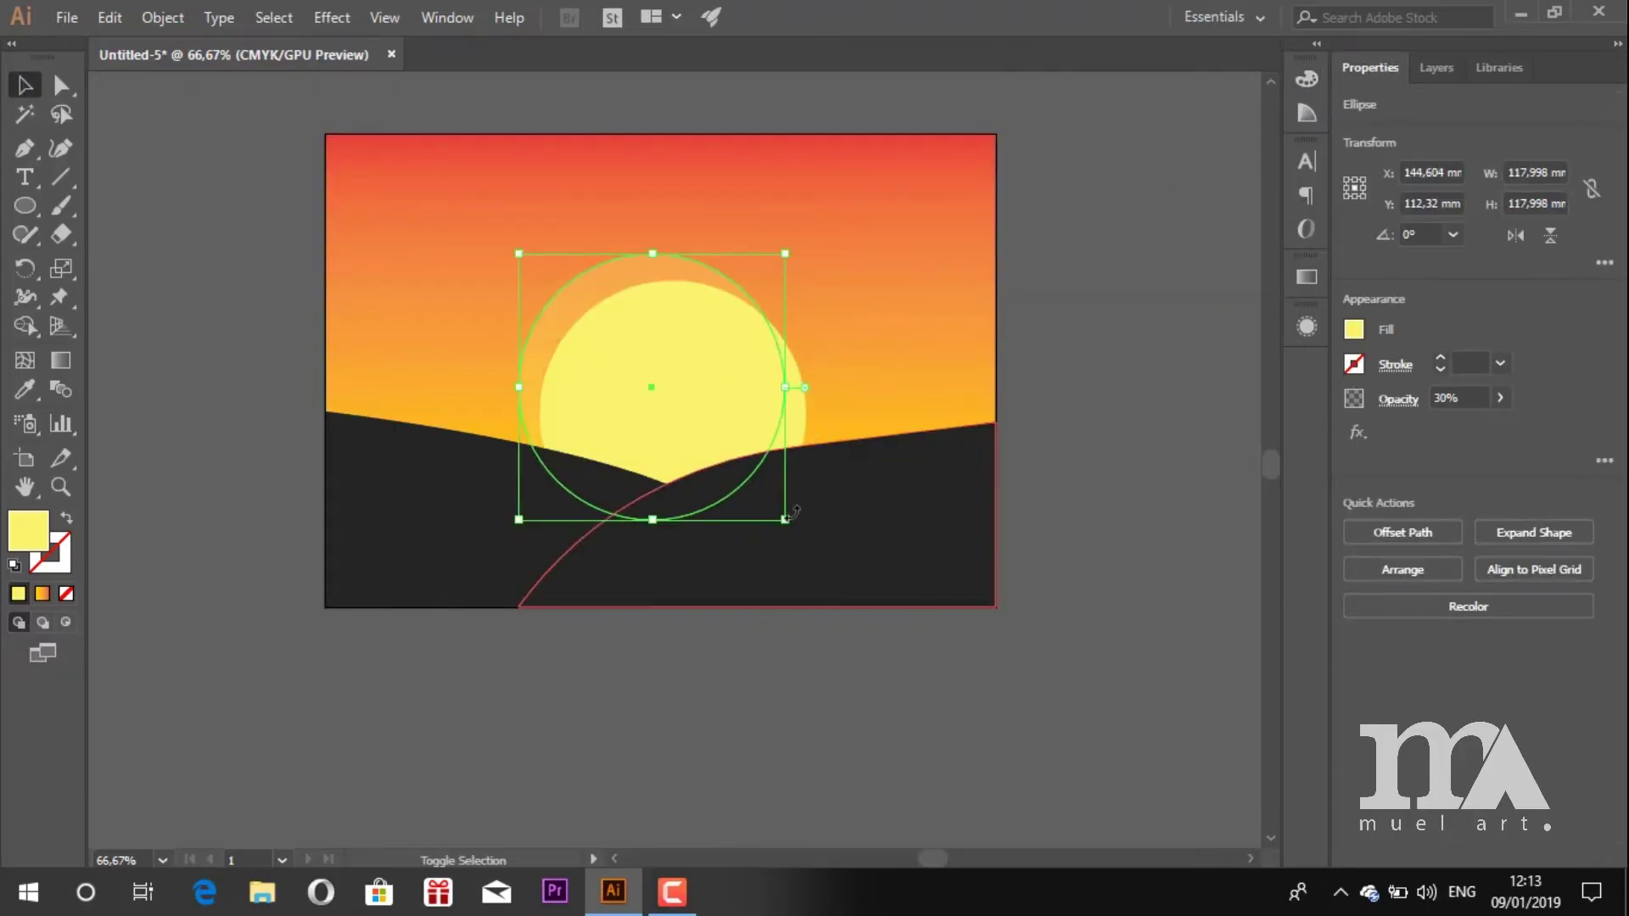
drag(784, 520, 823, 559)
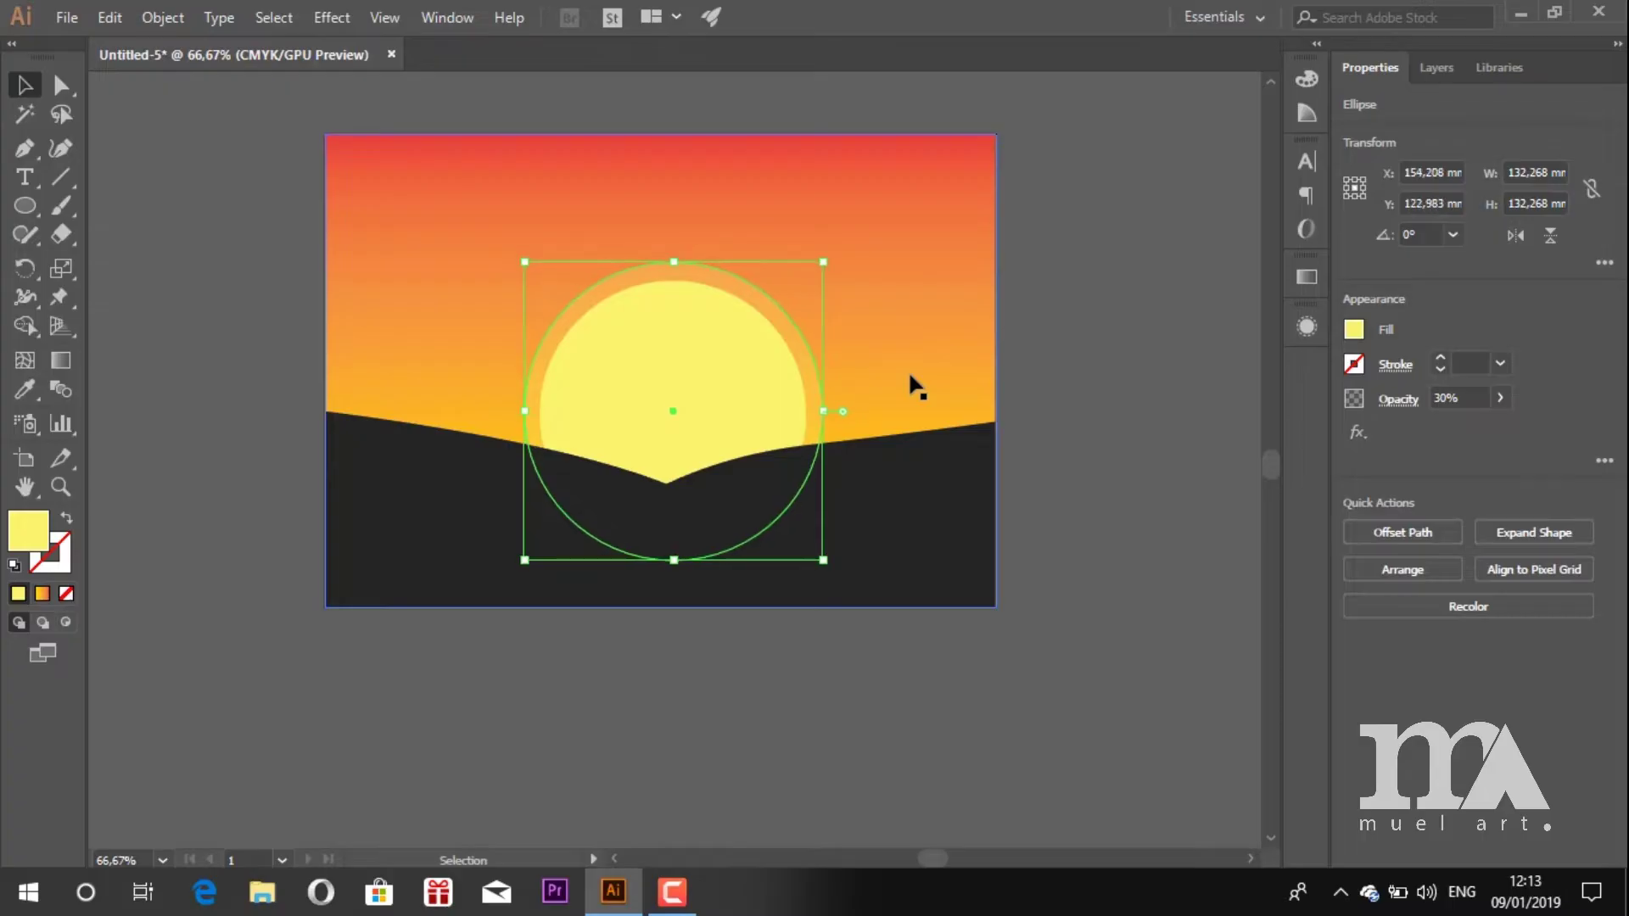
Duplicate the translucent glow circle slightly higher and enlarge the copy to about 145 mm as a second, outer ring.
key(Return)
click(1274, 609)
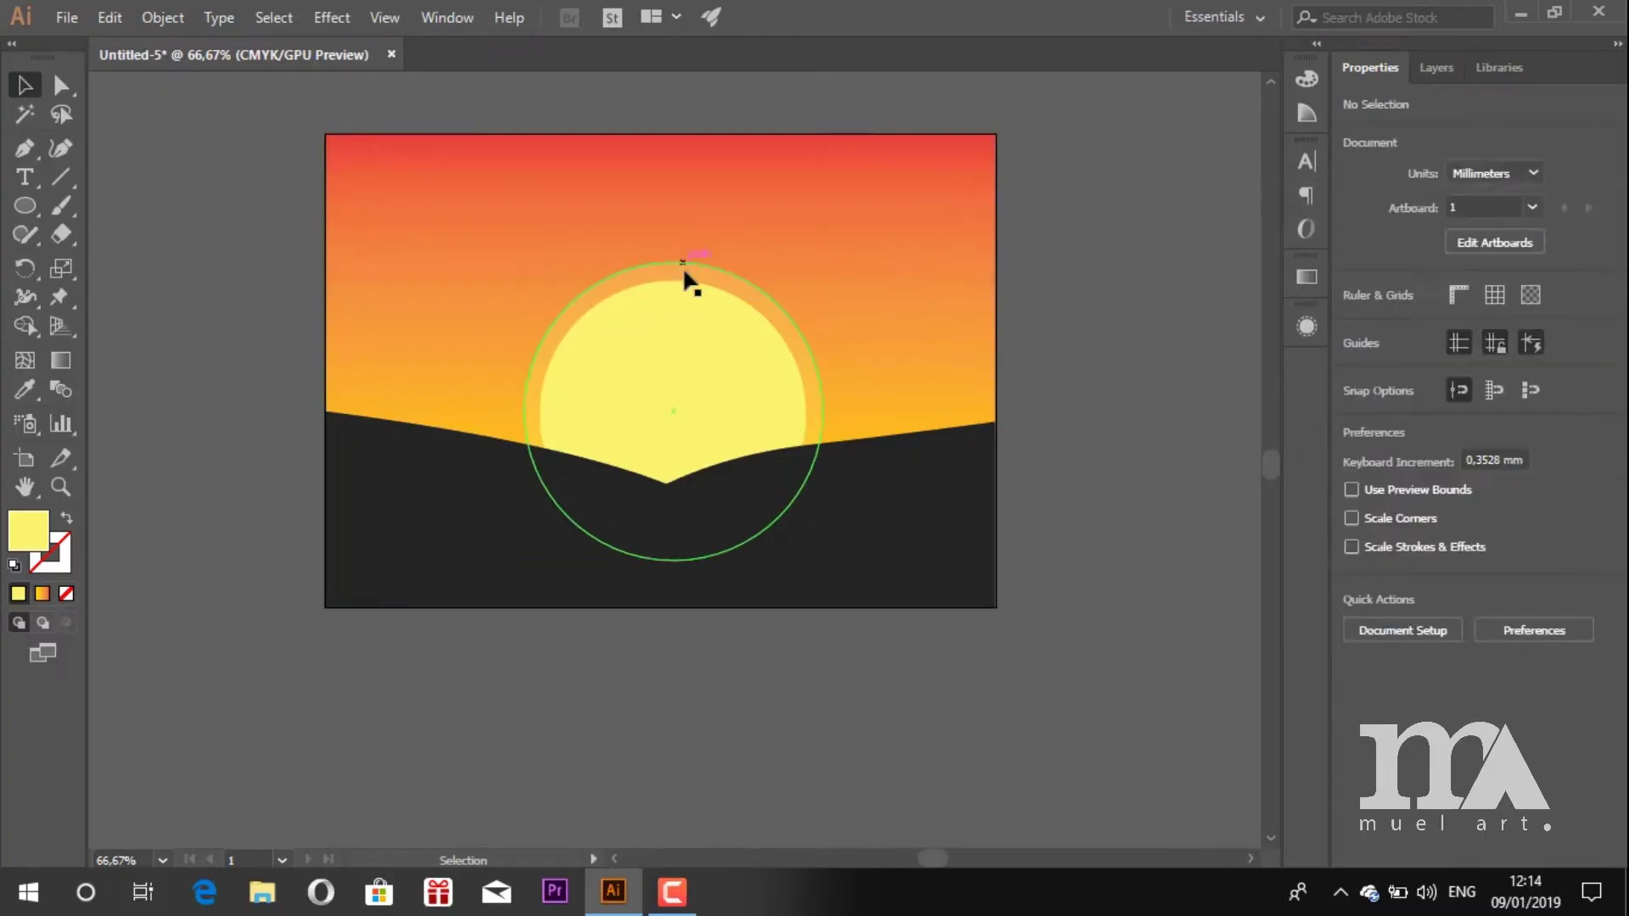
drag(684, 269, 687, 244)
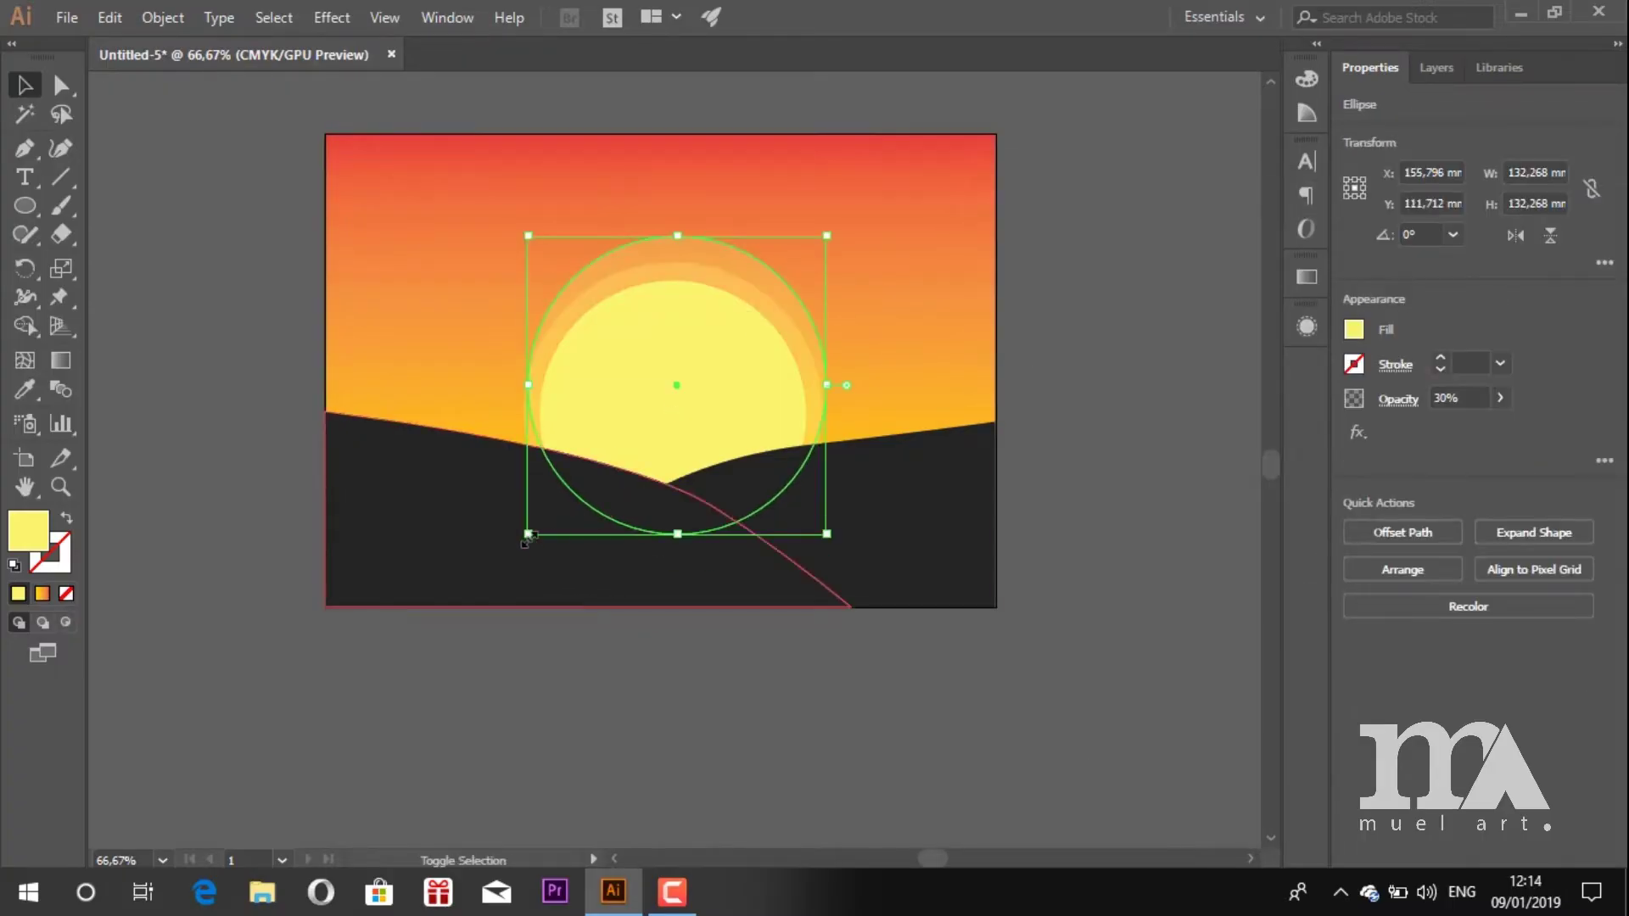
drag(528, 534, 510, 553)
drag(826, 553, 836, 563)
Nudge the outer glow circle down toward the sun's centre, lower its opacity to make it fainter, and deselect it.
key(Down)
key(Down)
key(Down)
key(Down)
key(Down)
key(Down)
key(Down)
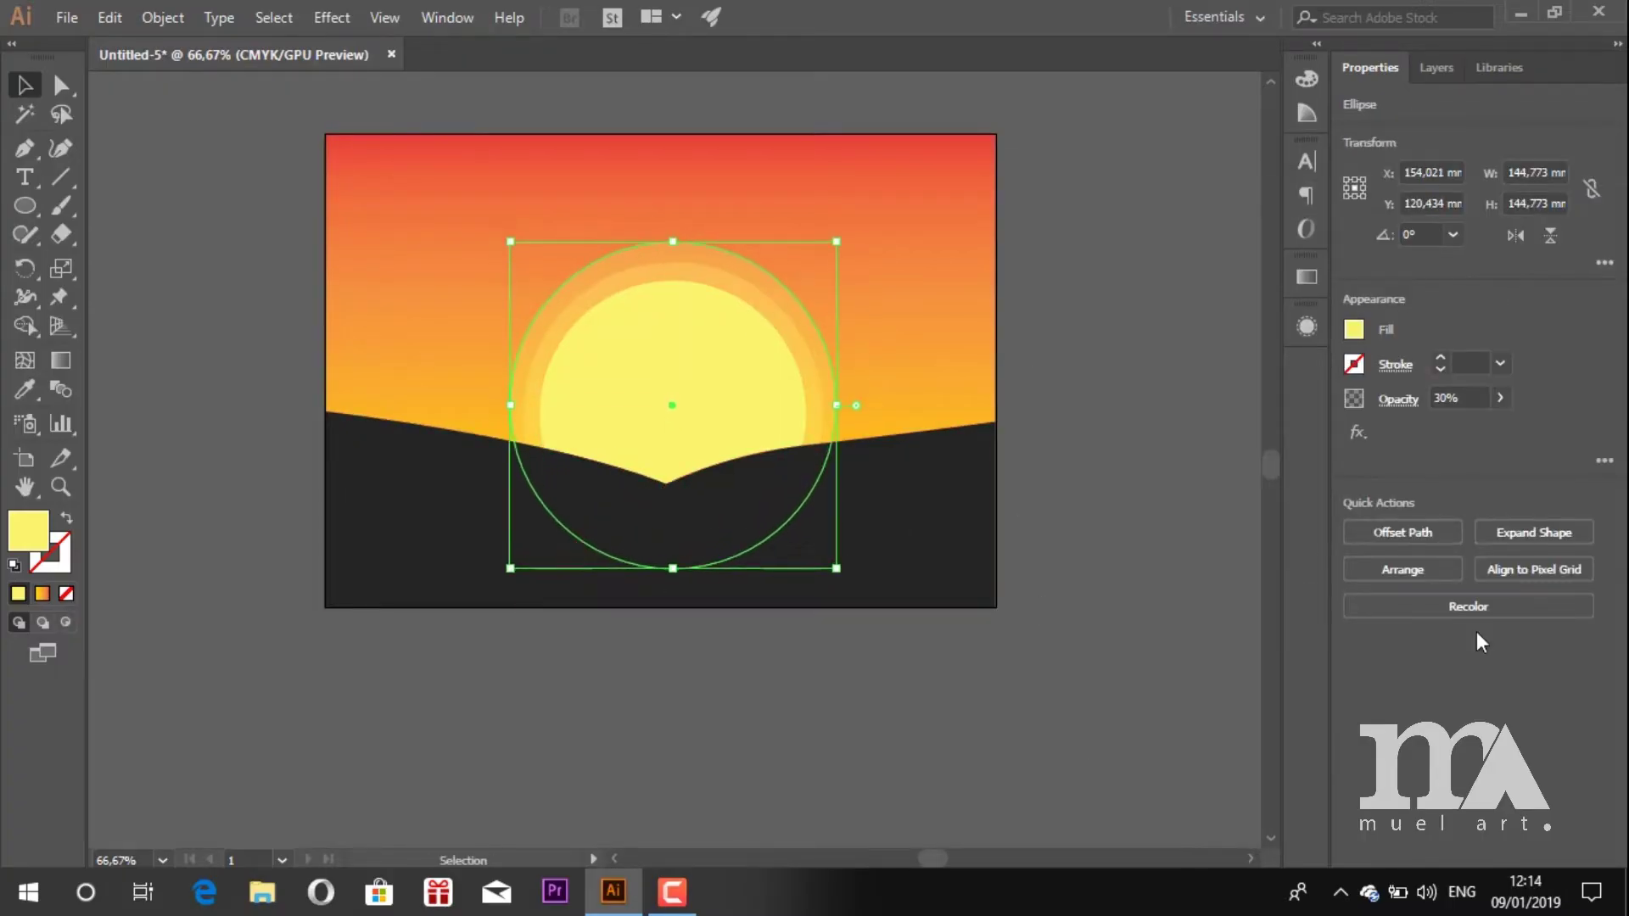
drag(1466, 398, 1414, 400)
click(1118, 448)
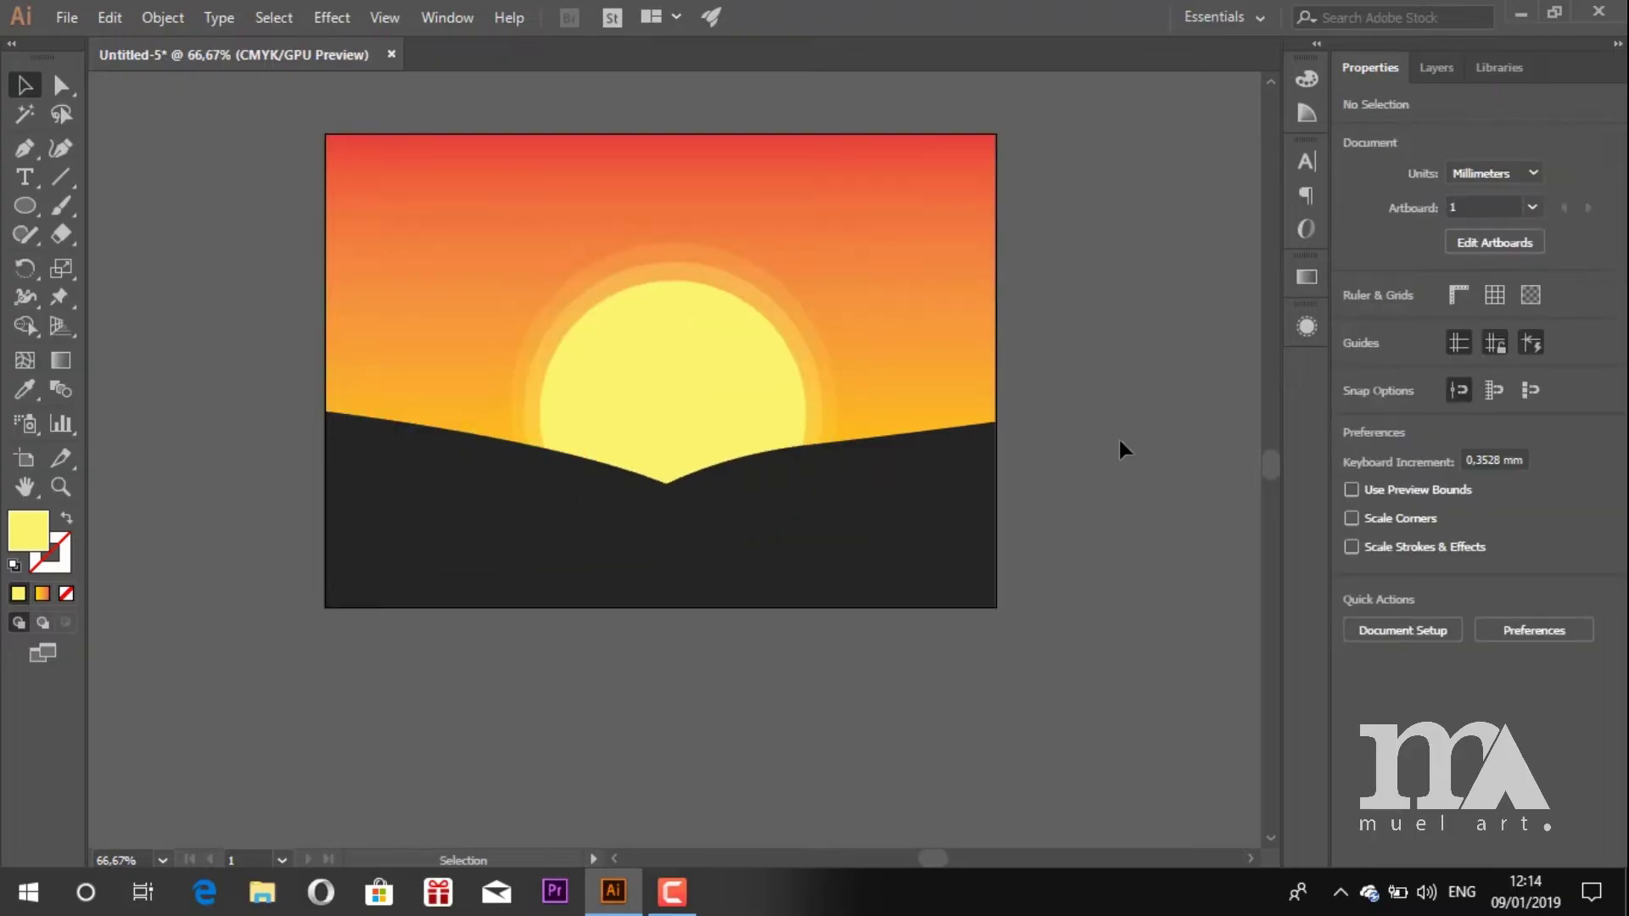
Add a new layer above the hills and draw two overlapping circles in the upper left of the sky with the Ellipse tool.
click(1448, 74)
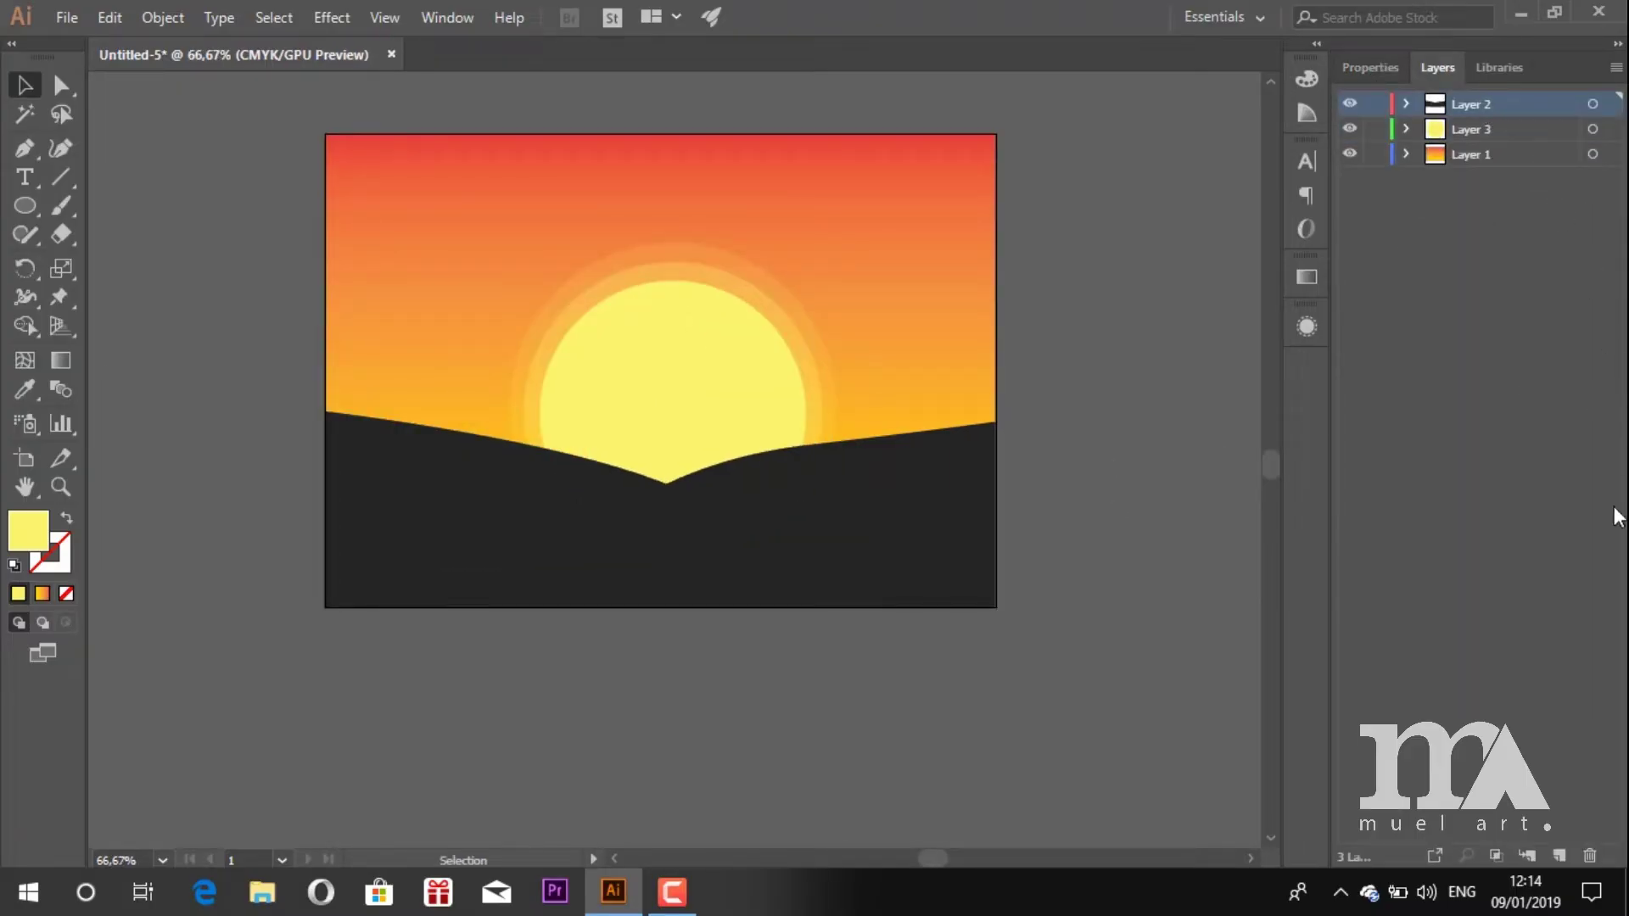
click(1558, 851)
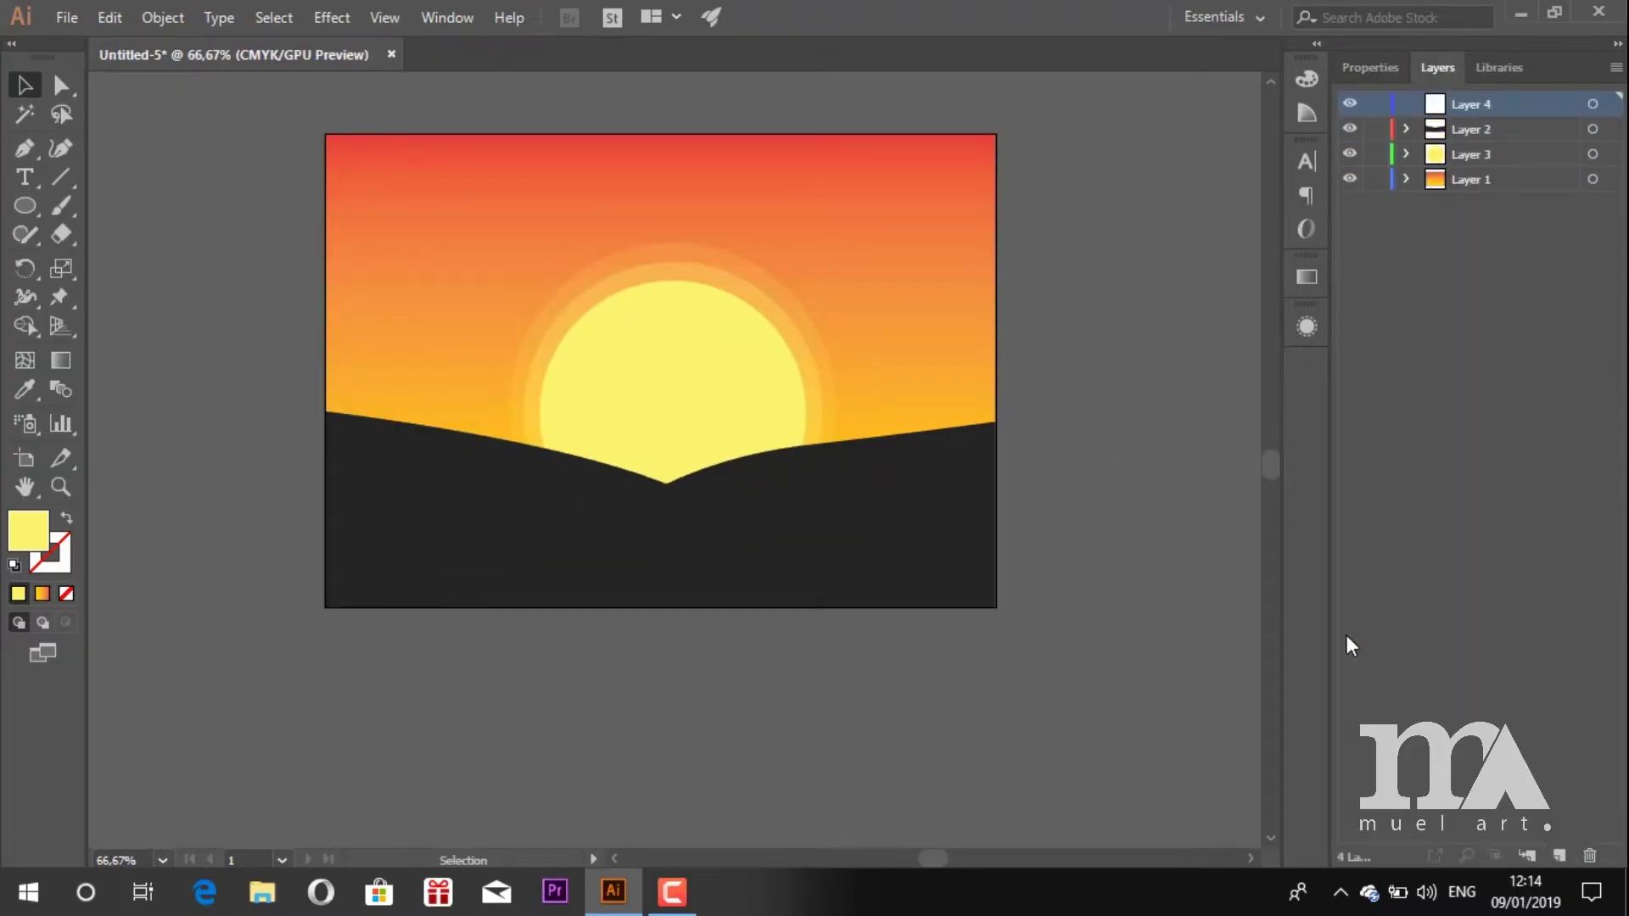
drag(26, 206, 77, 212)
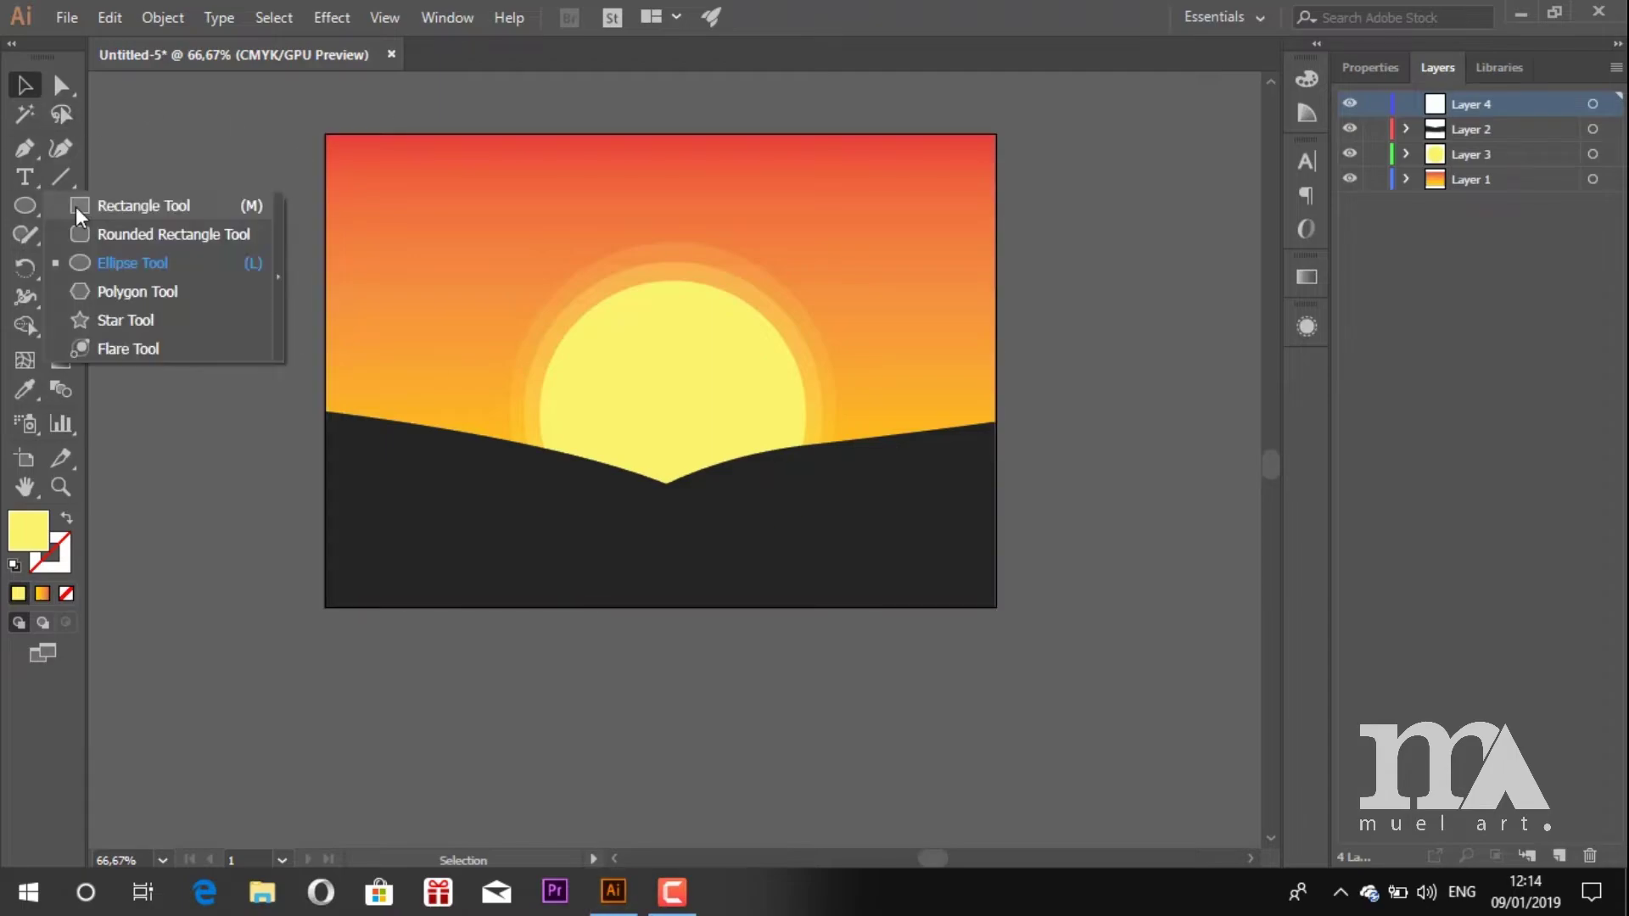
click(29, 207)
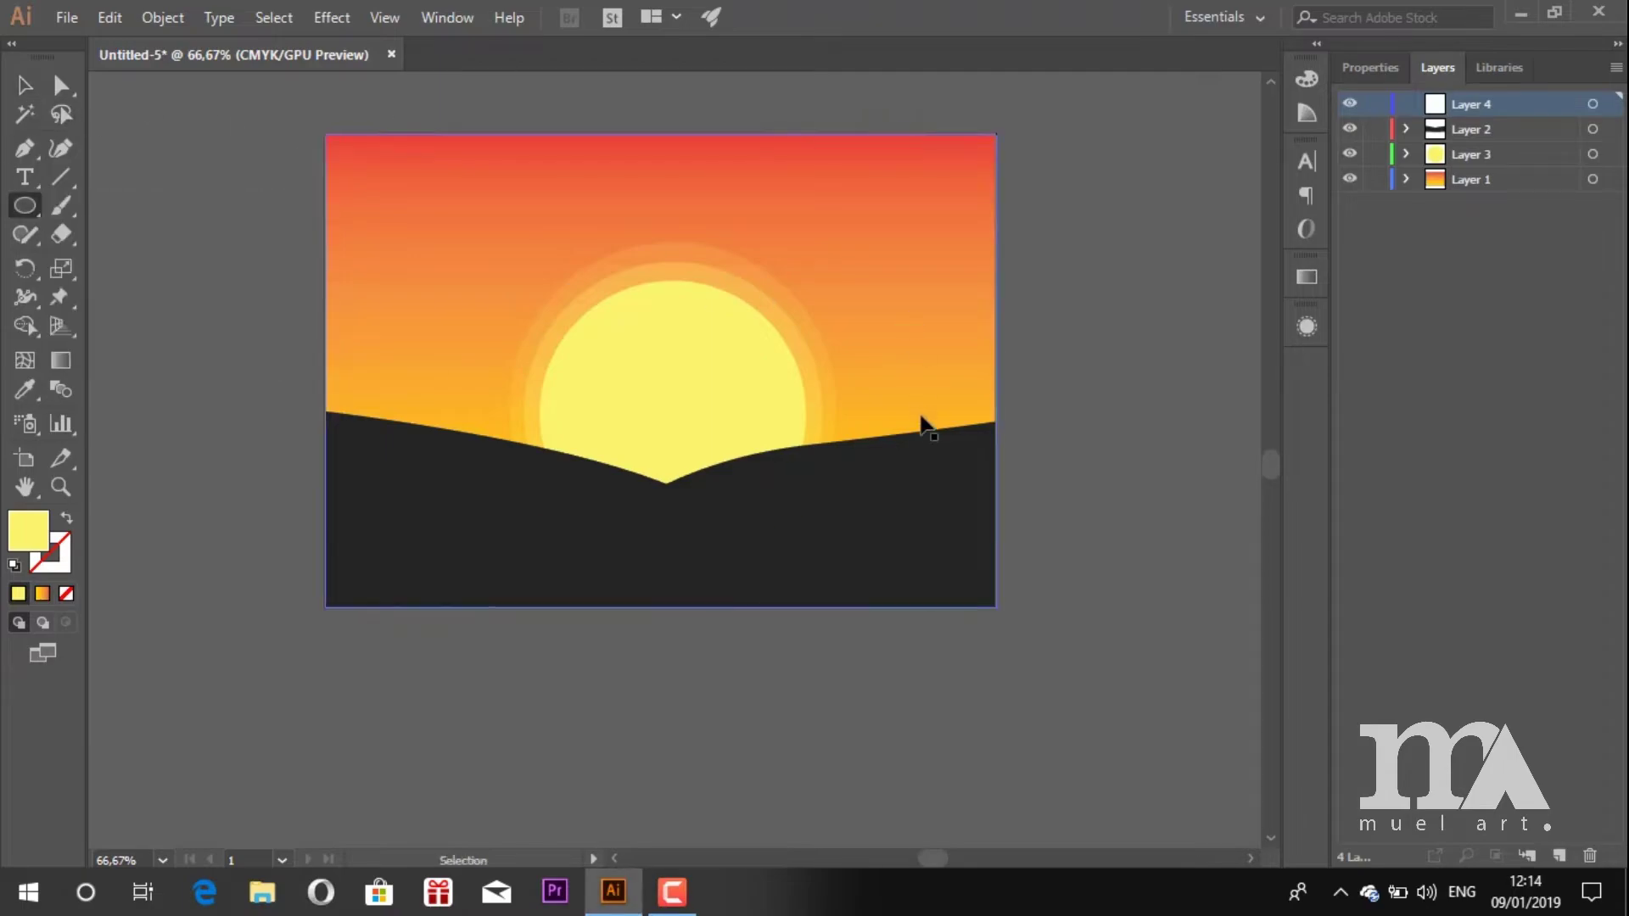
scroll(920, 418, down, 2)
scroll(714, 180, up, 2)
scroll(637, 566, up, 1)
mouse_move(527, 293)
mouse_down()
mouse_move(608, 349)
mouse_move(645, 351)
mouse_up()
mouse_move(630, 273)
mouse_down()
mouse_move(825, 356)
mouse_move(664, 346)
mouse_up()
Duplicate the circles across the upper sky into a cluster of six overlapping circles that forms a cloud.
key(v)
alt+drag(709, 325, 761, 339)
alt+drag(757, 373, 883, 388)
alt+drag(889, 361, 639, 393)
click(1031, 405)
right_click(951, 335)
click(577, 165)
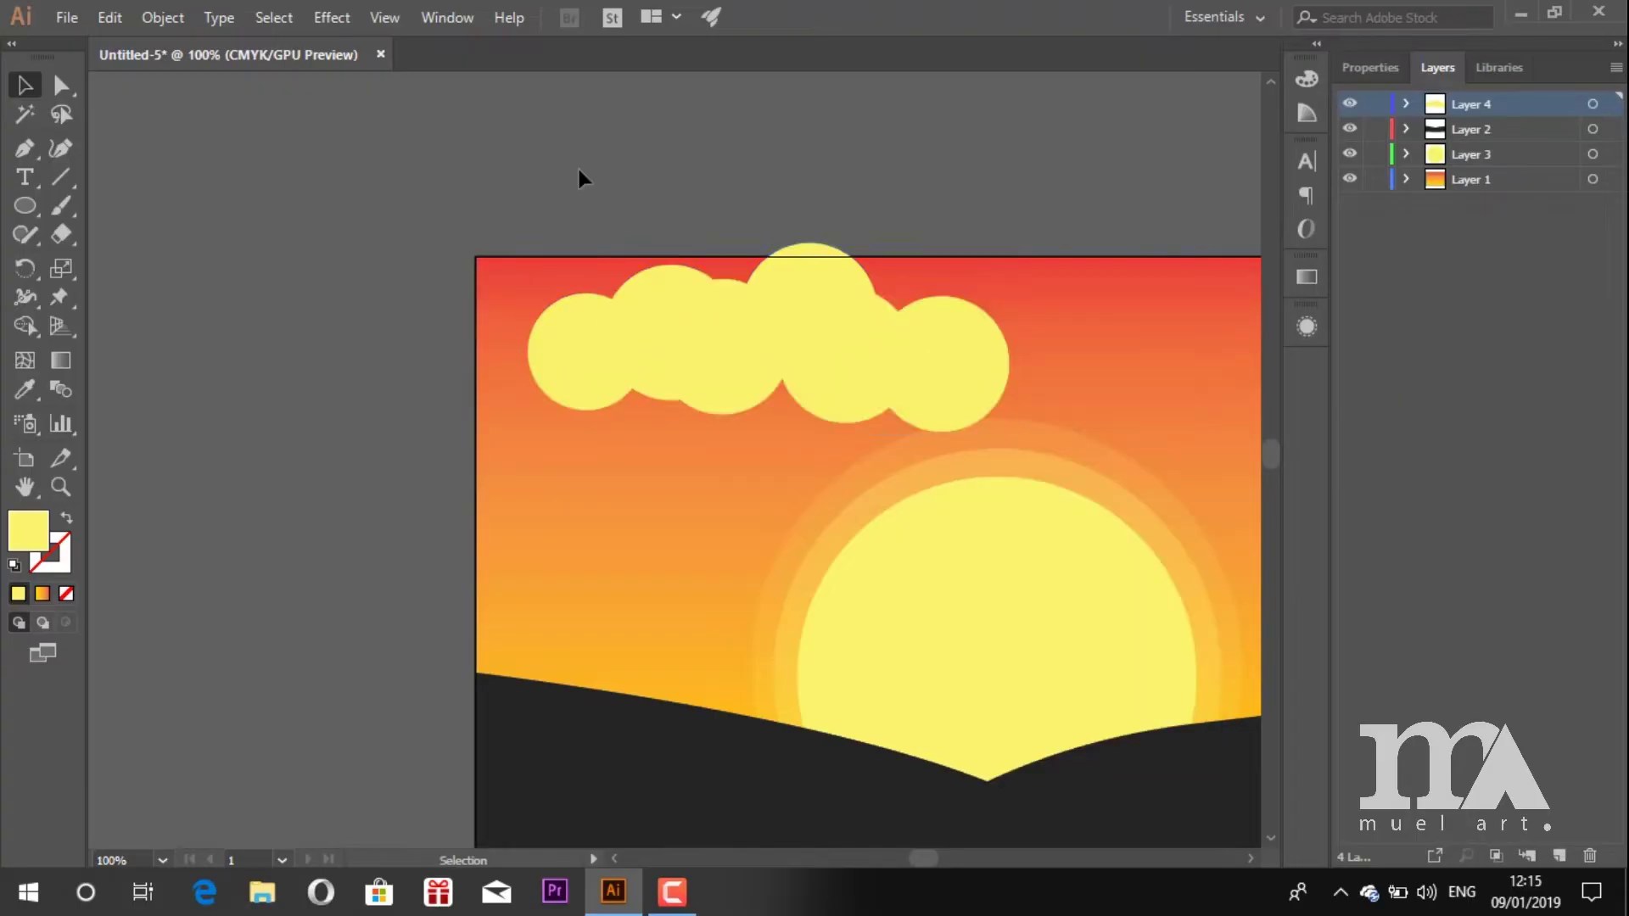
Select five of the six cloud circles together and change their fill to near-white.
click(959, 364)
shift+click(852, 361)
shift+click(806, 297)
shift+click(671, 327)
shift+click(573, 341)
double_click(28, 530)
click(904, 207)
click(1461, 210)
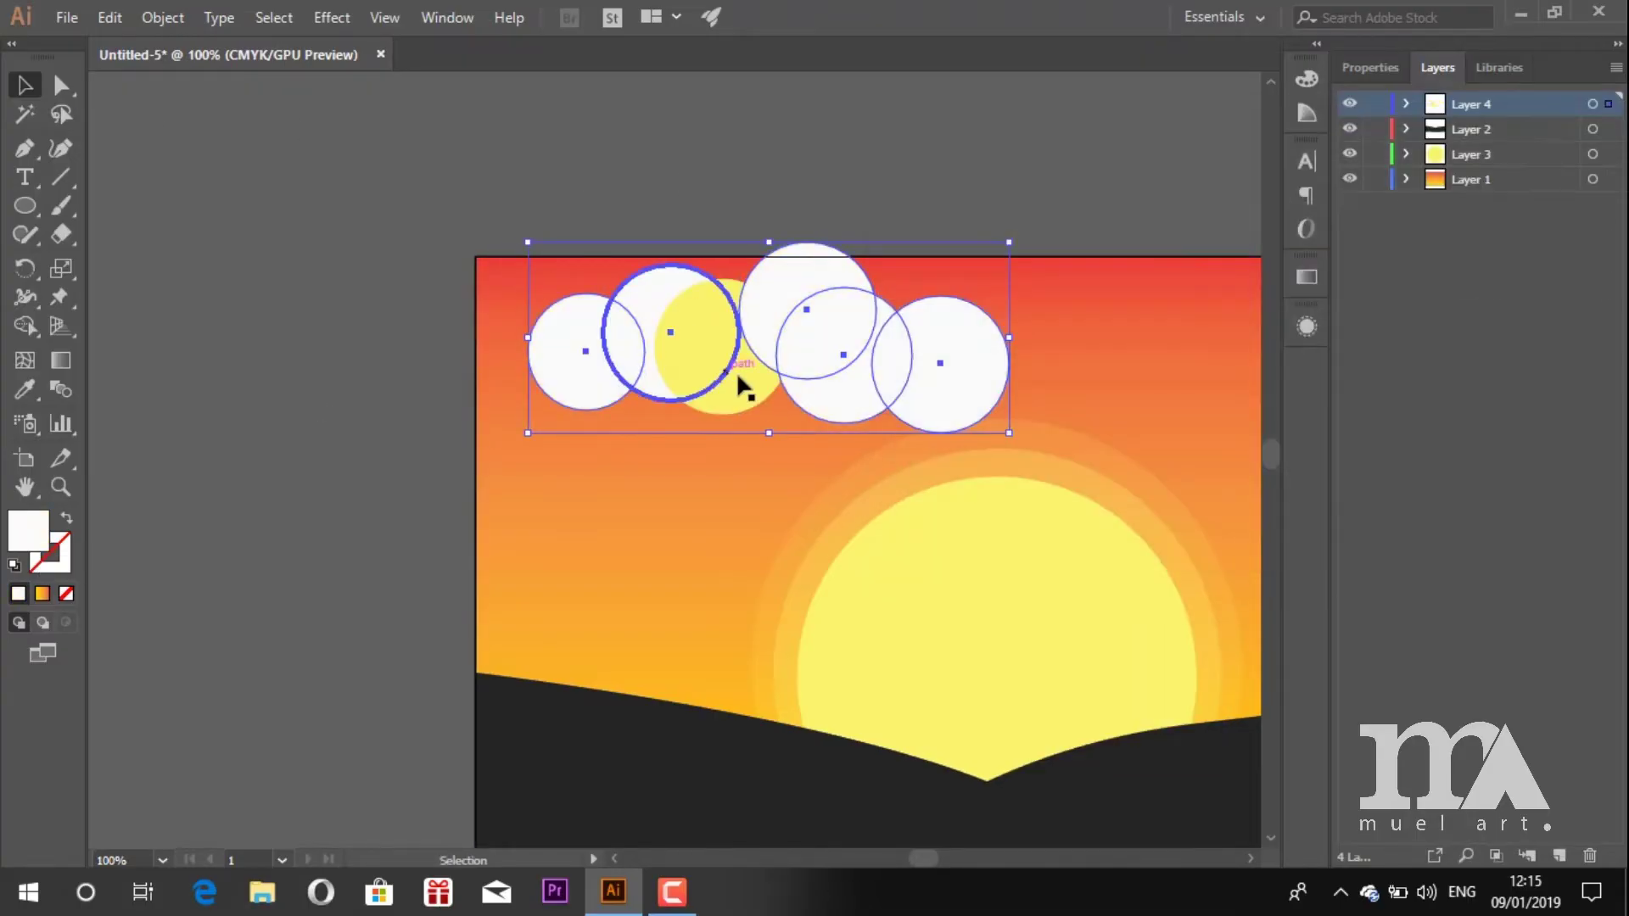
Fill the remaining yellow cloud circle with near-white and deselect it.
click(738, 386)
double_click(28, 530)
click(1450, 212)
key(ctrl+minus)
click(421, 322)
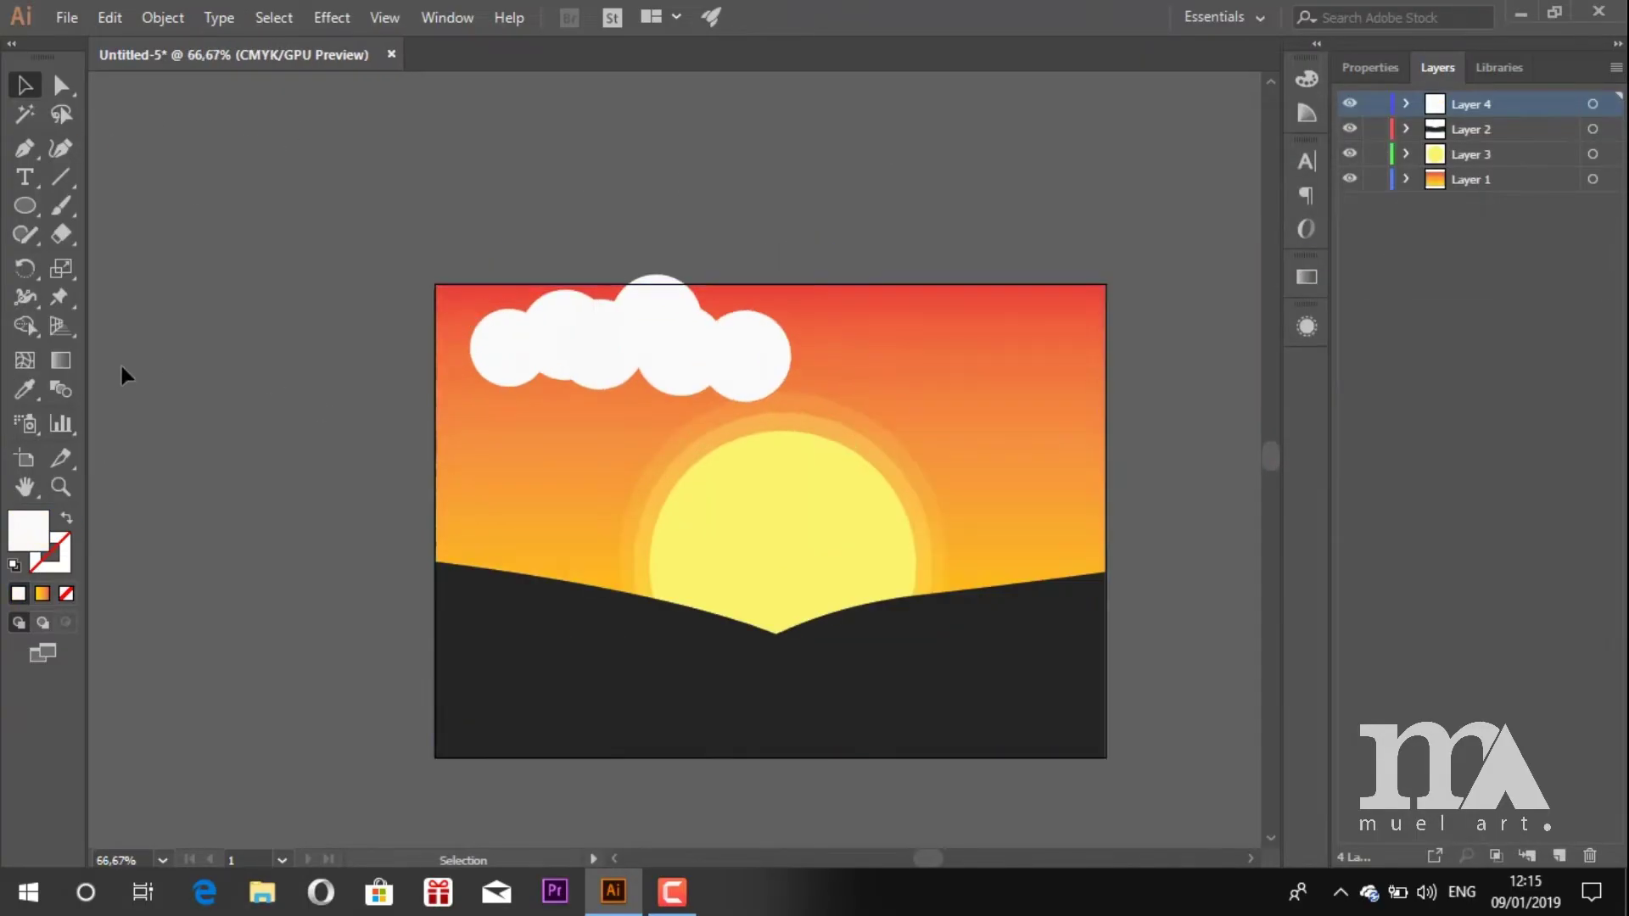
Draw a closed four-sided shape with the Pen tool over the cloud's lower half, with a straight horizontal upper edge.
click(26, 151)
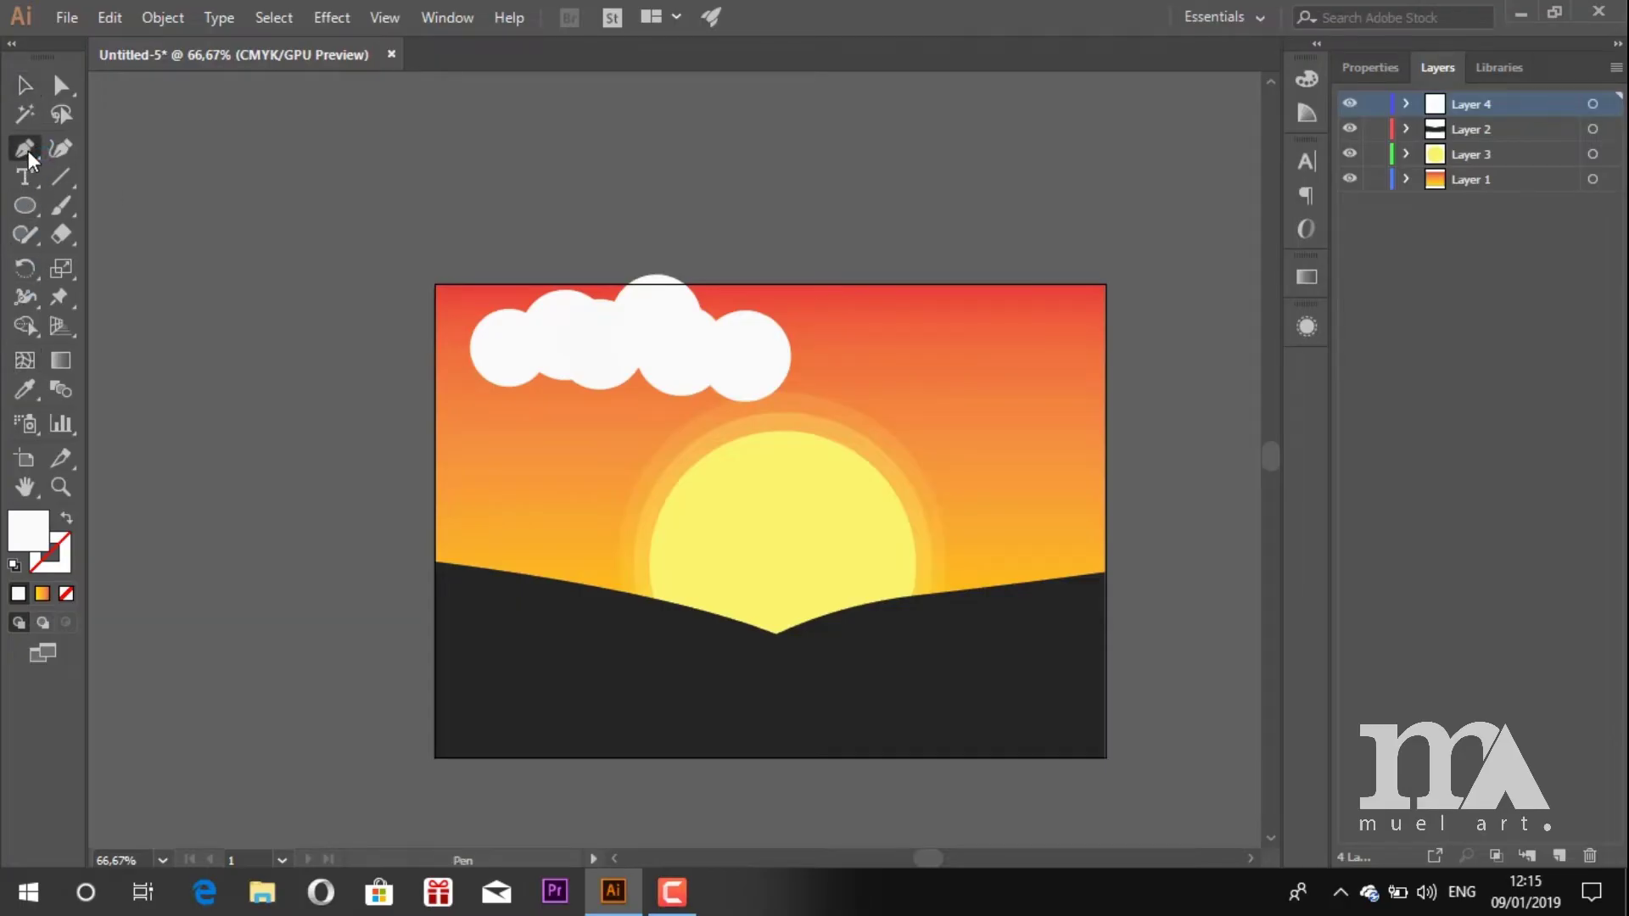
click(441, 355)
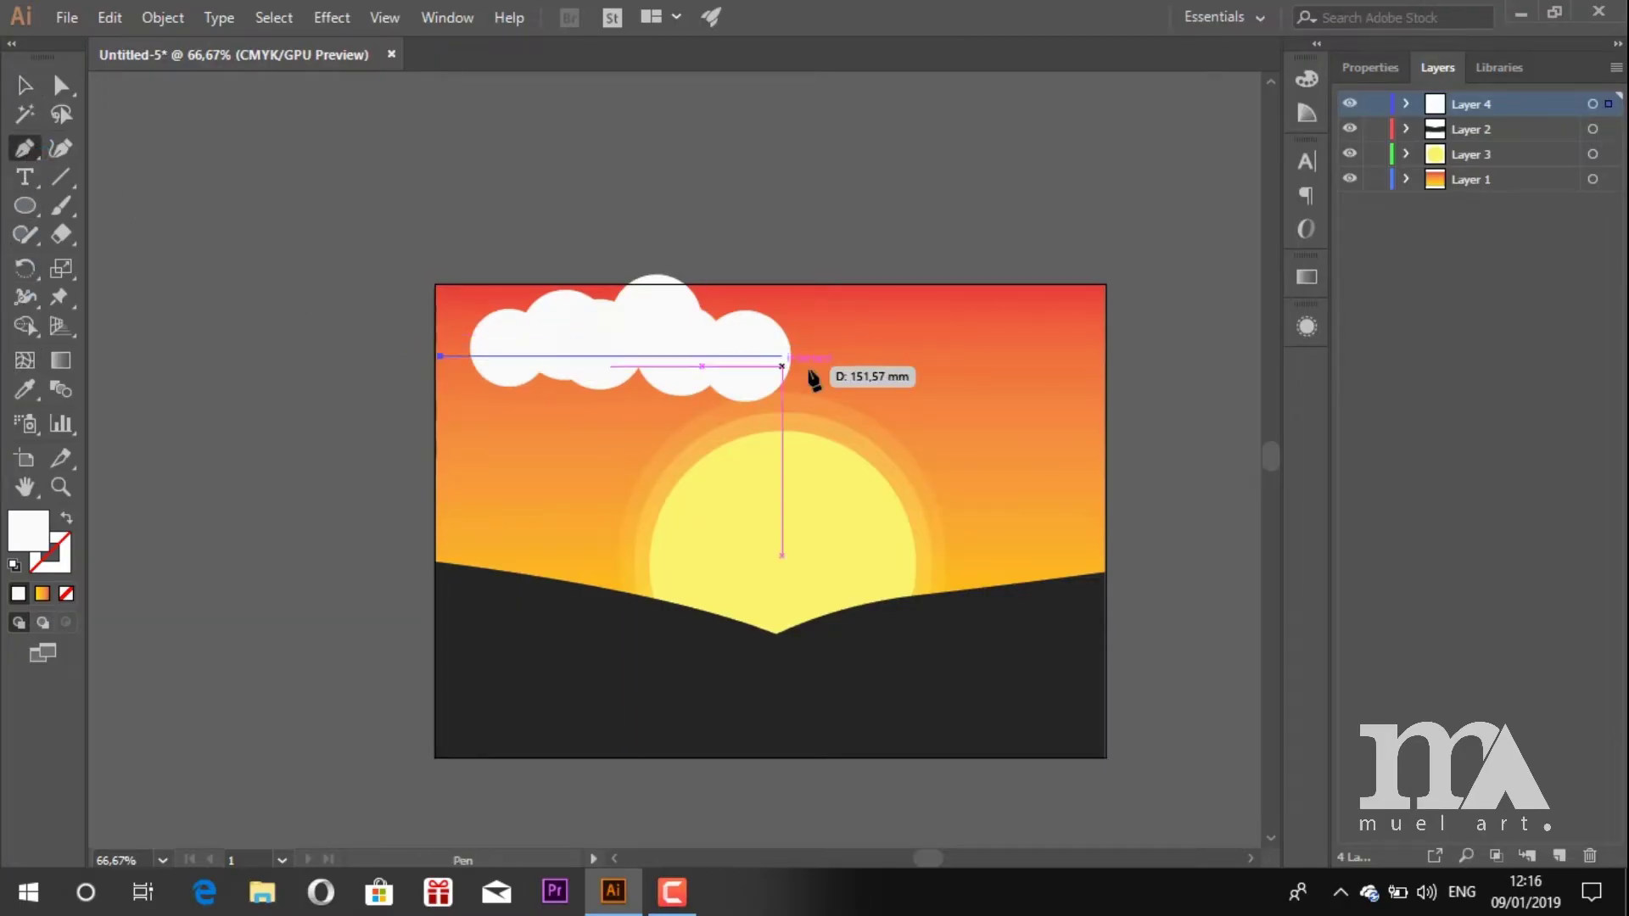
click(838, 356)
click(825, 467)
click(484, 423)
click(441, 355)
Select the four-sided shape with all six circles and cut it away with the Shape Builder, including most circle parts below its upper edge.
scroll(567, 347, up, 2)
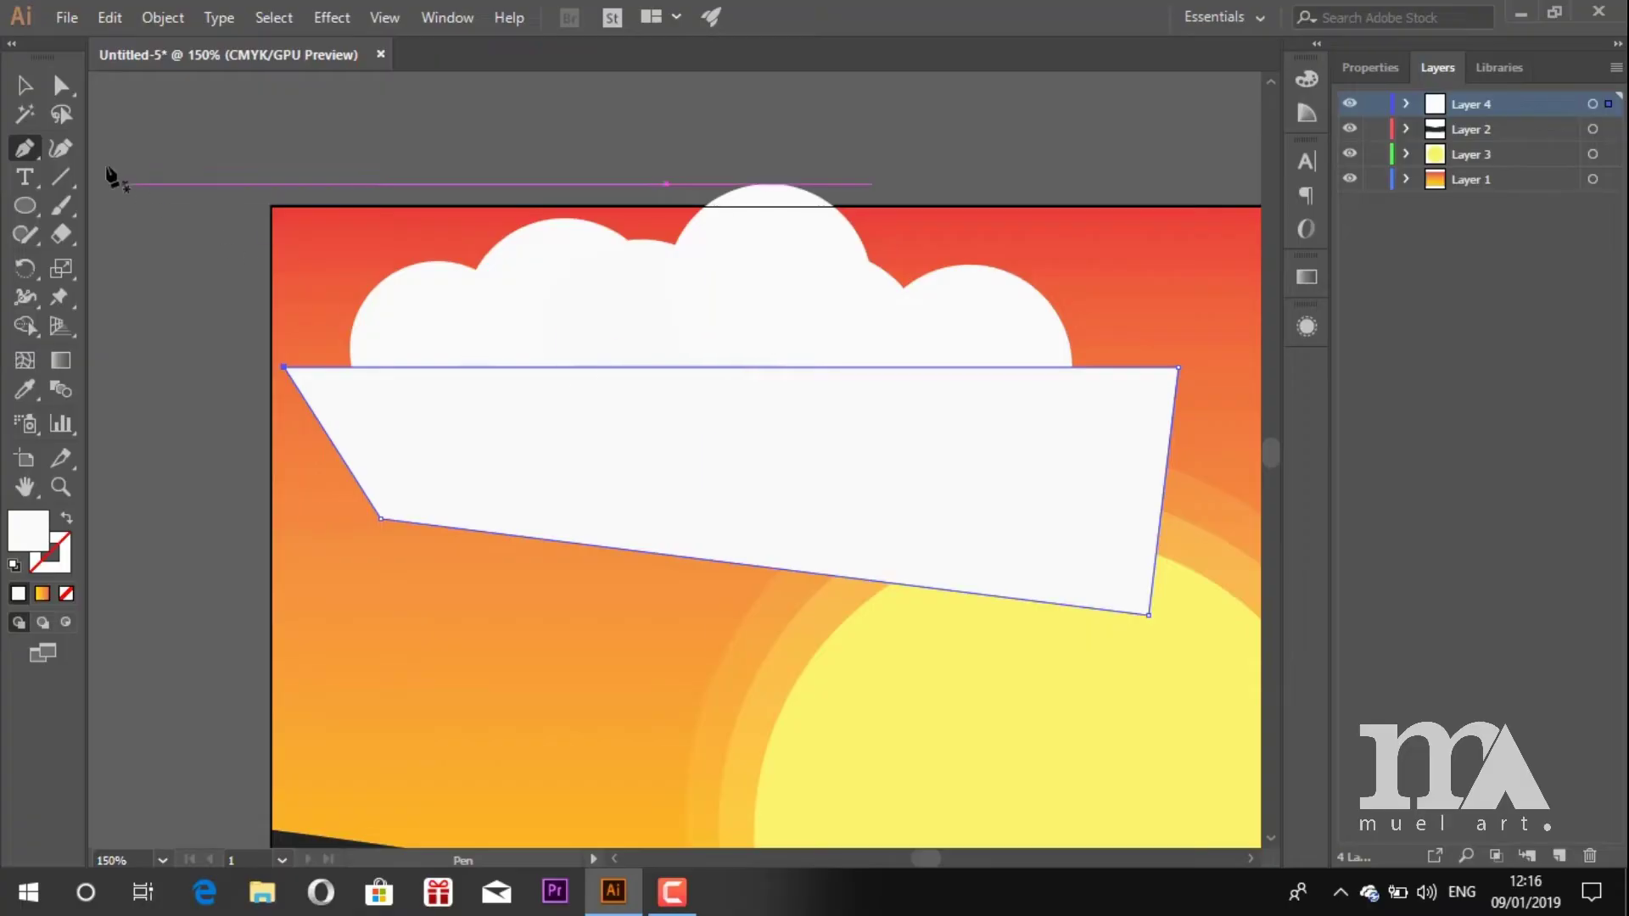
click(25, 85)
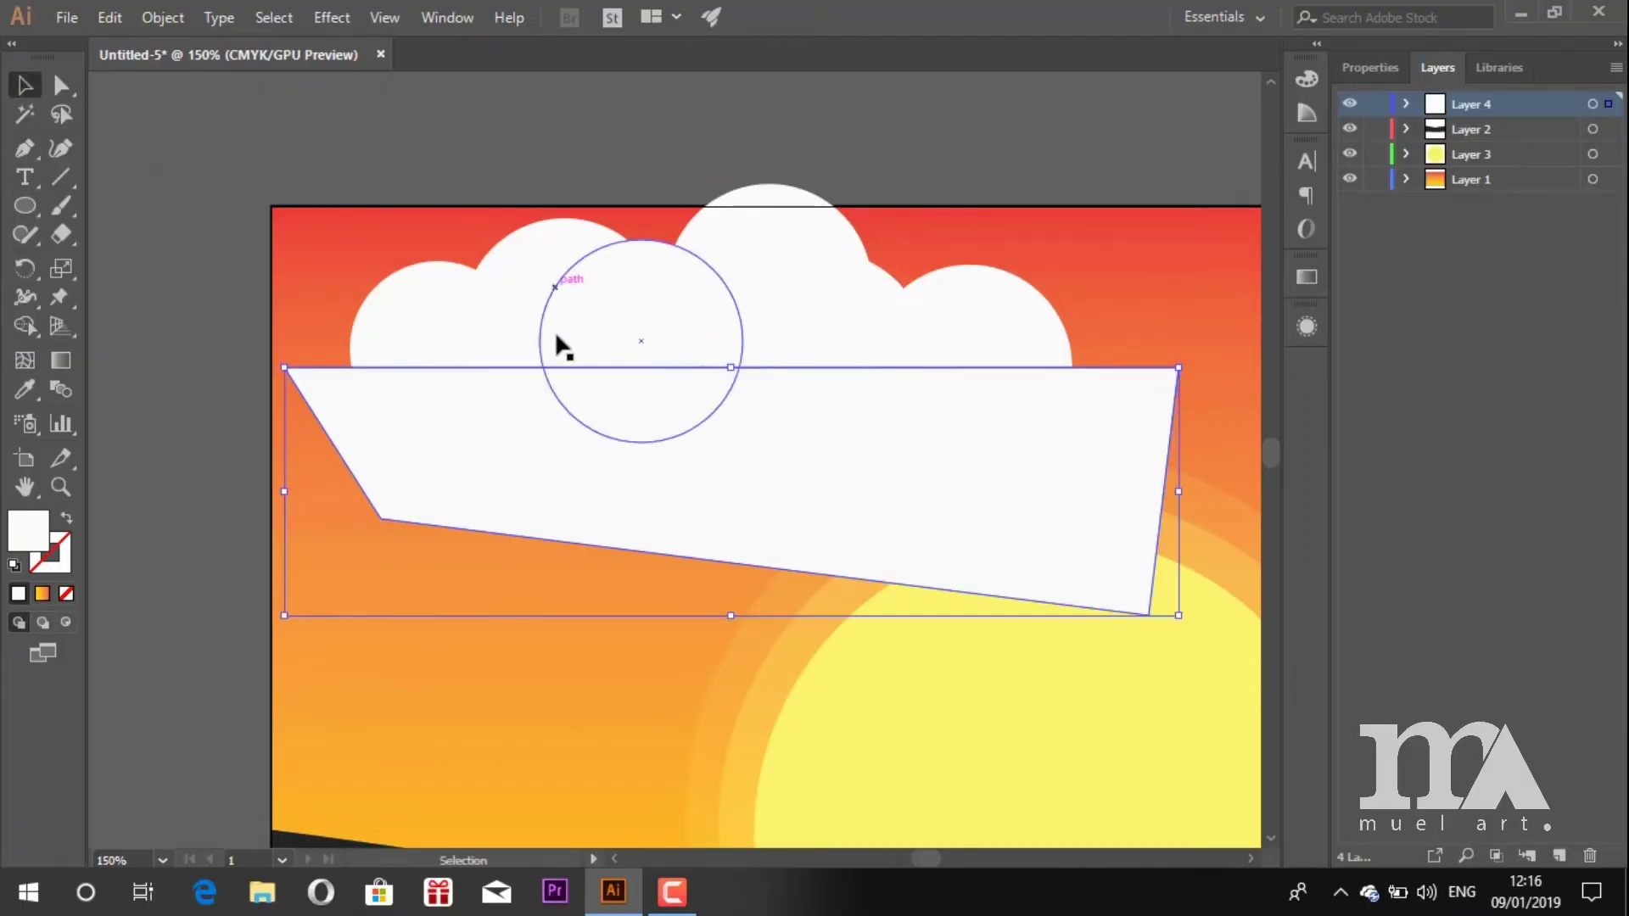
shift+click(425, 320)
shift+click(538, 297)
shift+click(690, 290)
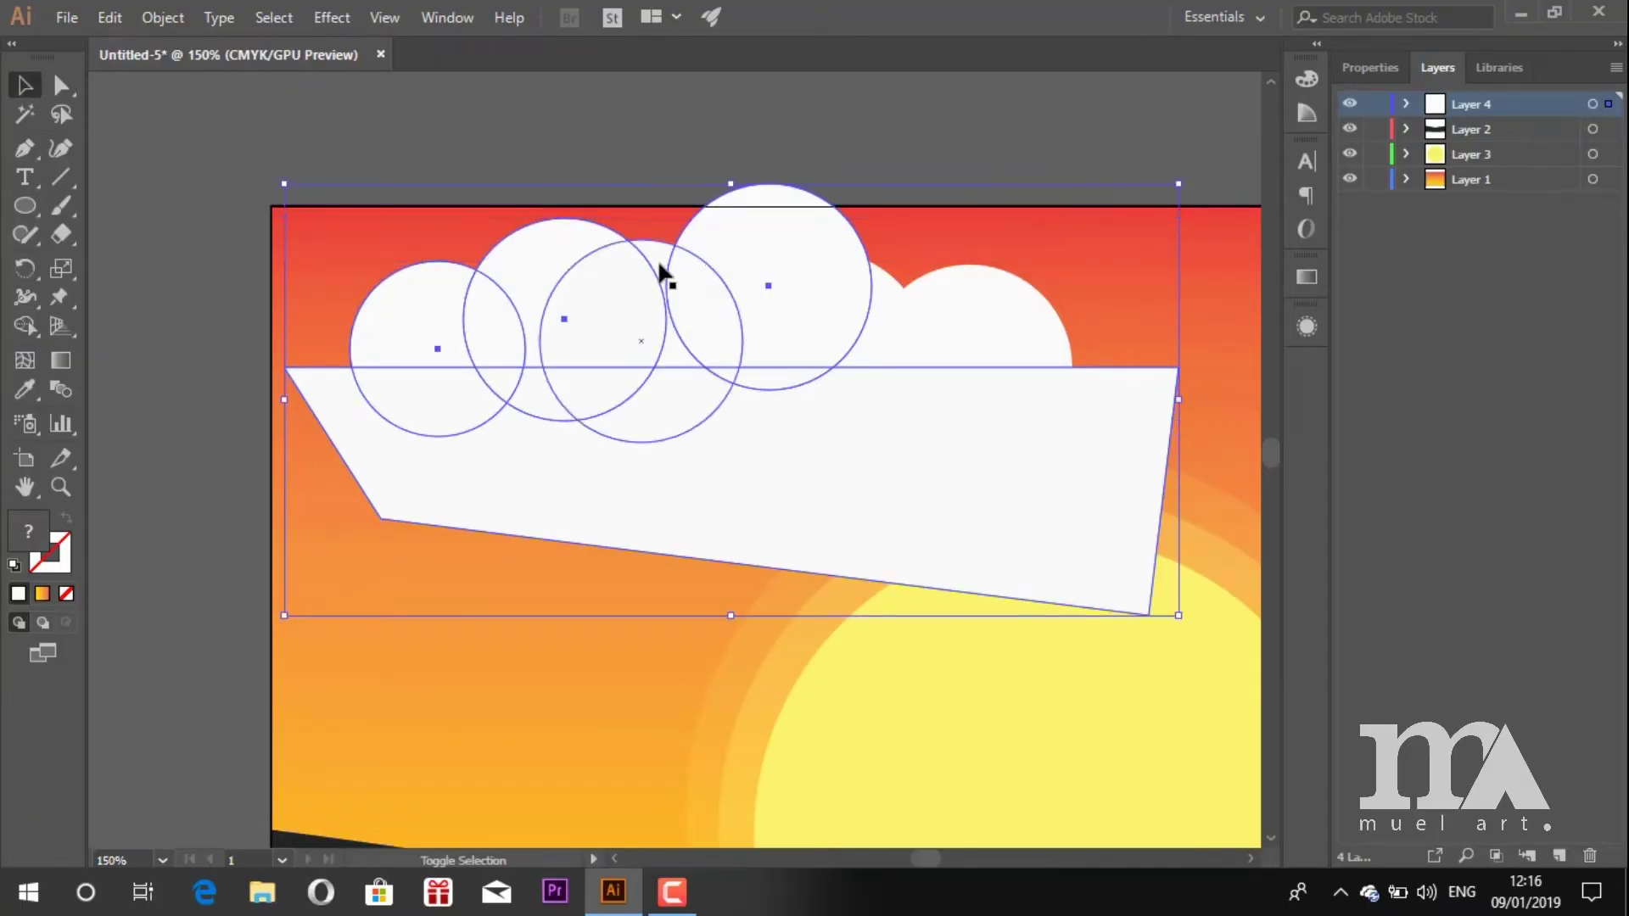
shift+click(661, 273)
shift+click(886, 307)
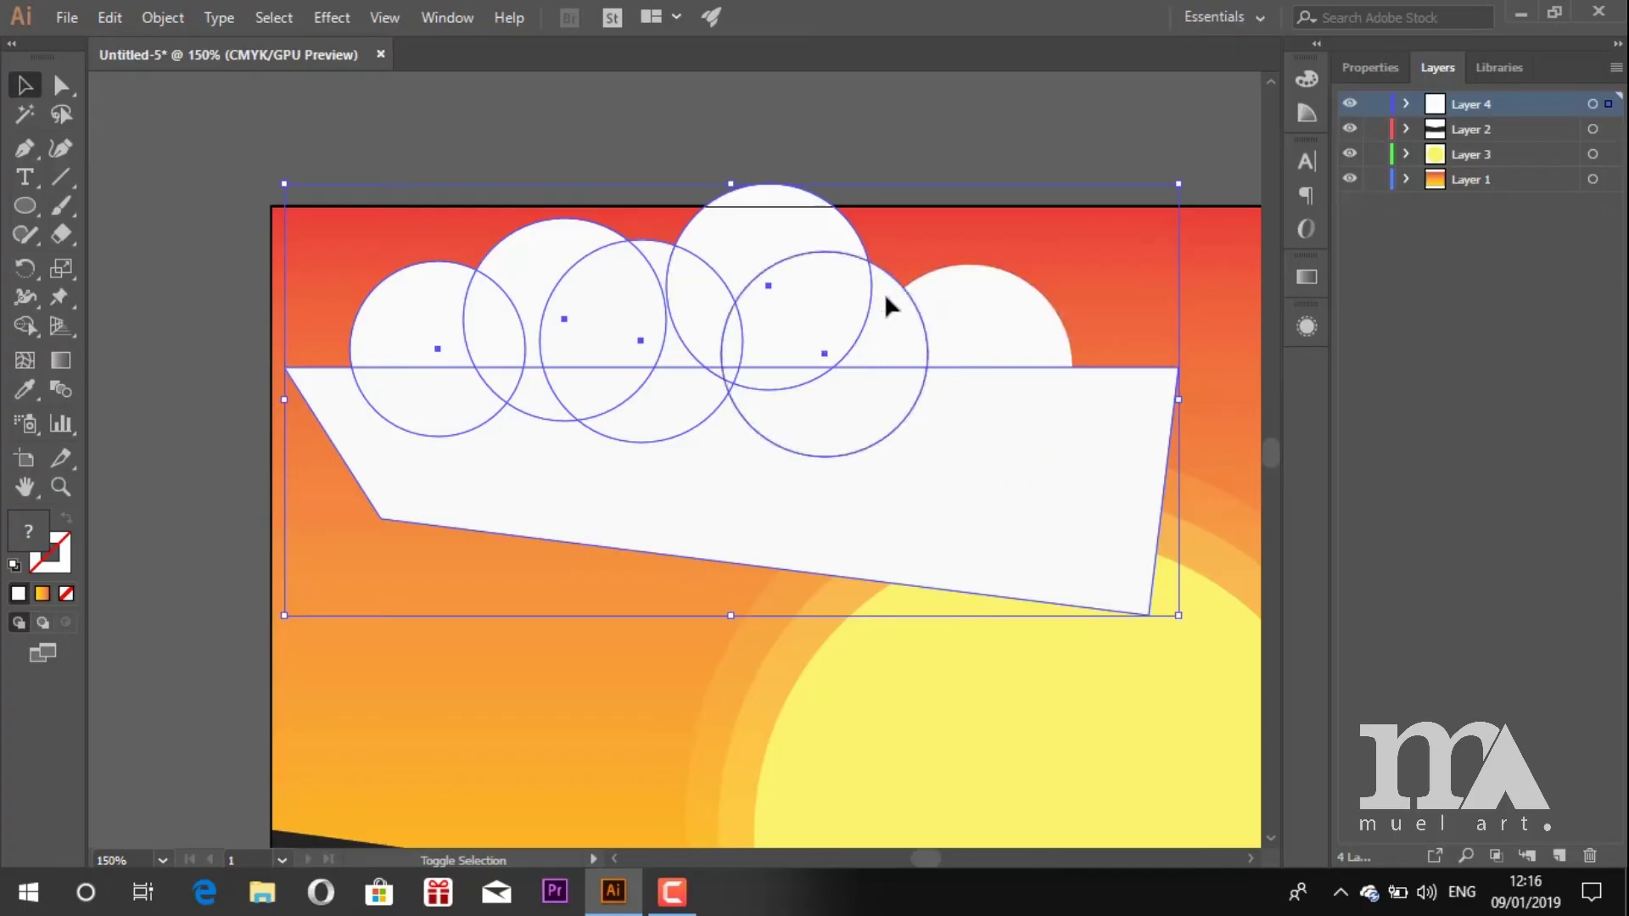
shift+click(977, 307)
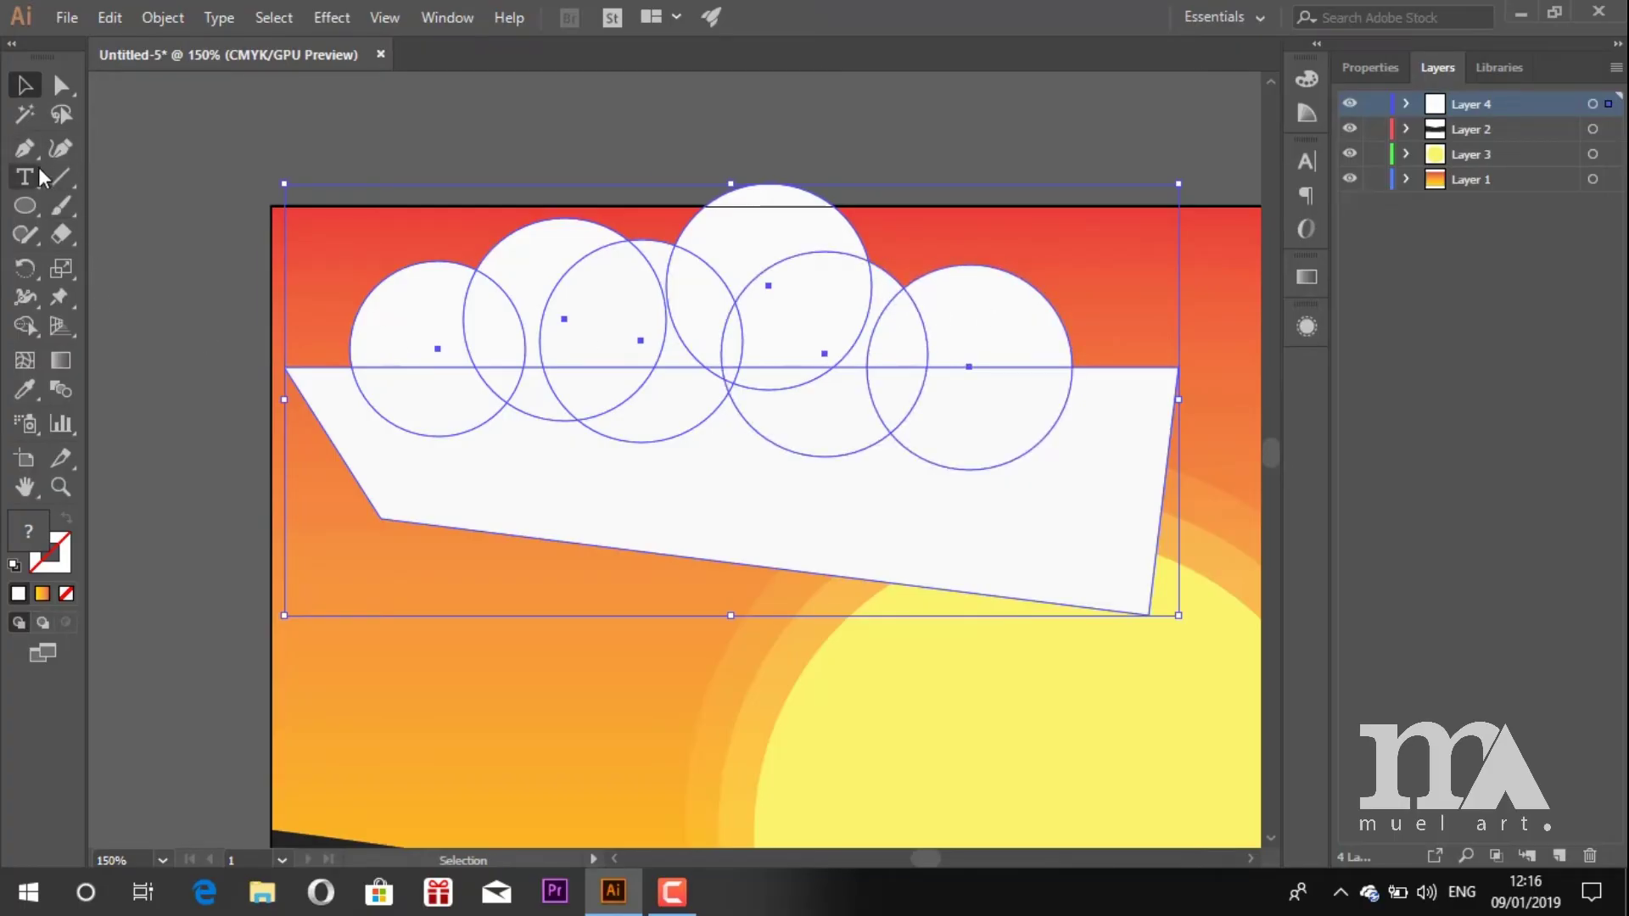
click(38, 315)
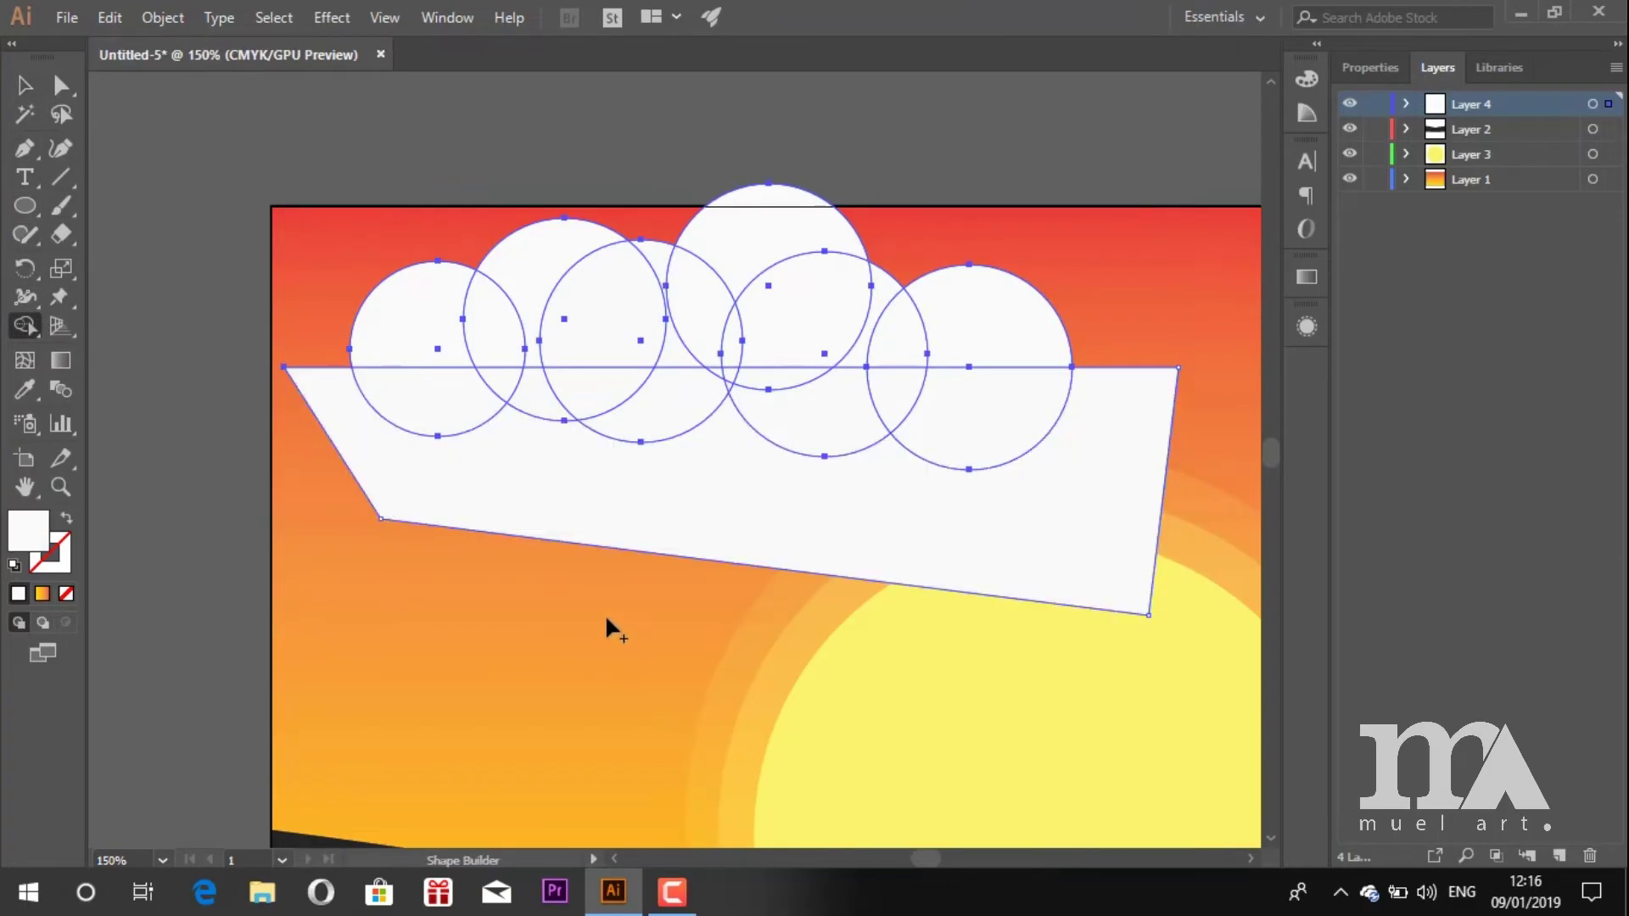
drag(603, 598, 592, 416)
drag(1055, 416, 767, 388)
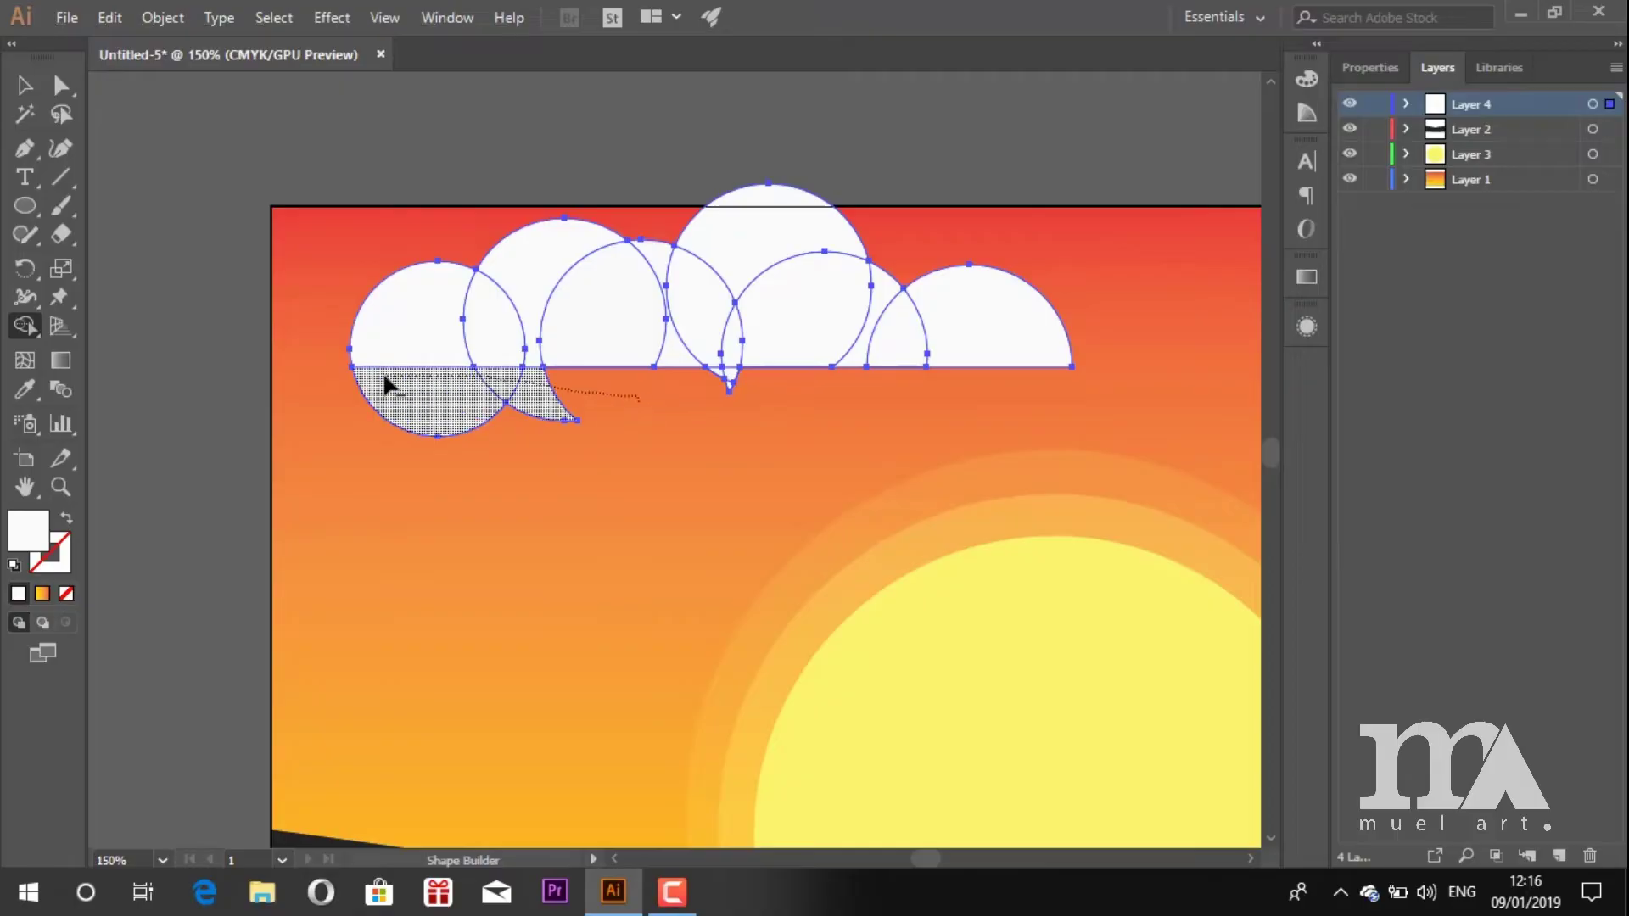
Remove the leftover fragments below the cloud with the Shape Builder so its base is flat, and deselect the pieces.
drag(386, 381, 690, 380)
scroll(736, 384, up, 3)
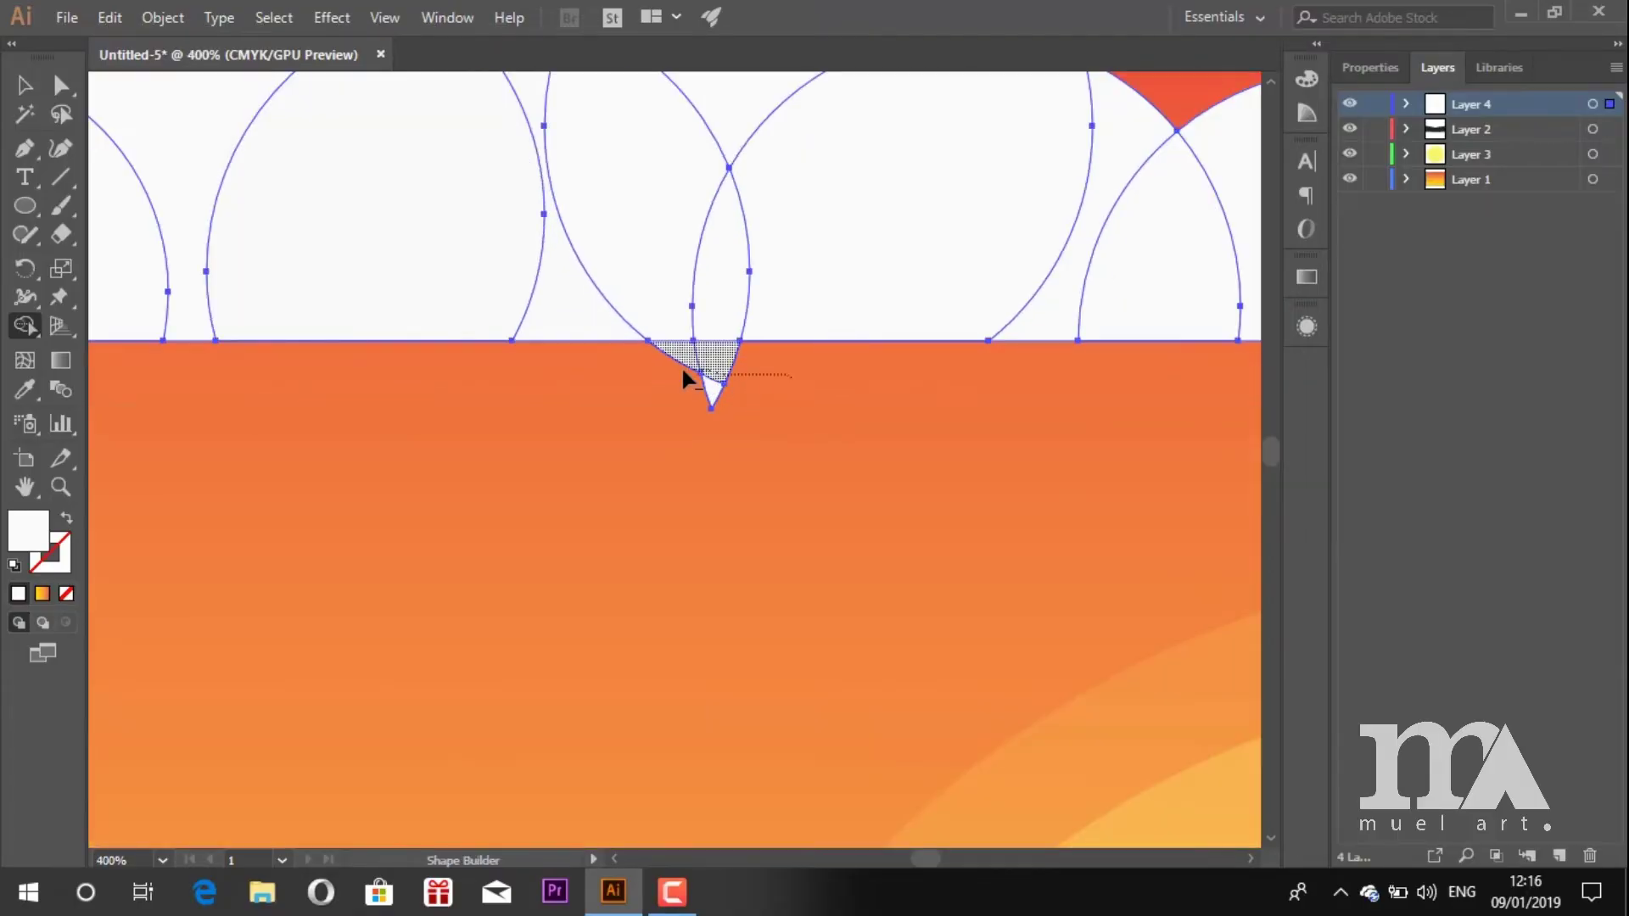
alt+click(676, 367)
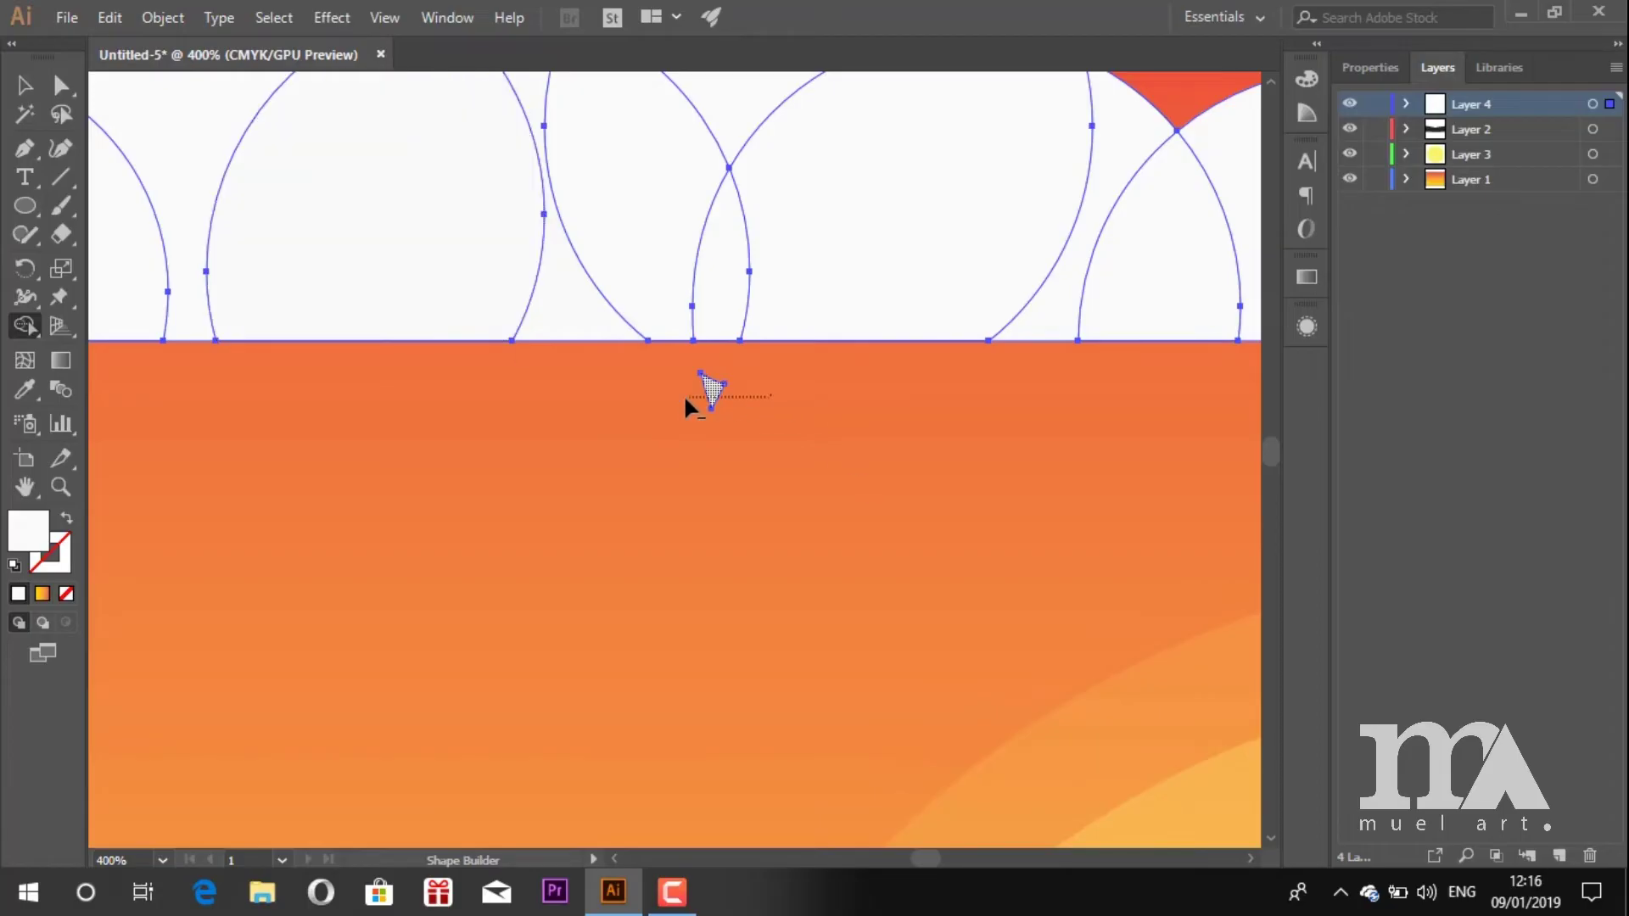
key(v)
click(603, 563)
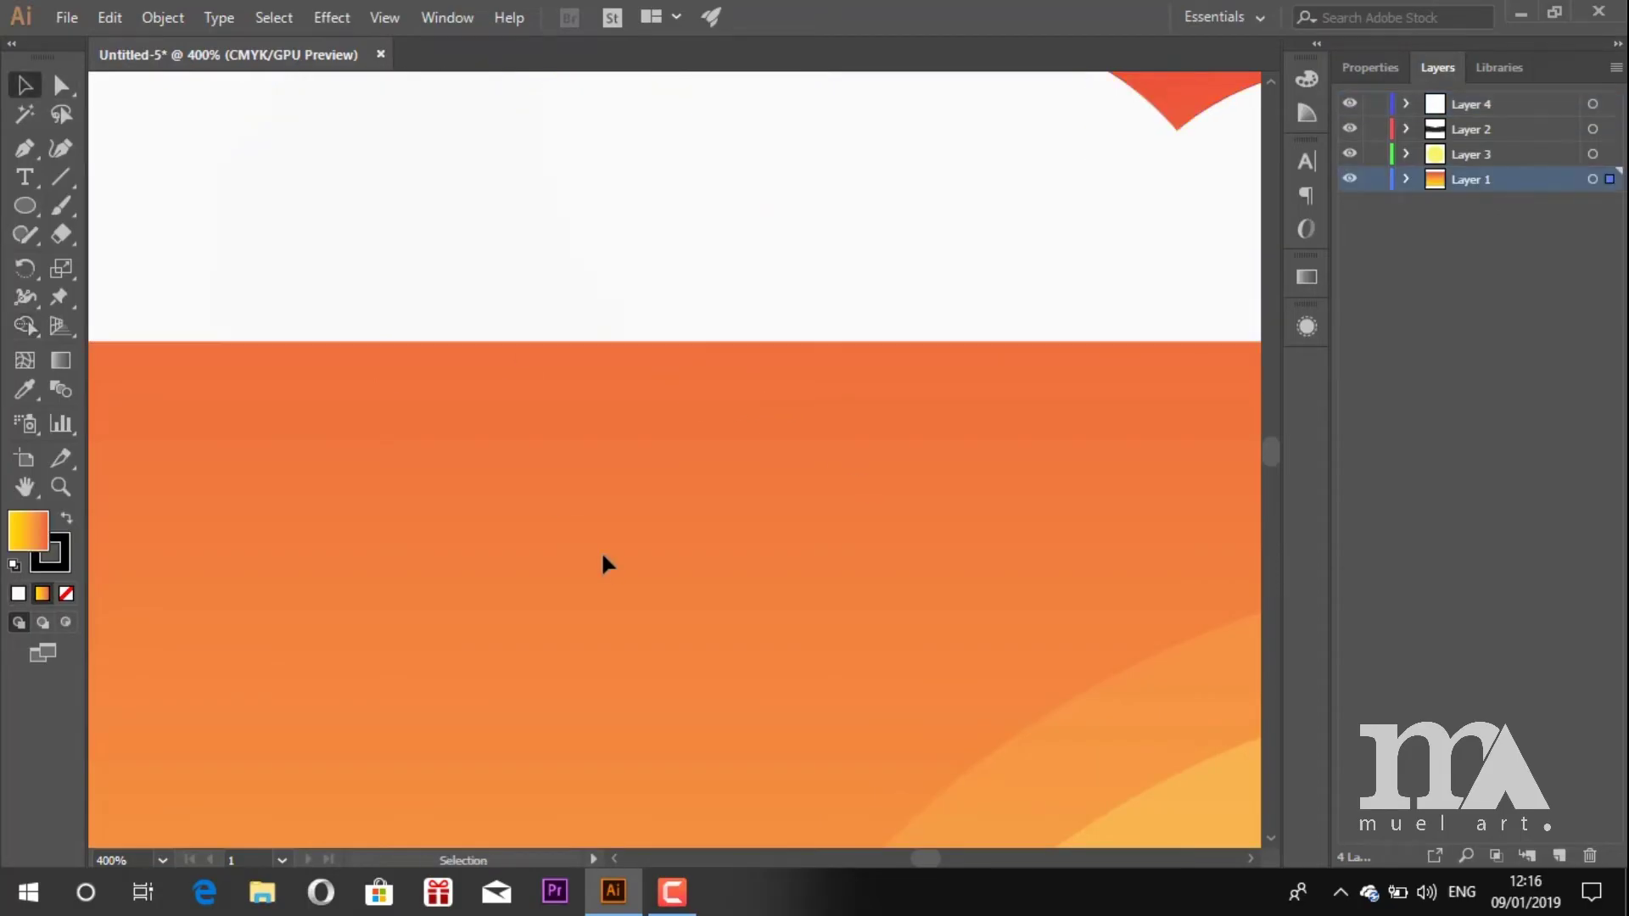
Select all six cloud pieces, scale them down together and group them.
scroll(605, 561, down, 3)
click(437, 458)
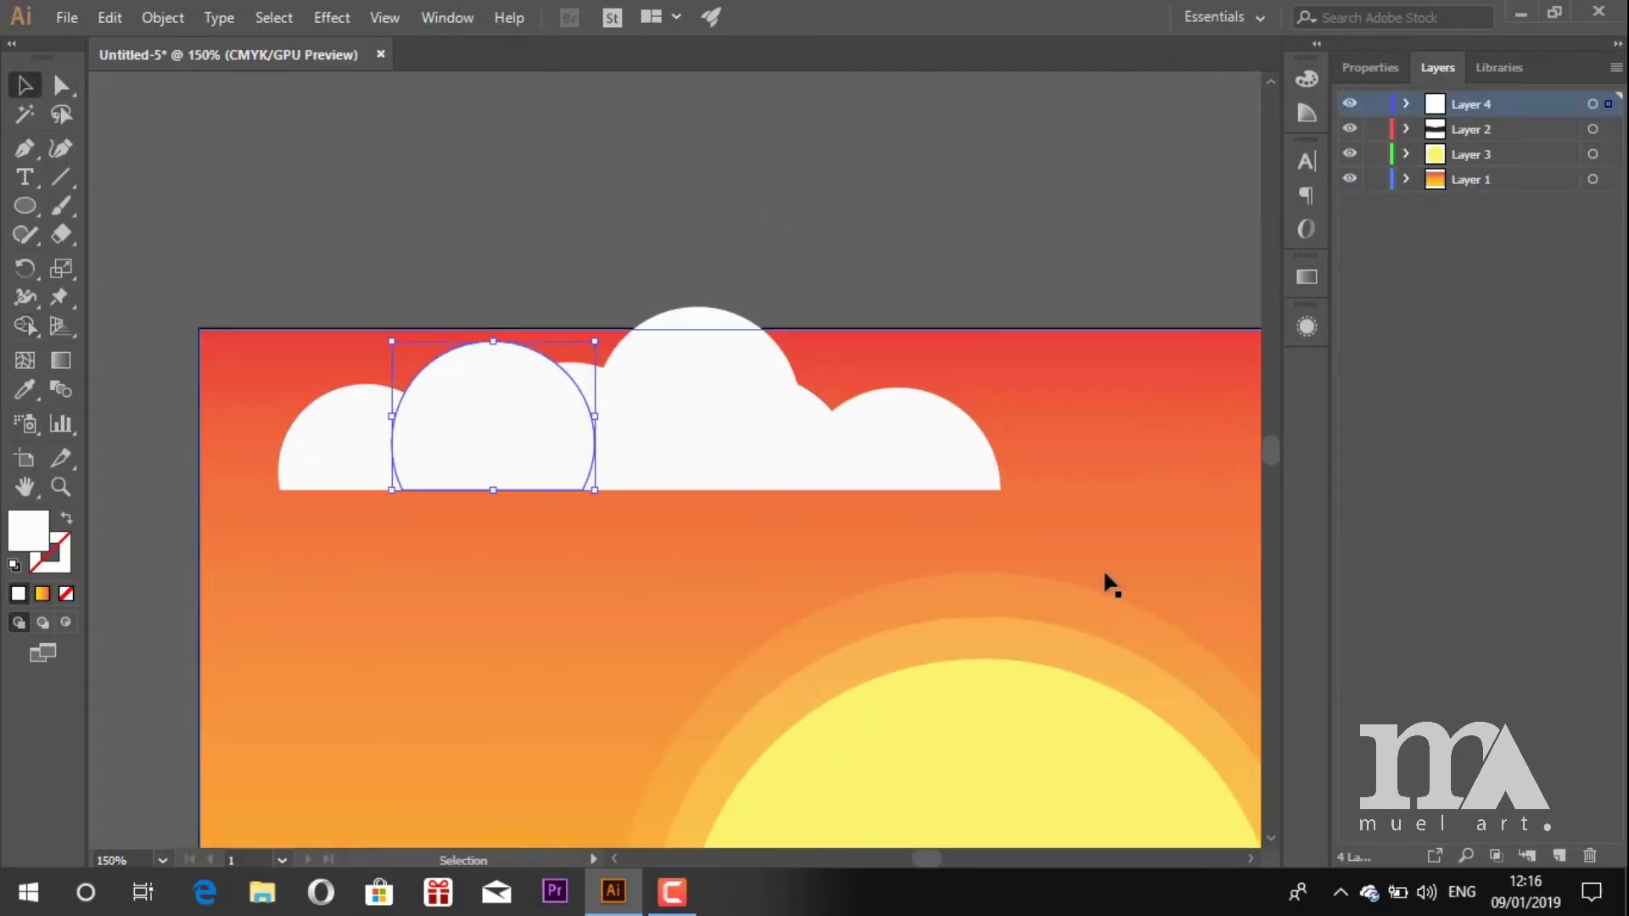
shift+click(755, 441)
shift+click(587, 394)
shift+click(704, 381)
shift+click(865, 461)
shift+click(385, 447)
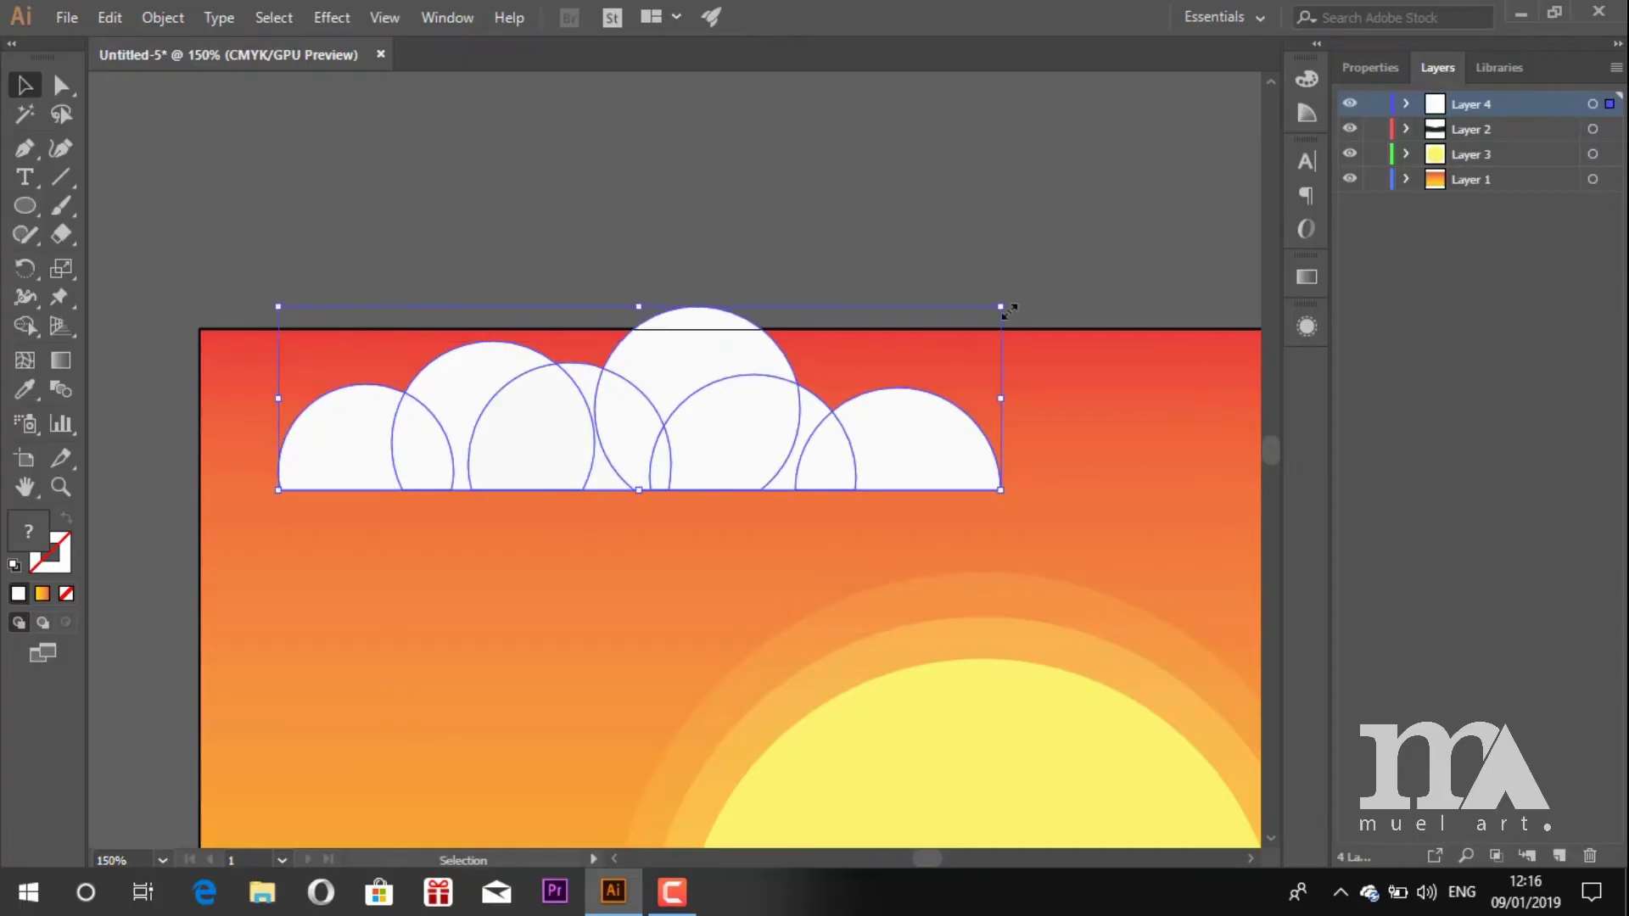
drag(1000, 305, 761, 368)
right_click(691, 467)
click(680, 537)
Flatten and widen the cloud group to about 115 by 23 mm and position it inside the artboard's upper left.
drag(520, 367, 527, 413)
drag(762, 450, 860, 450)
drag(568, 490, 568, 526)
scroll(721, 384, down, 3)
scroll(725, 401, up, 1)
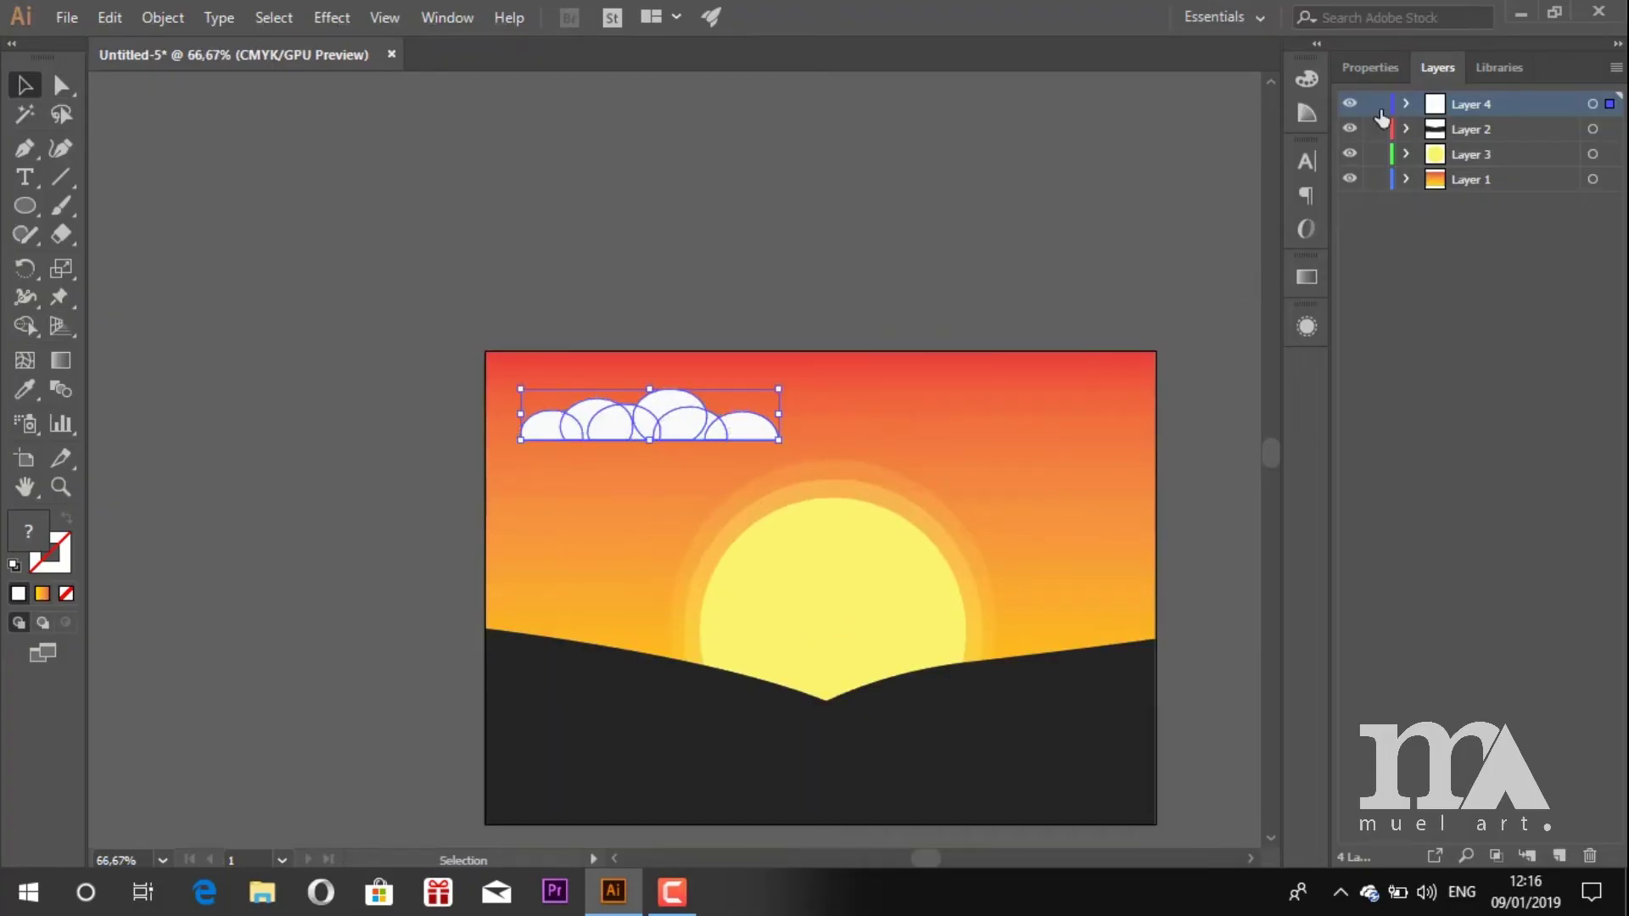
Set the cloud group's opacity to 40%.
click(1373, 71)
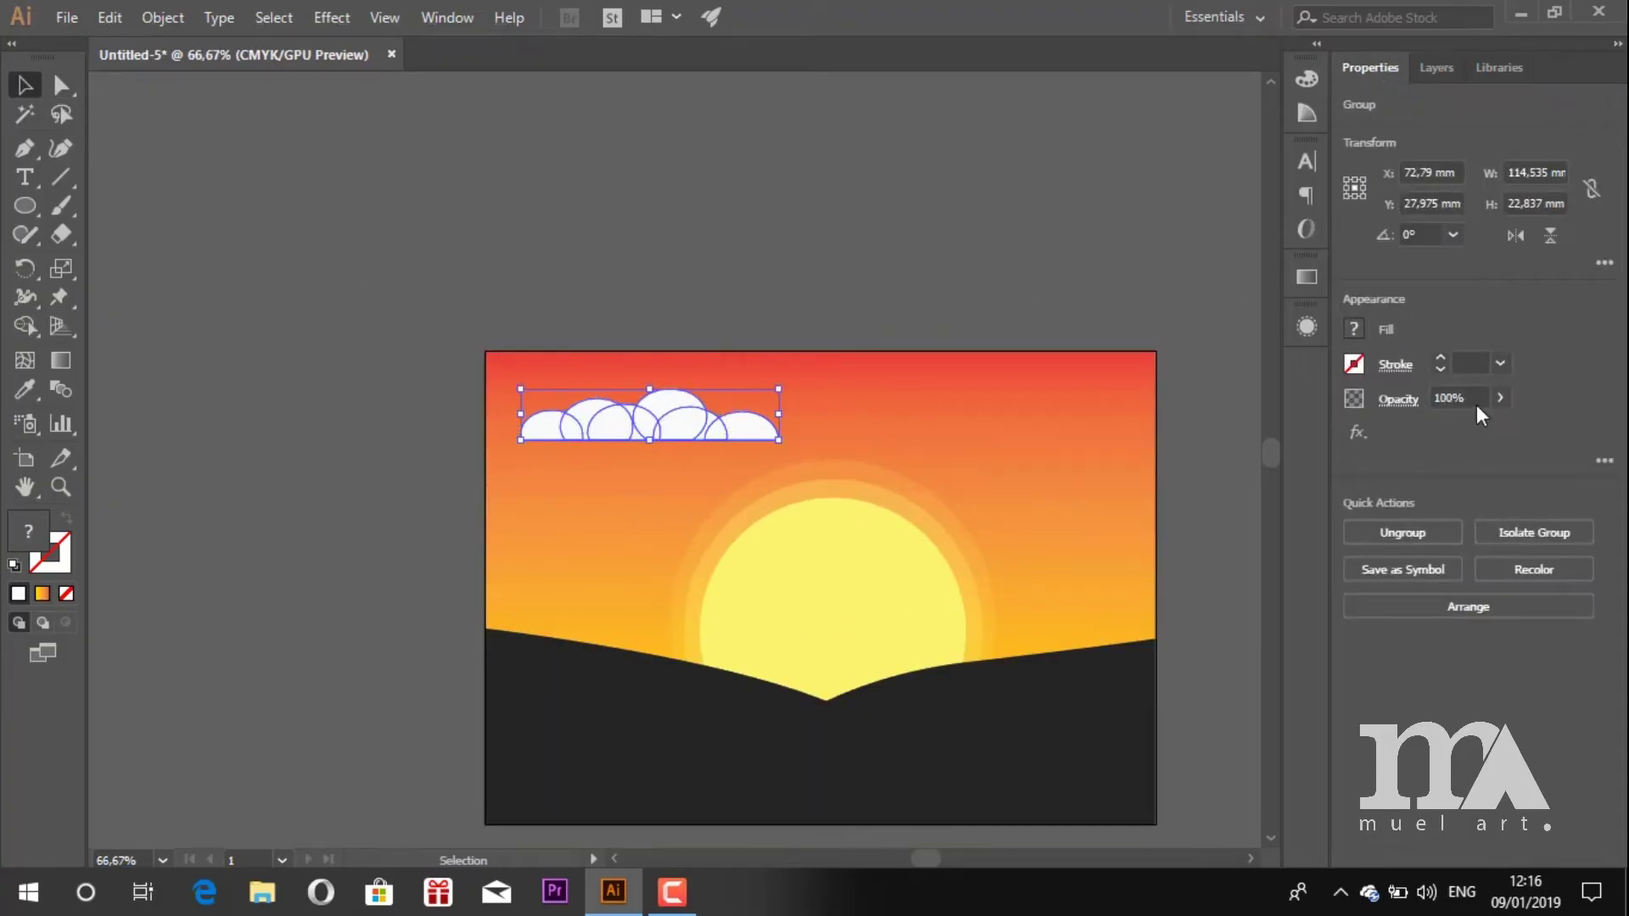
click(1474, 401)
text(40)
key(Return)
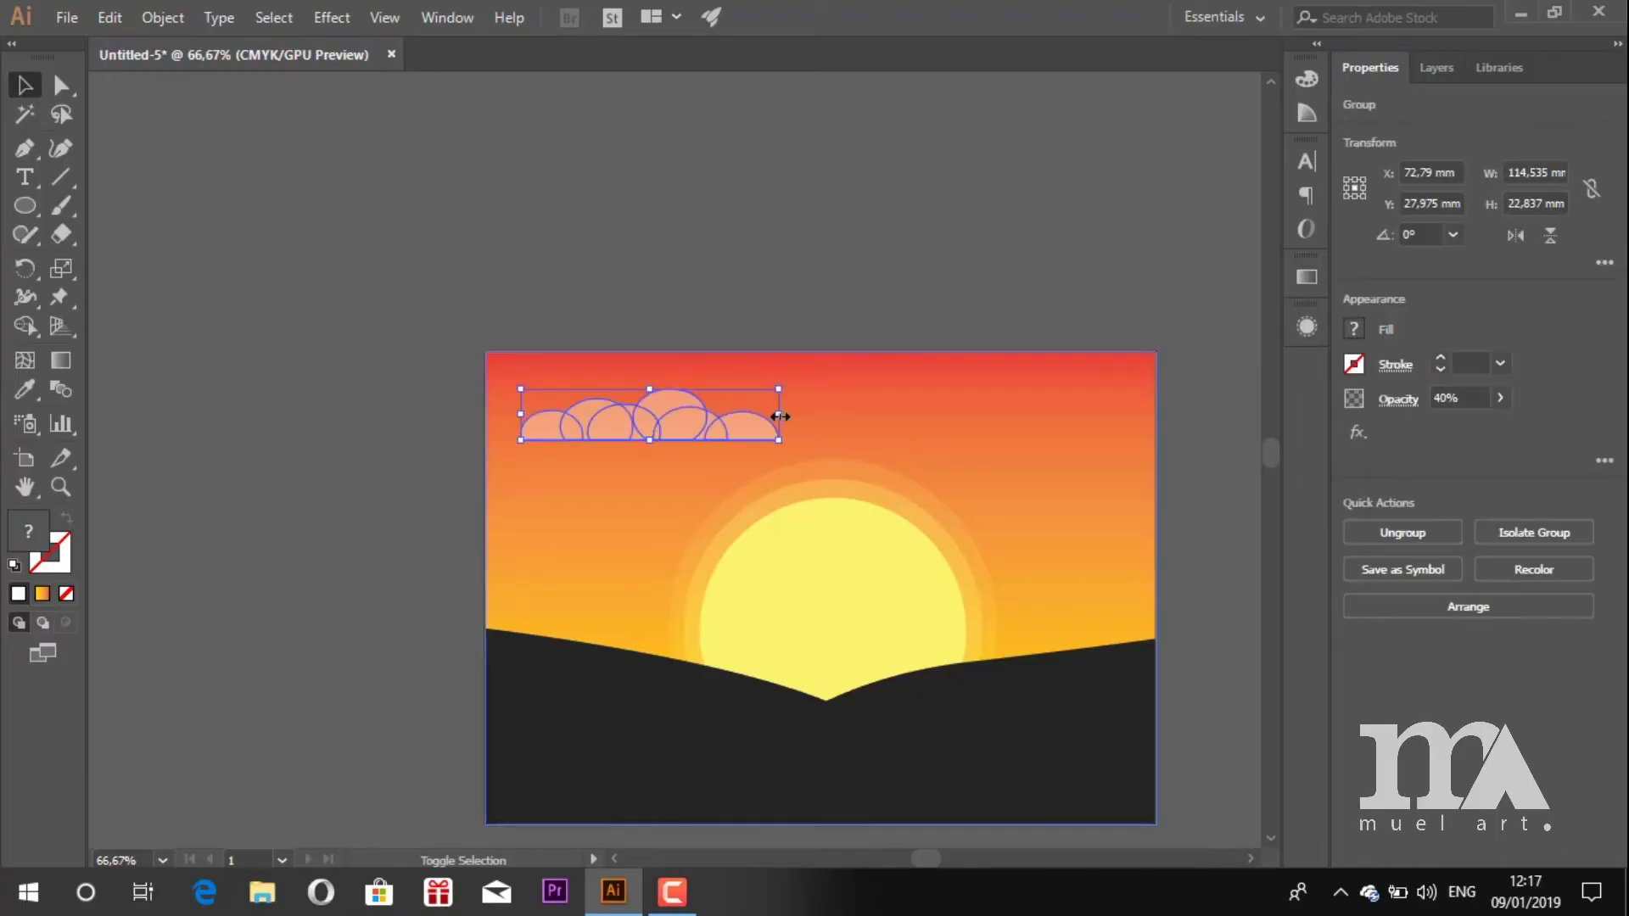
Narrow the cloud, place a copy on the right side of the sky, and lower and slightly enlarge the left cloud.
drag(780, 417, 706, 416)
mouse_move(637, 431)
mouse_down()
mouse_move(1075, 458)
mouse_move(648, 458)
mouse_up()
drag(717, 422, 748, 415)
Set the left cloud's opacity to 60% and deselect it.
click(1455, 398)
text(60)
click(1208, 412)
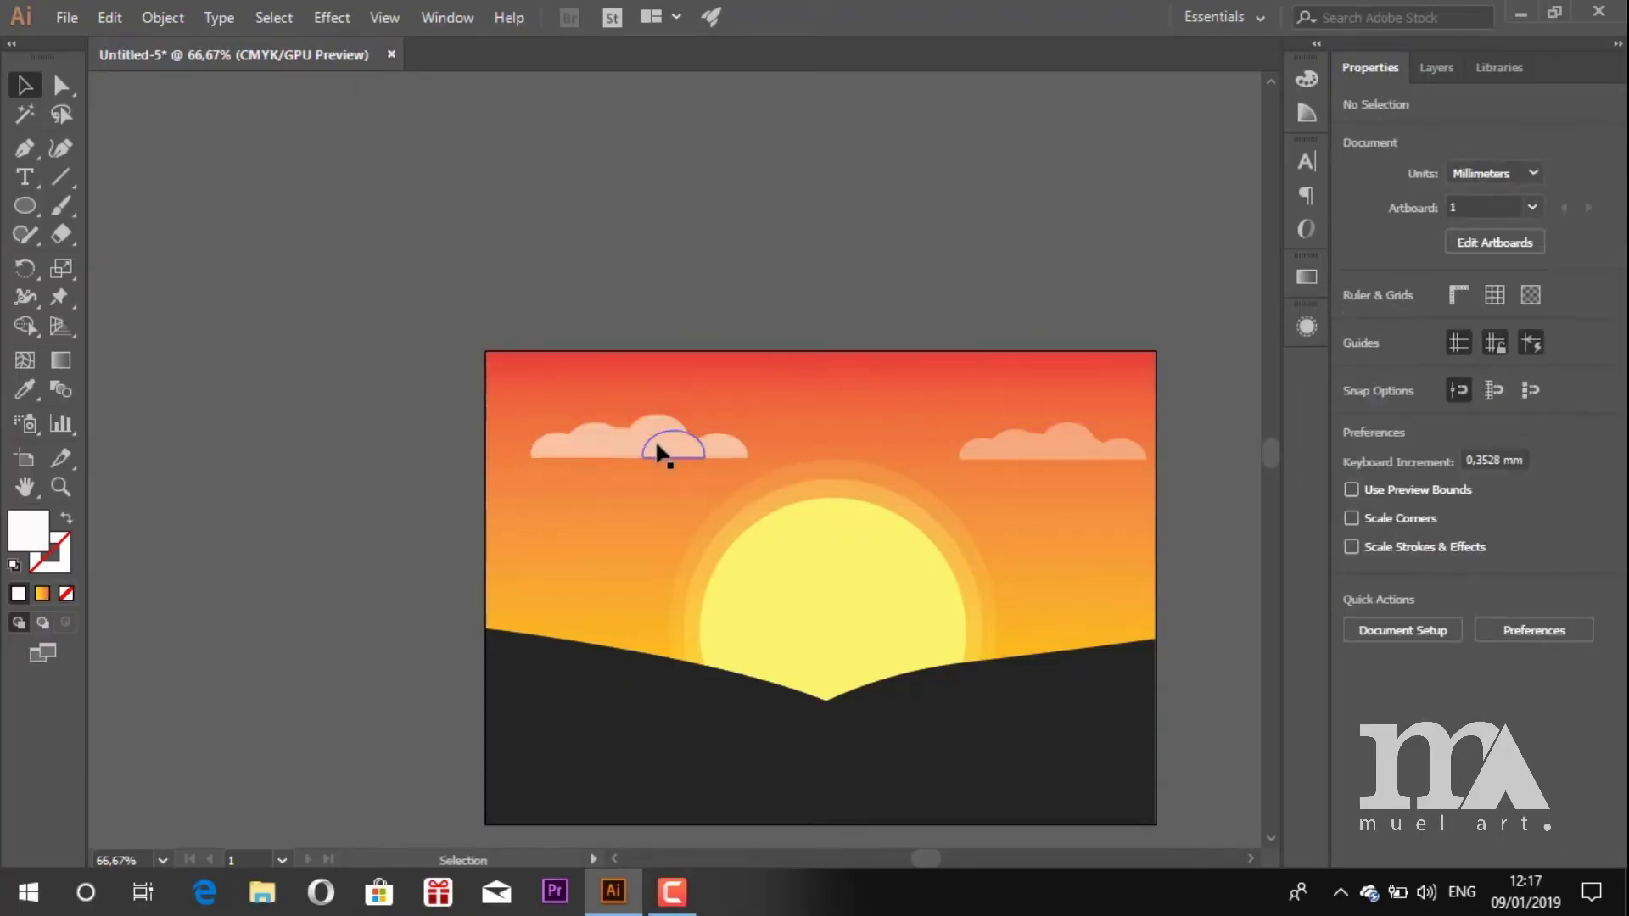
Add a smaller copy of the left cloud above and to its right, with the larger cloud lower near the artboard's left edge.
drag(657, 441, 792, 421)
drag(881, 392, 782, 413)
click(889, 332)
scroll(889, 333, down, 2)
scroll(923, 293, up, 2)
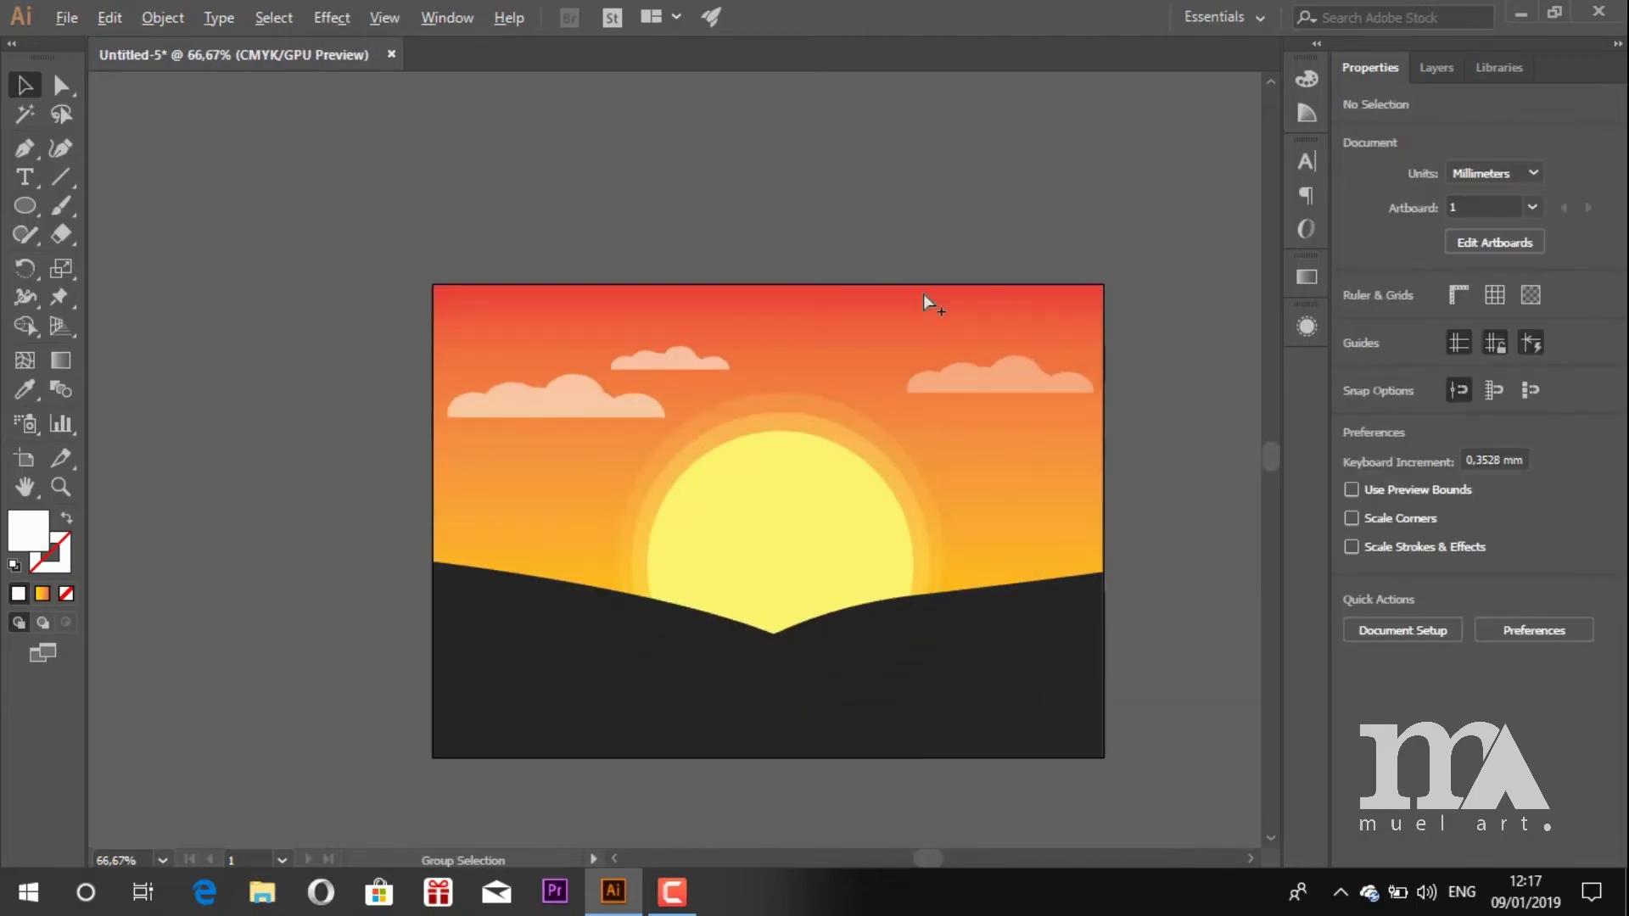
Add a new top layer and draw a half pine tree's vertical centre line and about 27 mm wide base with the Pen tool.
key(ctrl+1)
click(1436, 67)
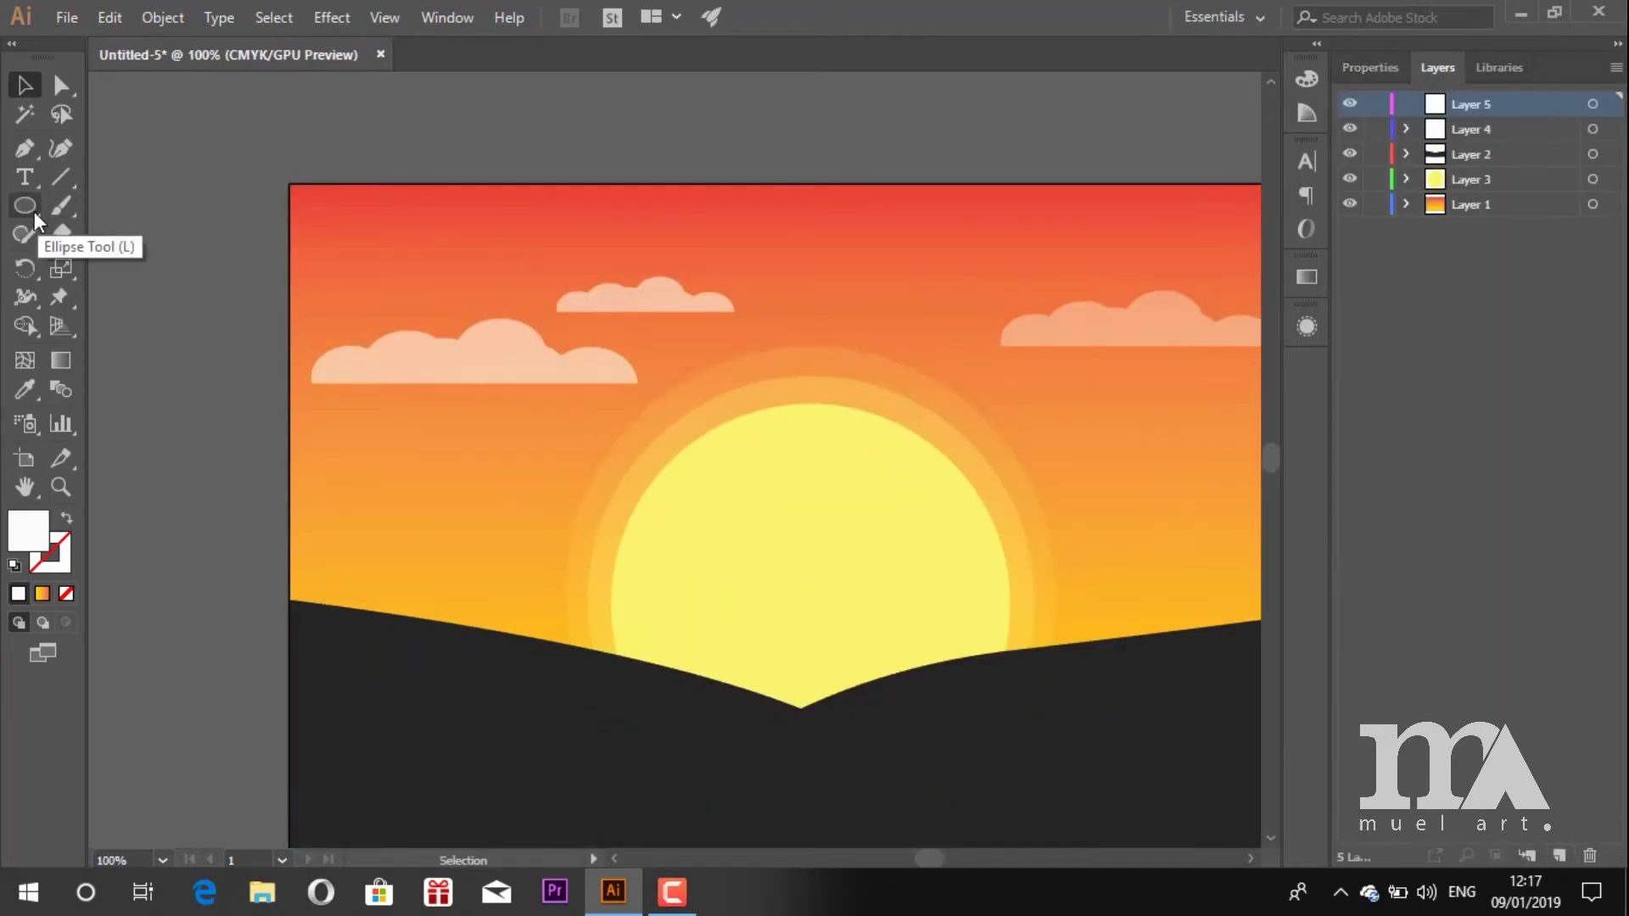
key(p)
scroll(447, 592, up, 1)
click(509, 348)
click(509, 582)
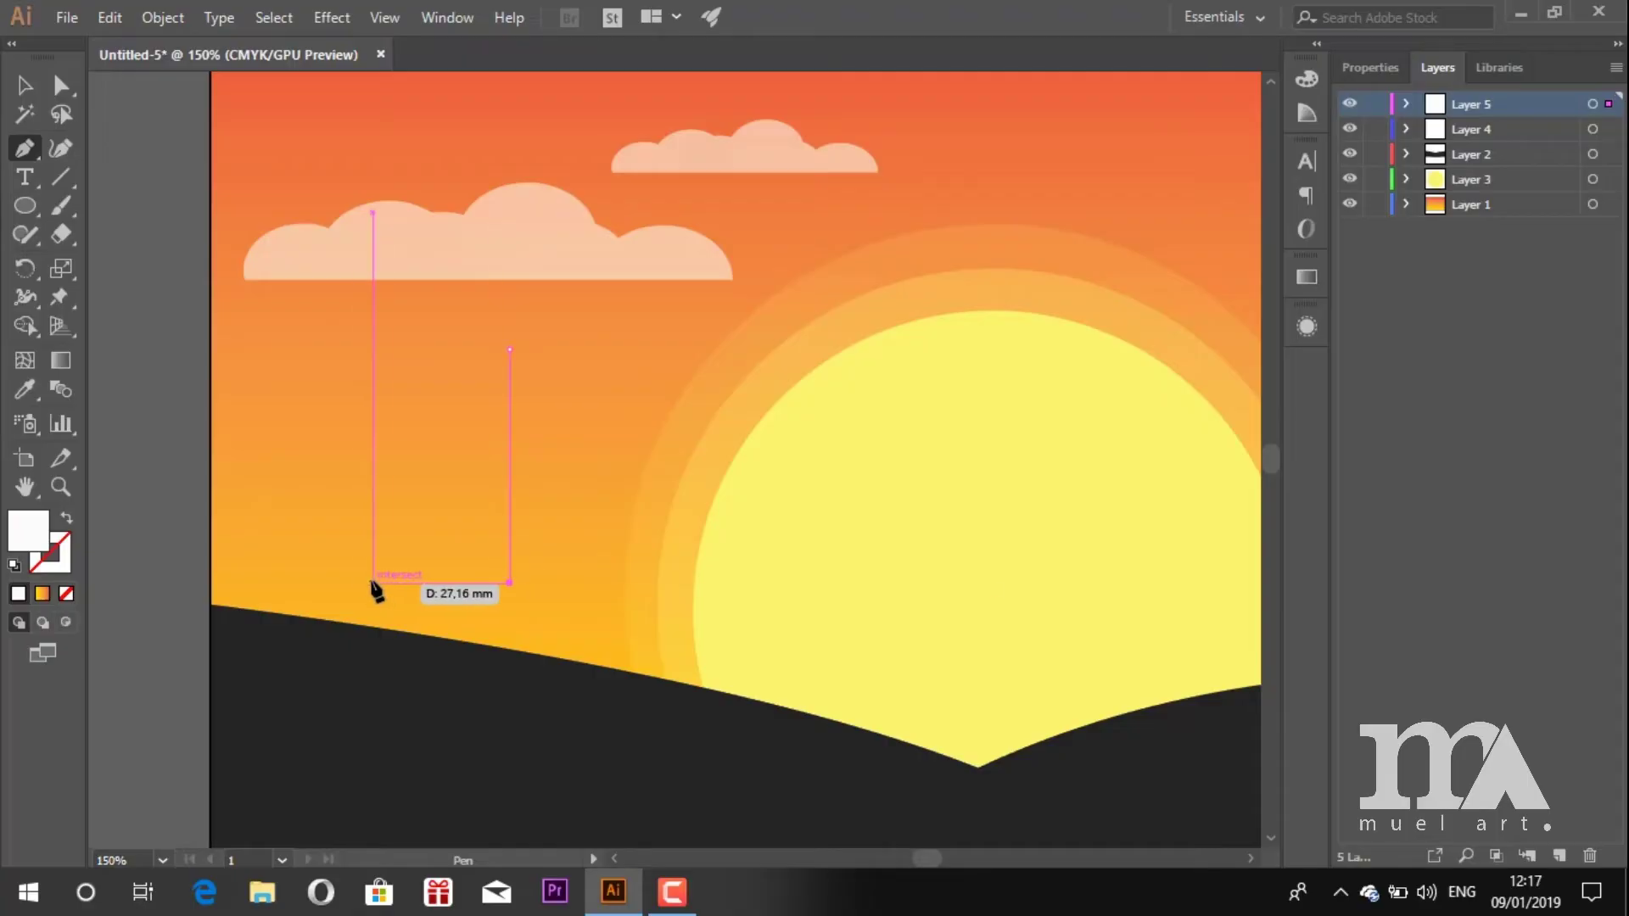
click(373, 582)
Draw the half pine's jagged left edge with five branch tiers using the Pen tool, ending in a peak above the centre line.
click(424, 529)
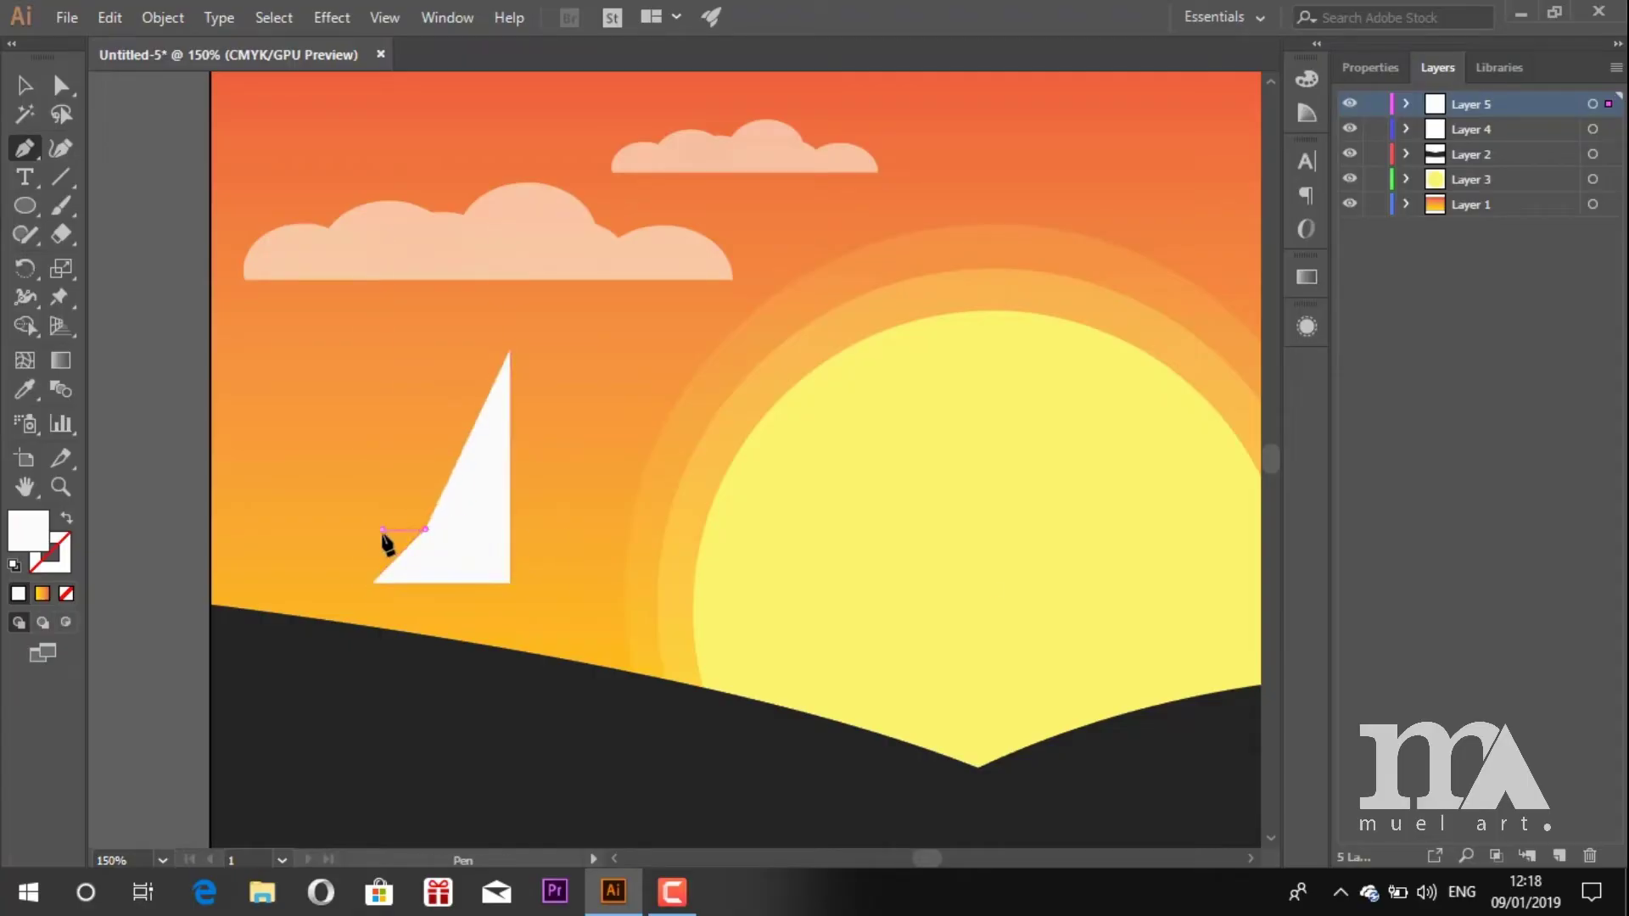
click(406, 465)
click(441, 466)
click(423, 410)
click(466, 410)
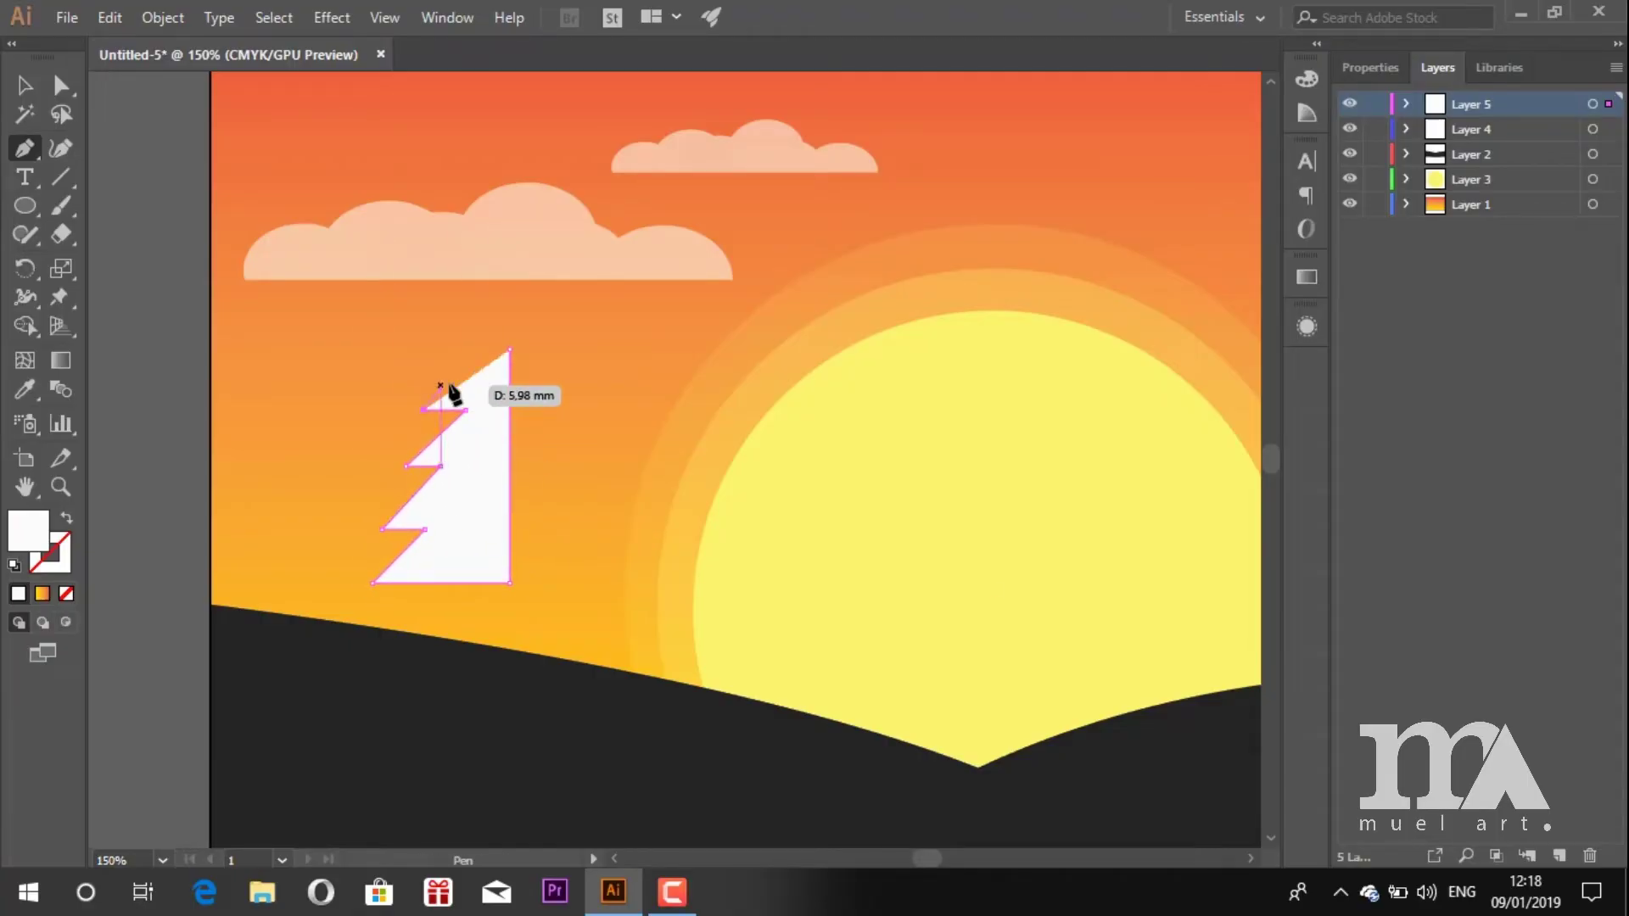
click(459, 367)
click(490, 367)
click(509, 300)
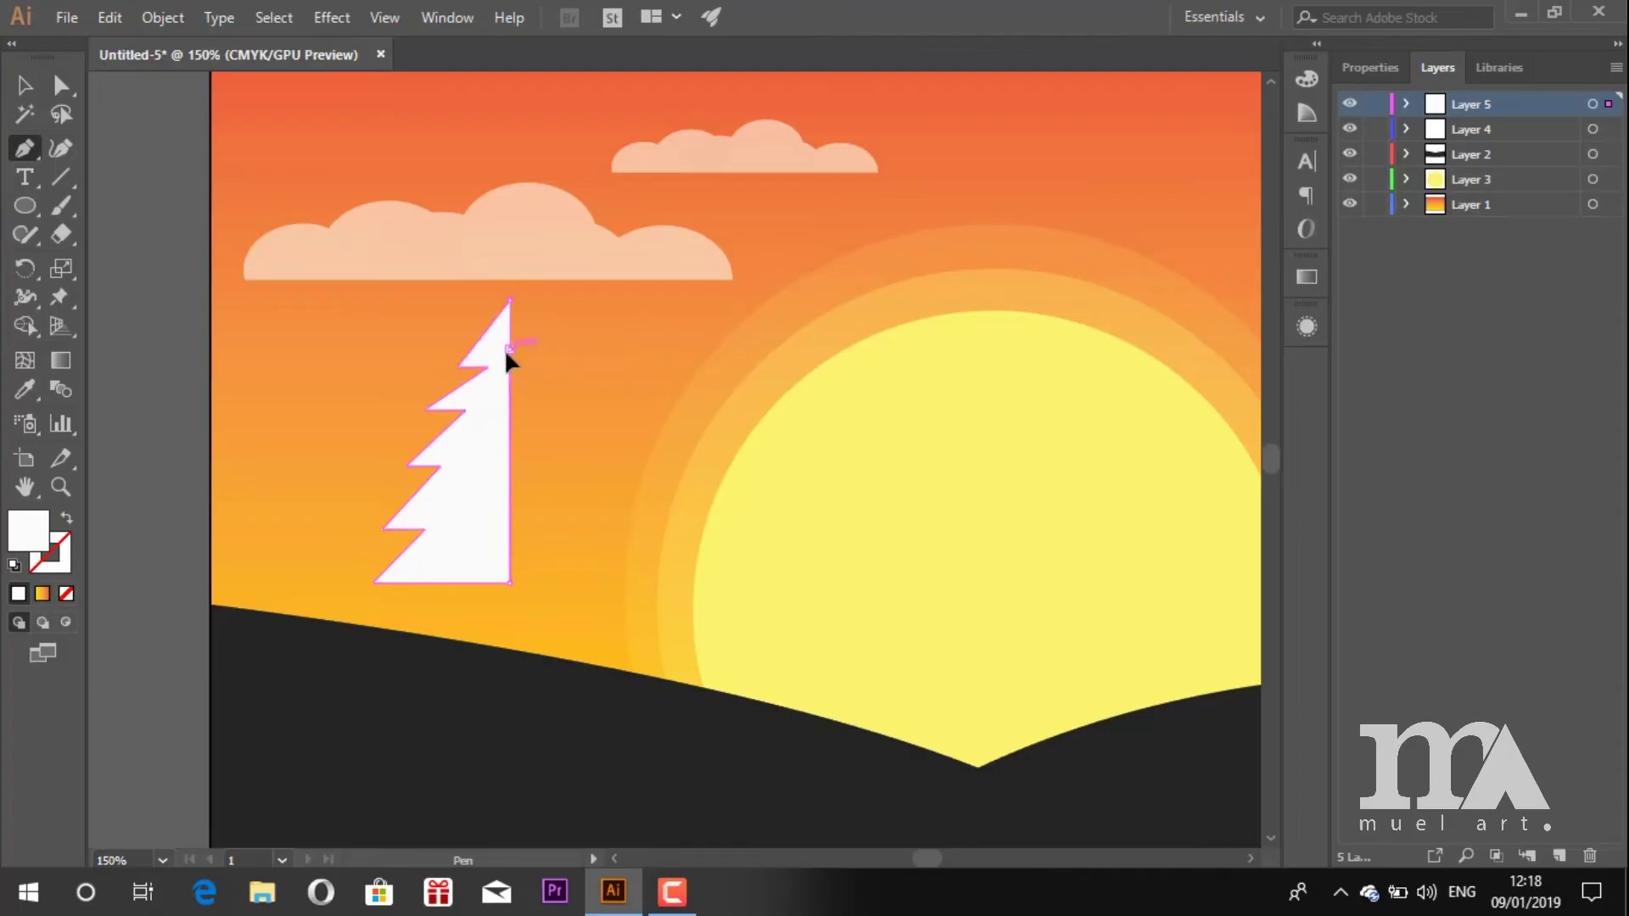
Fill the half tree with the dark colour sampled from the hill.
key(v)
click(24, 392)
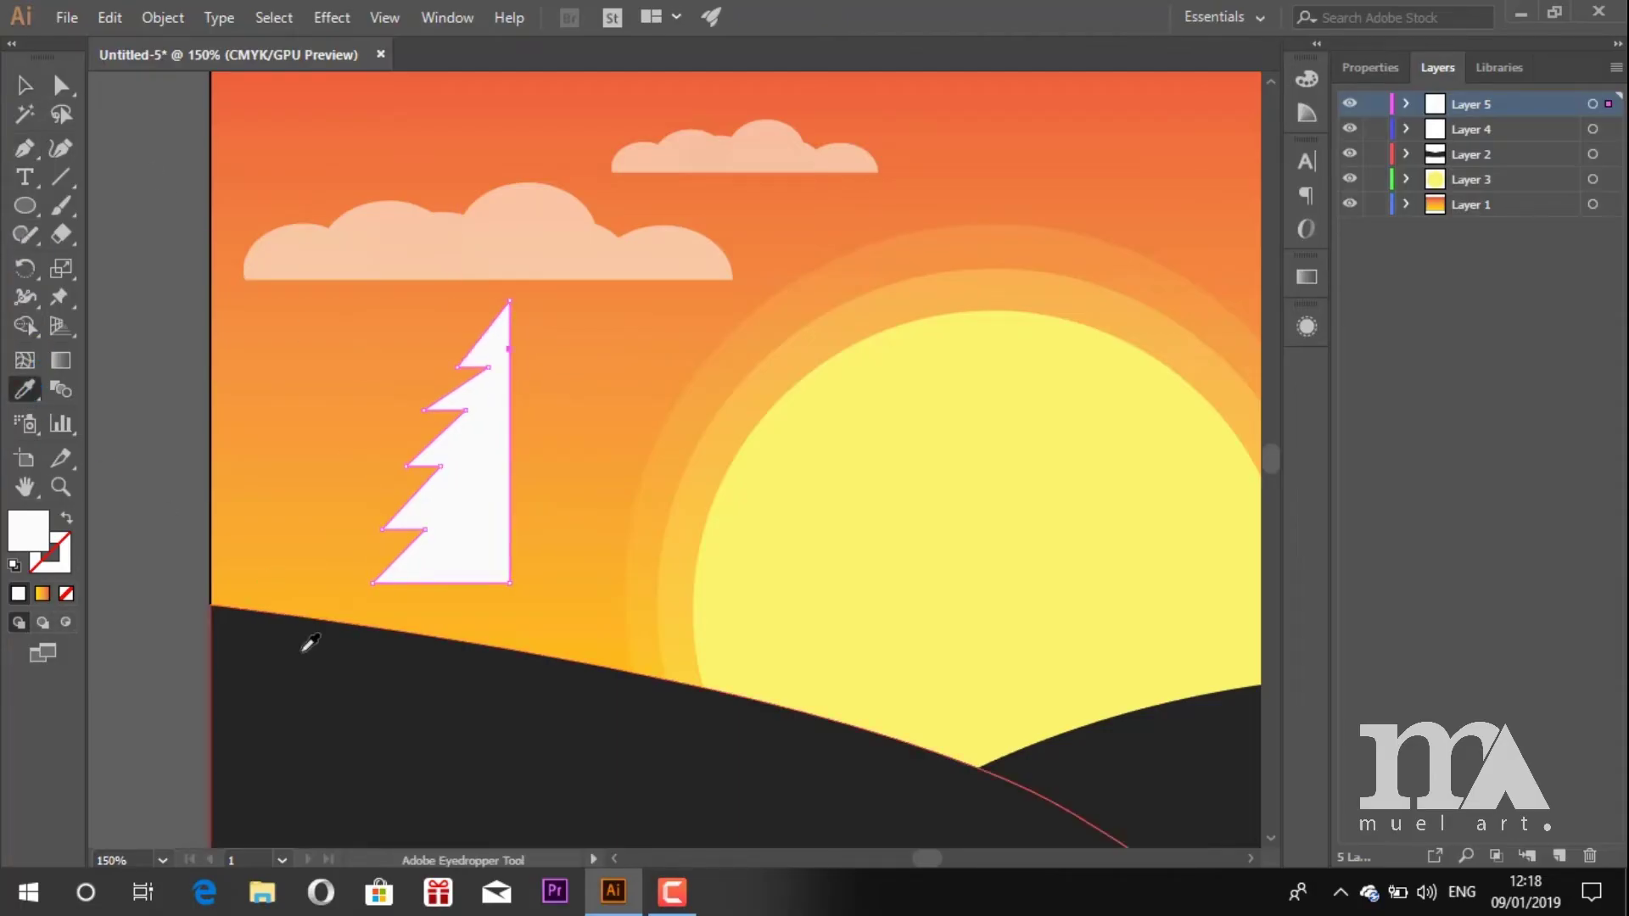
click(316, 665)
click(26, 85)
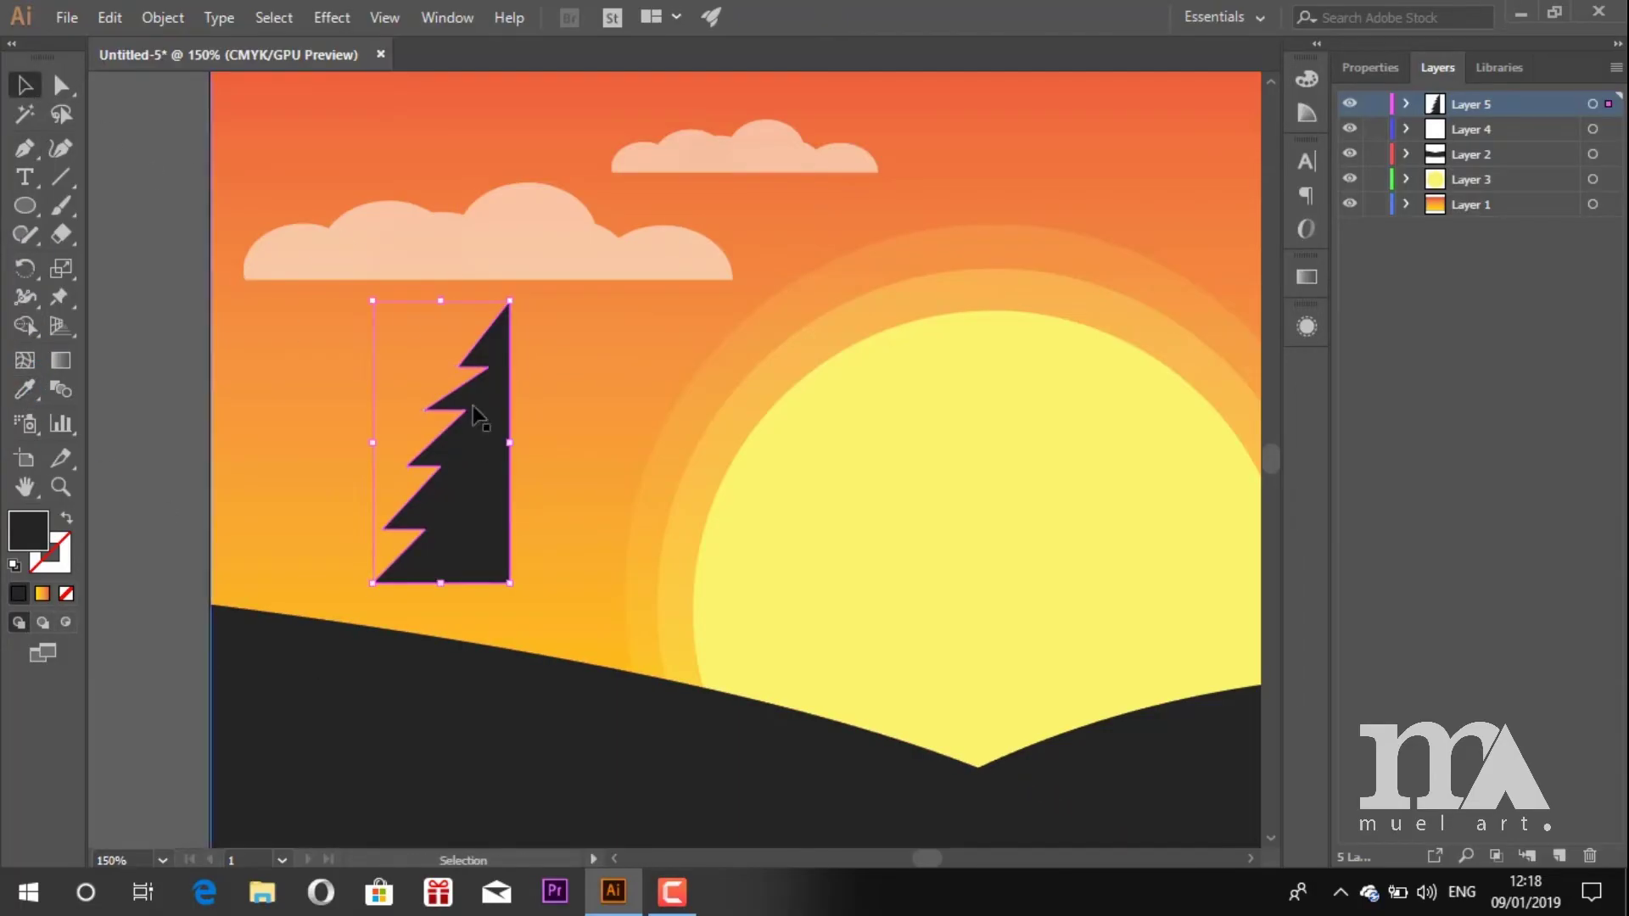
Reflect a copy of the half tree across the vertical axis and place it against the straight edge to complete the pine.
click(163, 17)
mouse_move(334, 19)
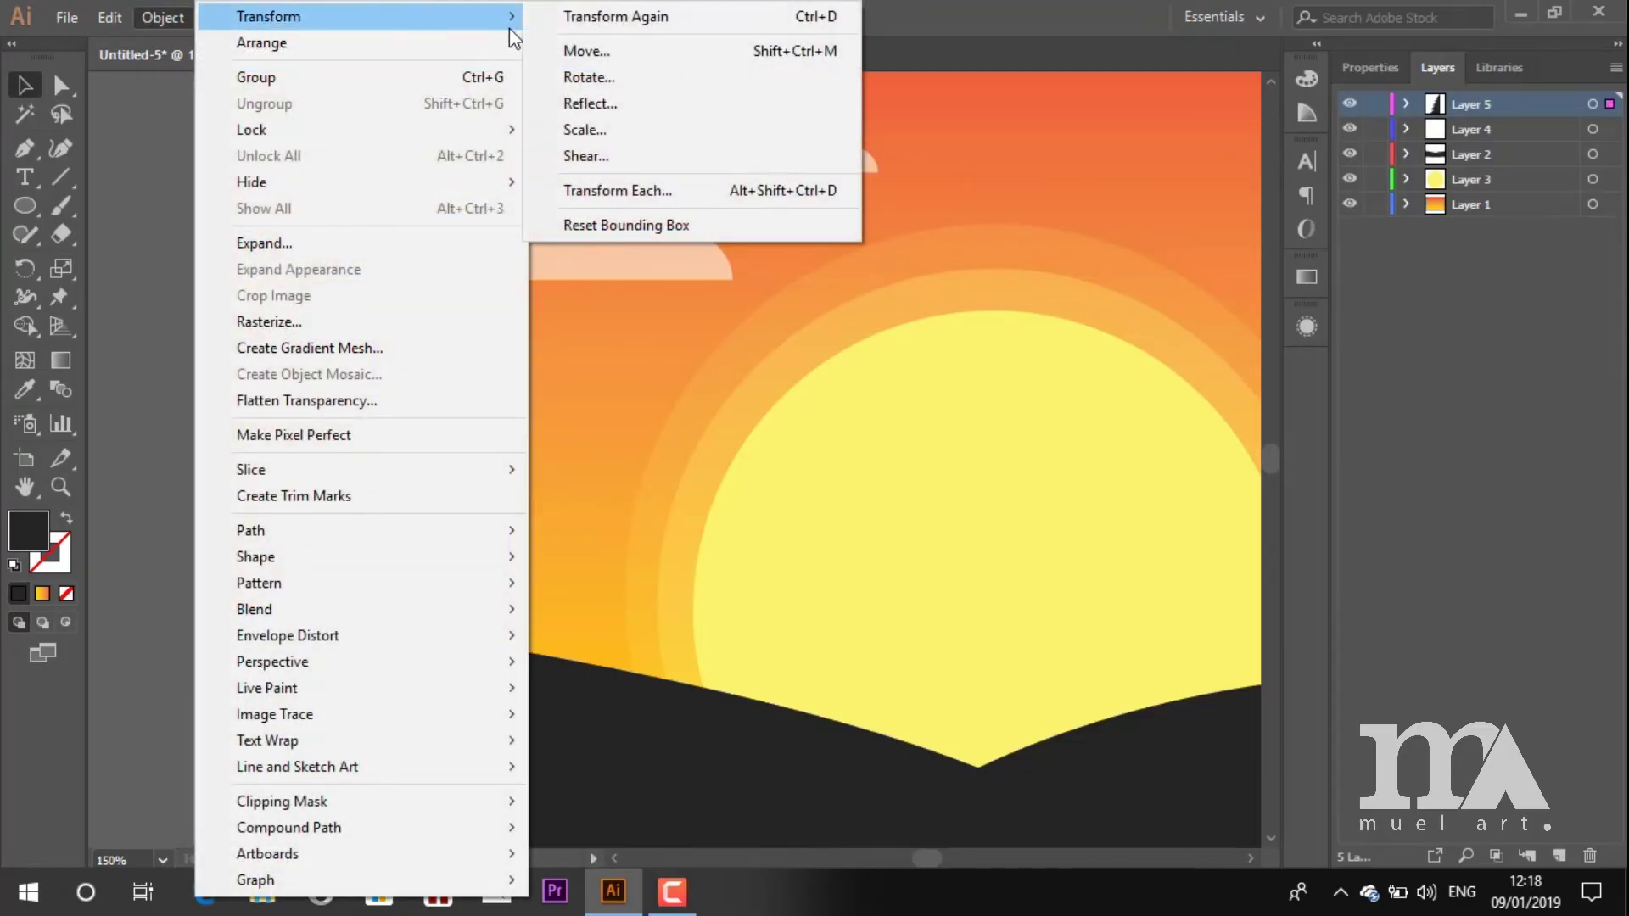
click(603, 108)
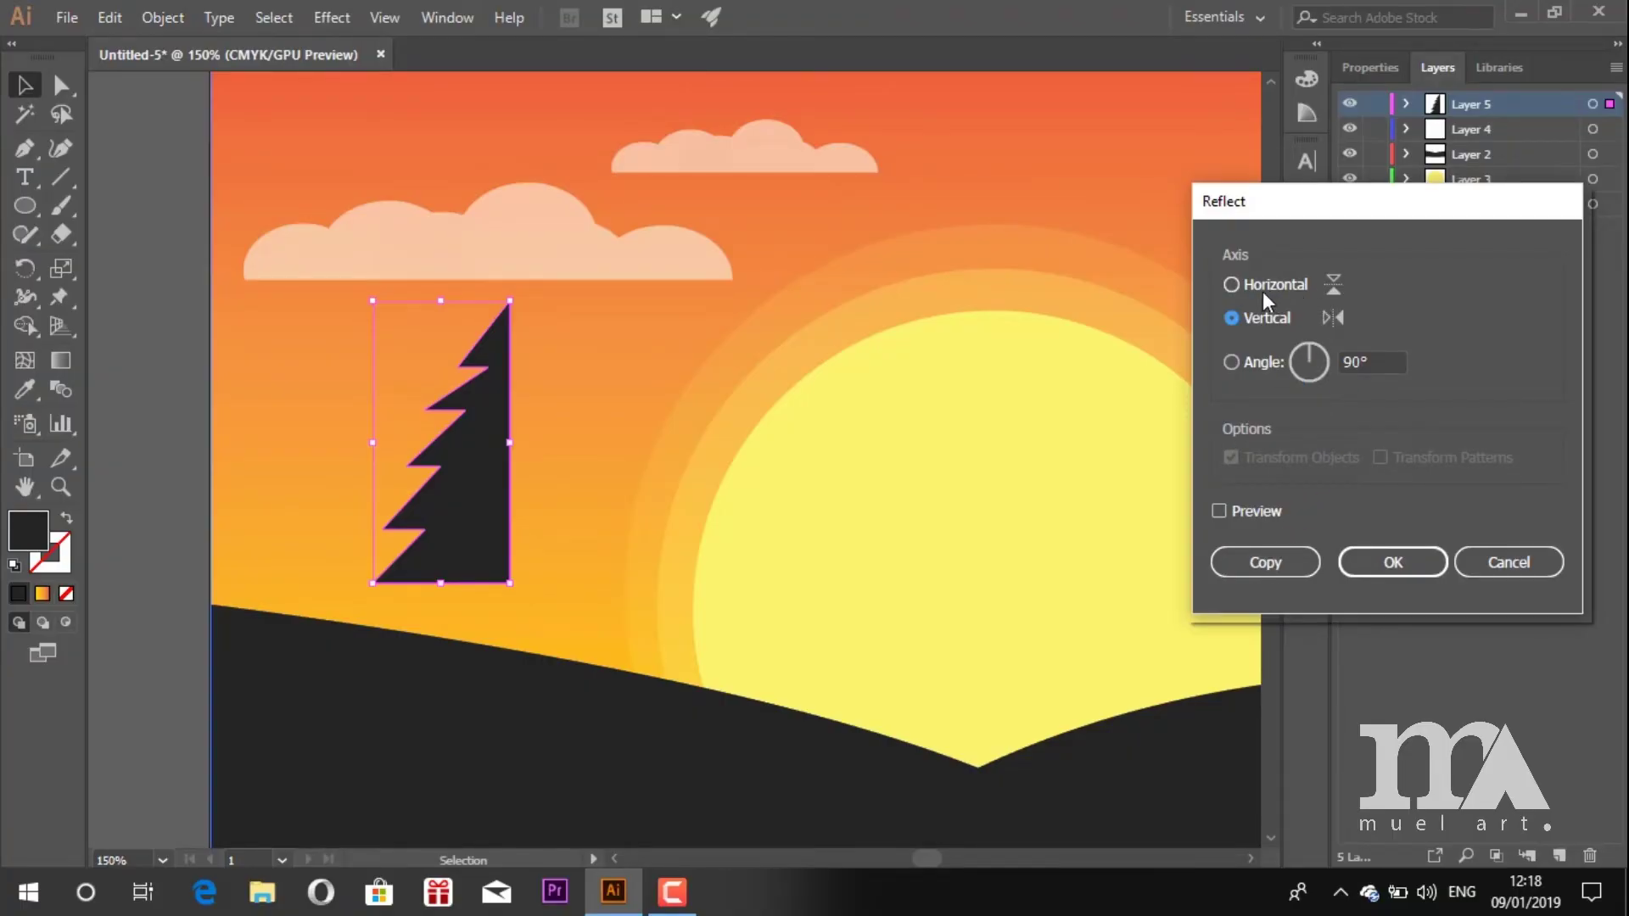
click(1277, 565)
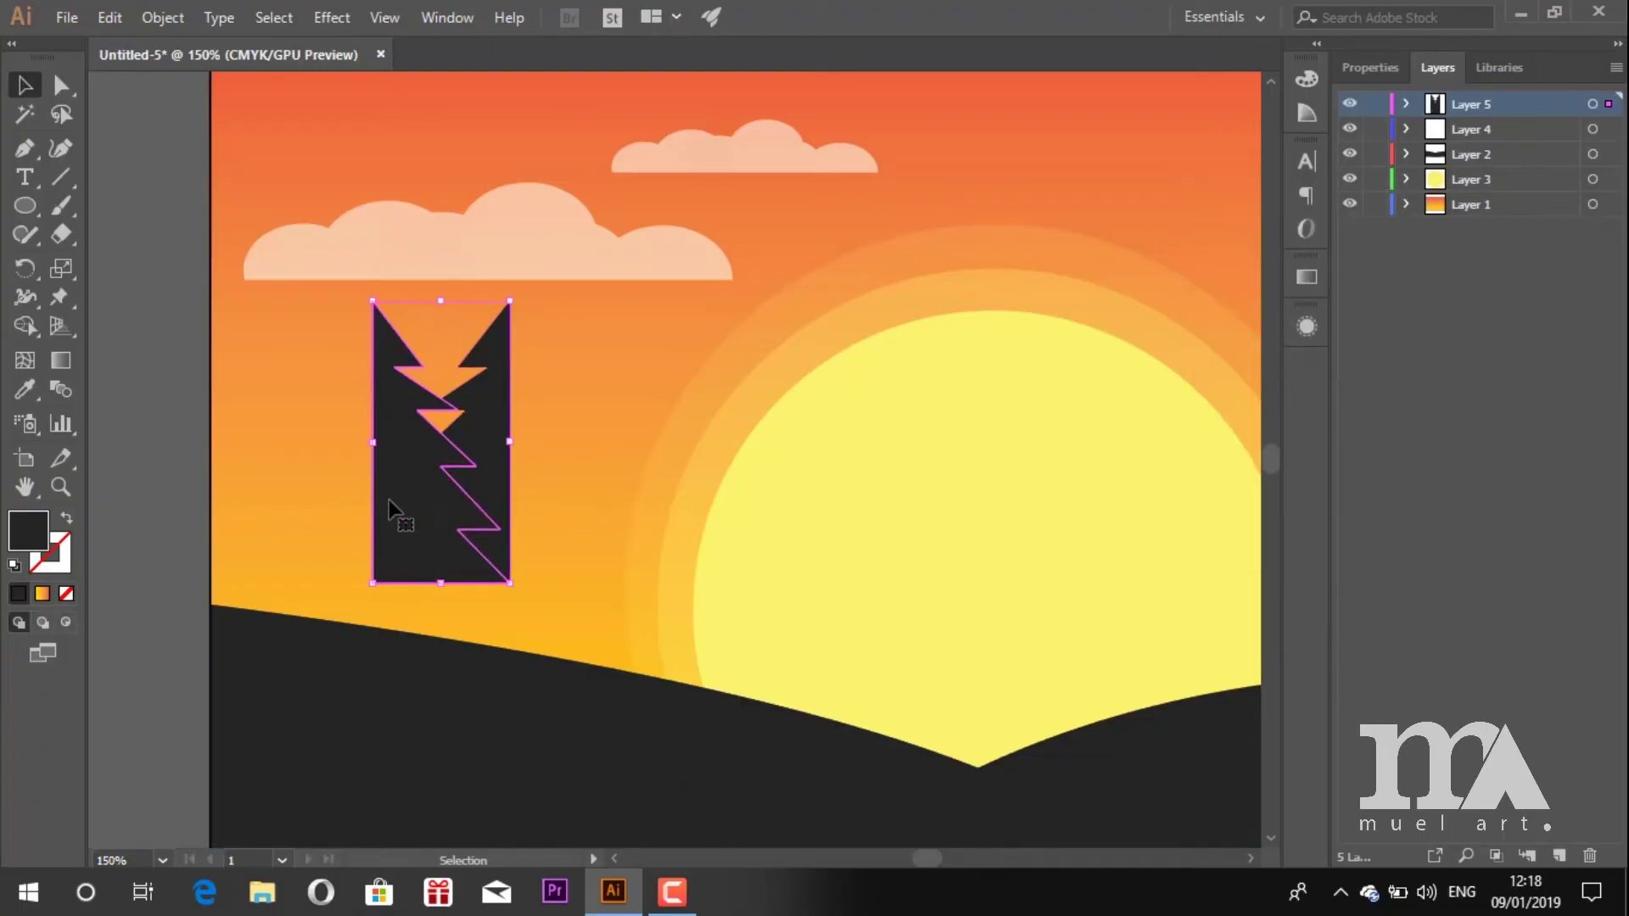
drag(389, 500, 525, 499)
Select both pine halves and group them.
shift+click(475, 369)
scroll(459, 345, up, 2)
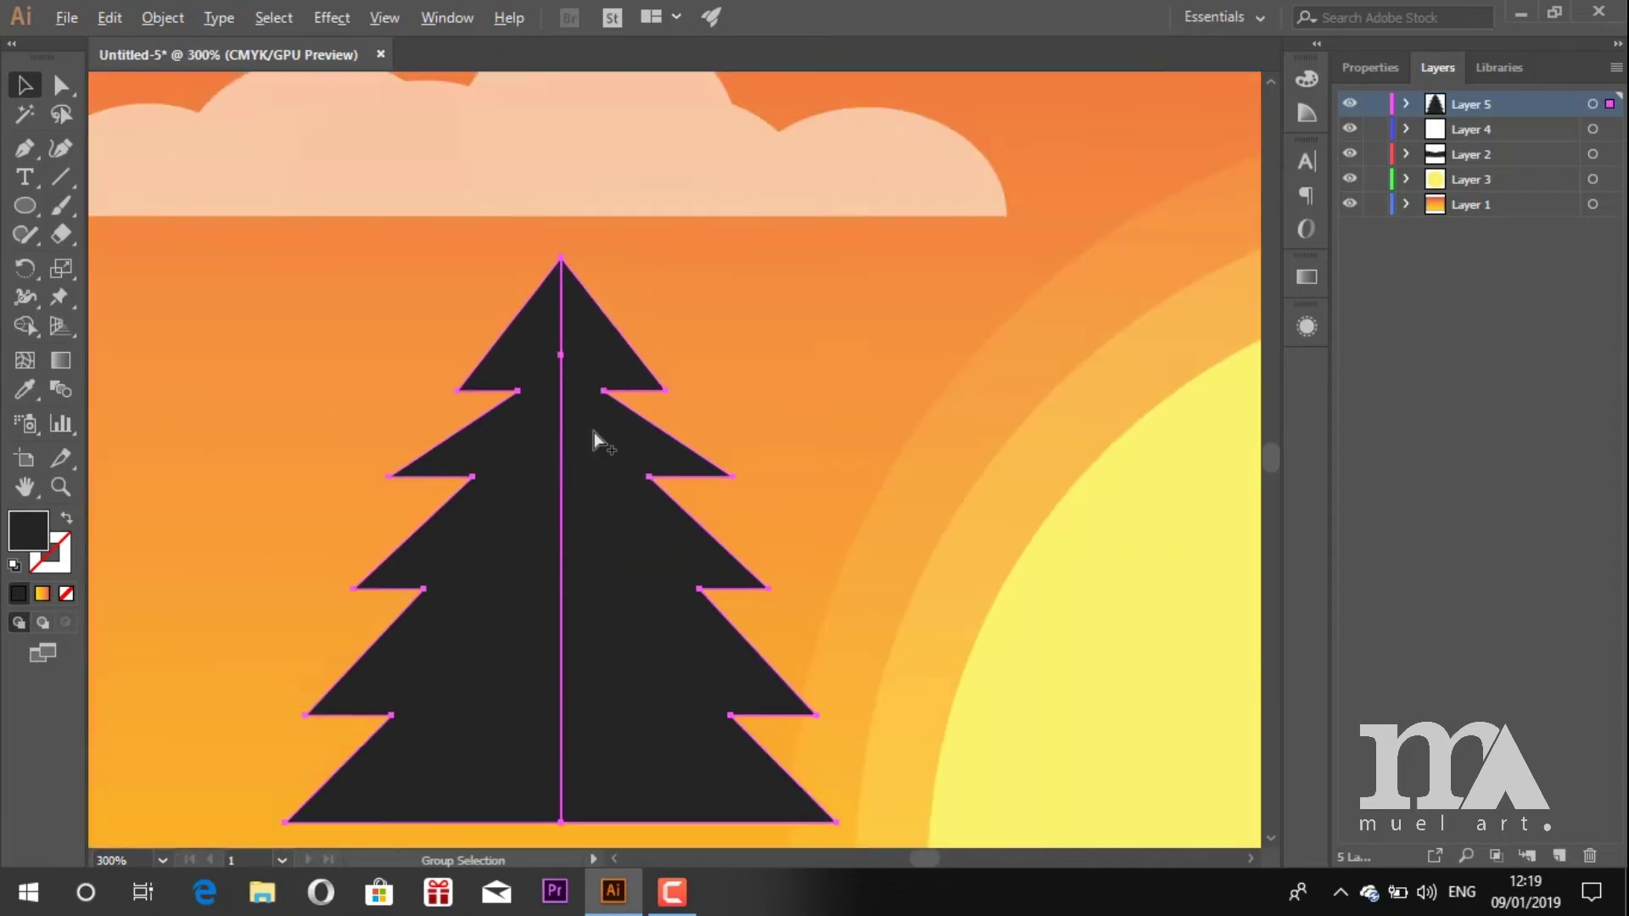
scroll(594, 435, down, 1)
right_click(546, 551)
click(612, 229)
Narrow the pine and stand it on the left hill, with a copy on the right hill near the artboard's edge.
scroll(592, 527, down, 2)
drag(755, 506, 545, 589)
scroll(315, 382, down, 2)
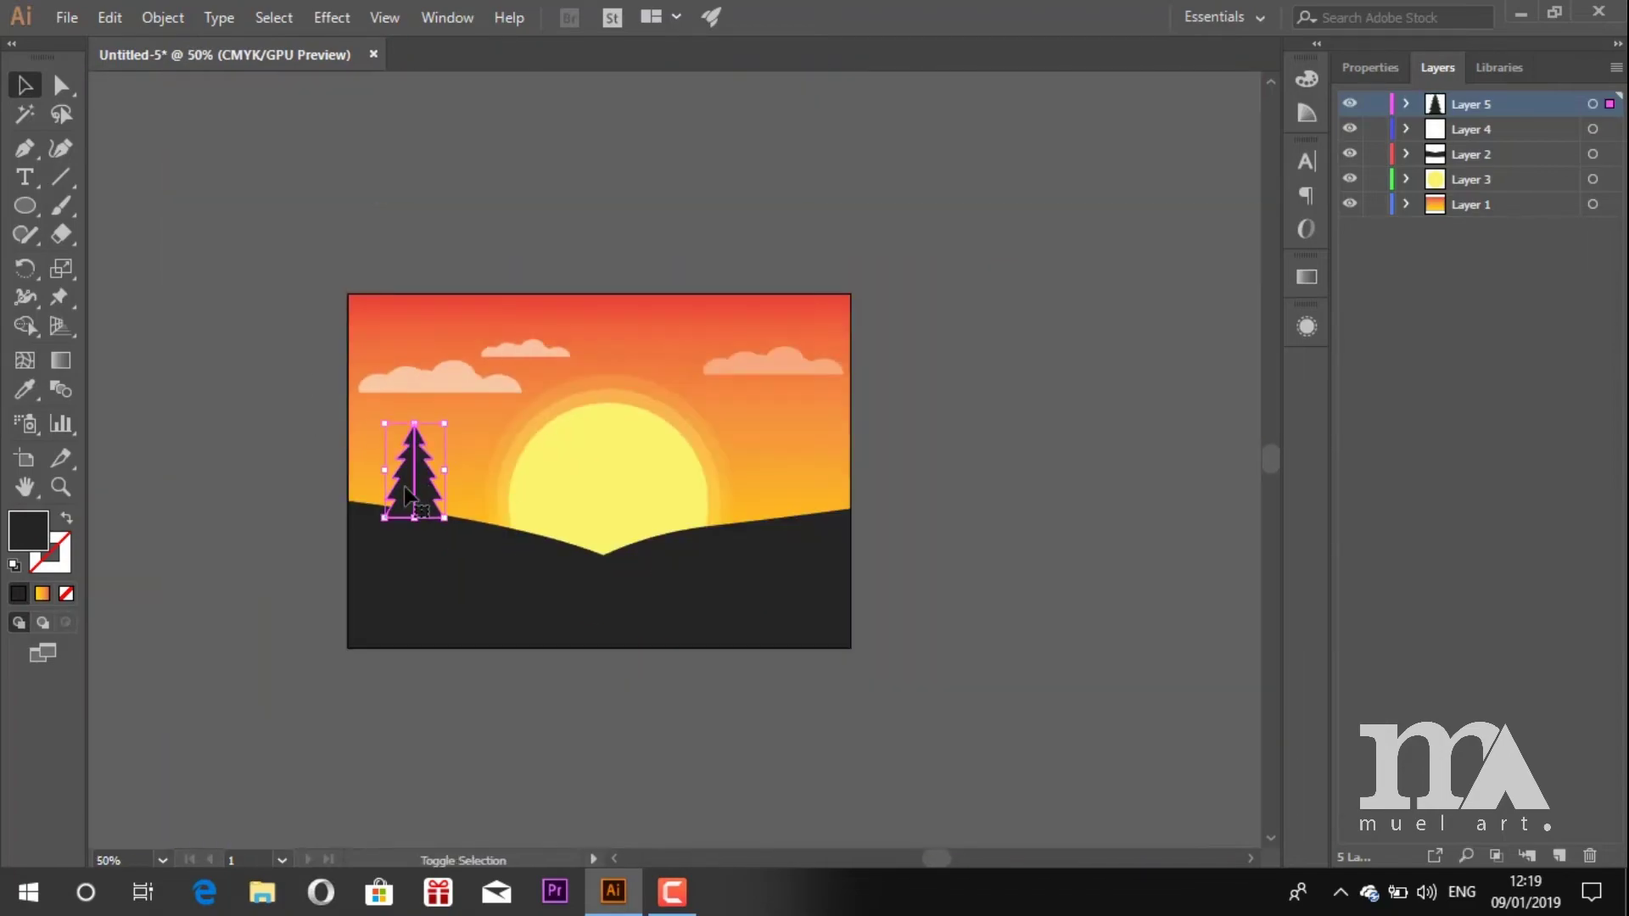
drag(405, 487, 787, 505)
Place a smaller copy of the pine on the left hill's slope in front of the sun.
drag(787, 501, 561, 520)
drag(592, 455, 570, 491)
scroll(564, 548, up, 3)
drag(469, 552, 485, 526)
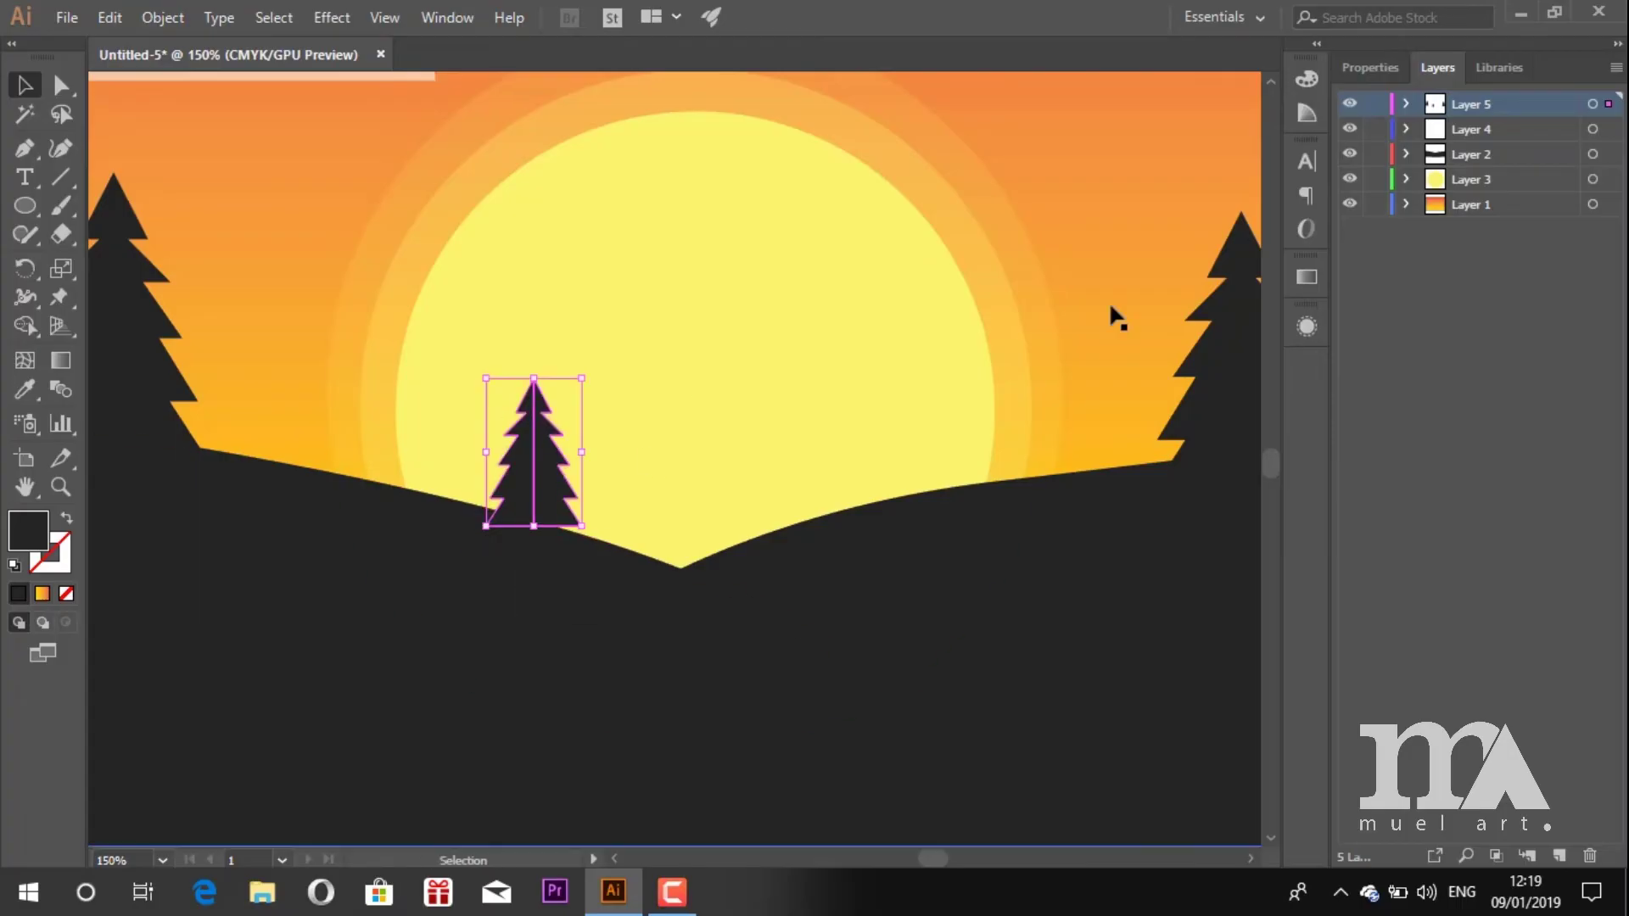
Add a medium-sized pine copy between the large and small trees on the left hill and deselect it.
scroll(710, 378, down, 2)
scroll(622, 439, up, 3)
drag(669, 425, 451, 382)
drag(371, 211, 336, 151)
scroll(504, 429, down, 3)
key(ctrl+shift+a)
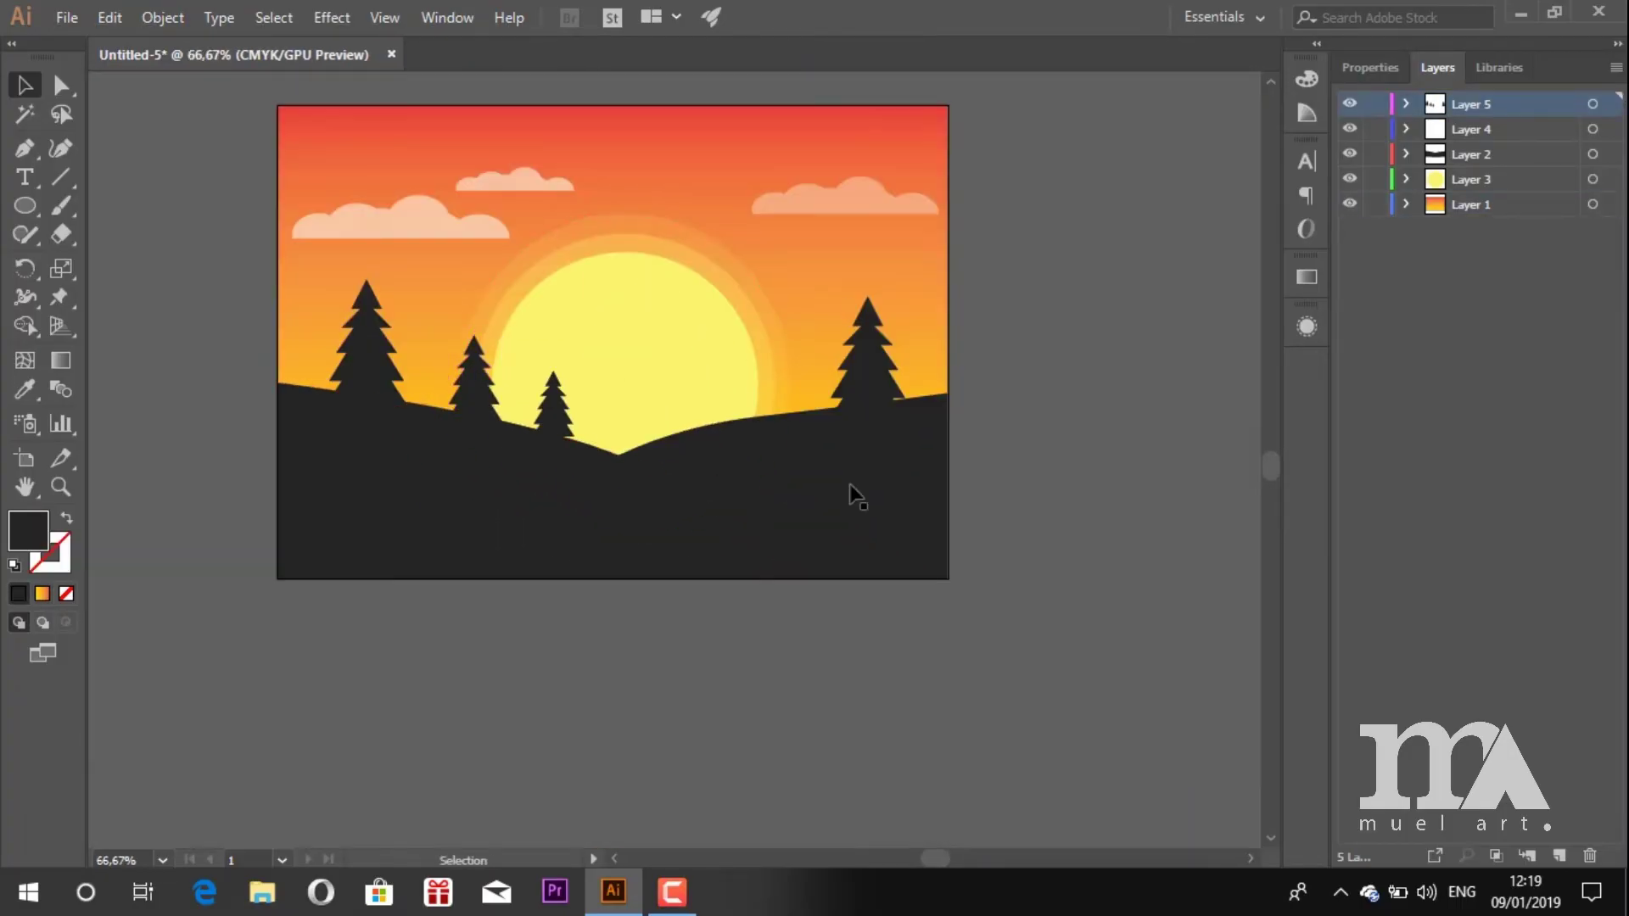
Place a small and a medium pine copy on the right hill, between the valley and the large right tree.
drag(475, 395, 743, 403)
scroll(769, 365, up, 3)
drag(767, 306, 691, 425)
drag(656, 520, 663, 487)
scroll(755, 518, down, 1)
scroll(749, 515, up, 1)
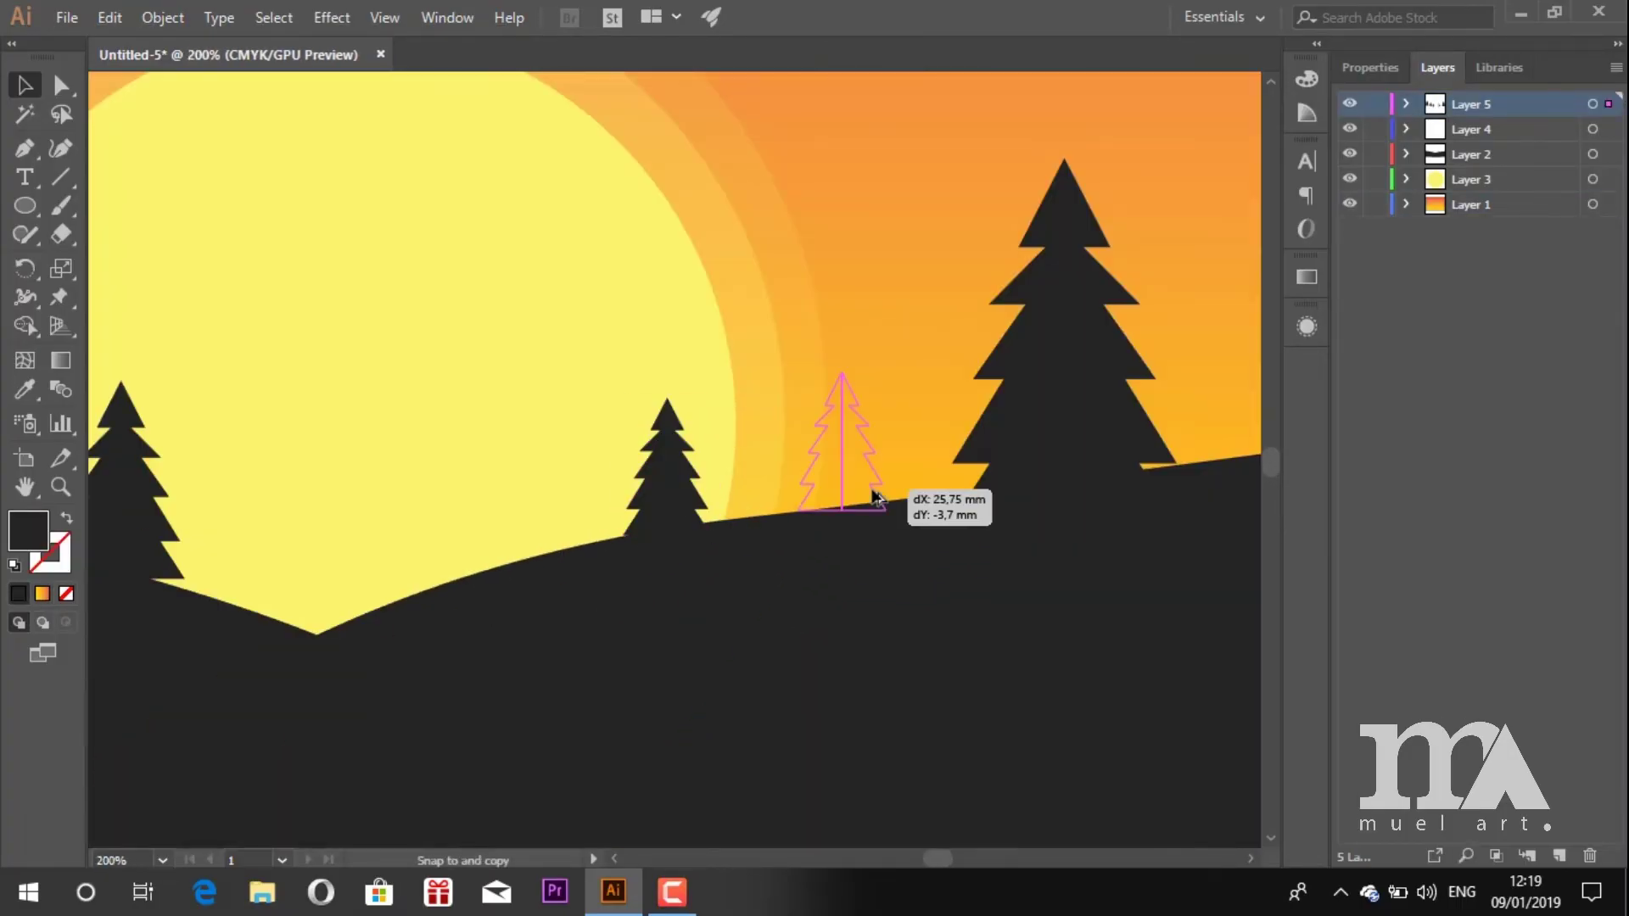
scroll(1055, 442, down, 3)
scroll(658, 552, up, 1)
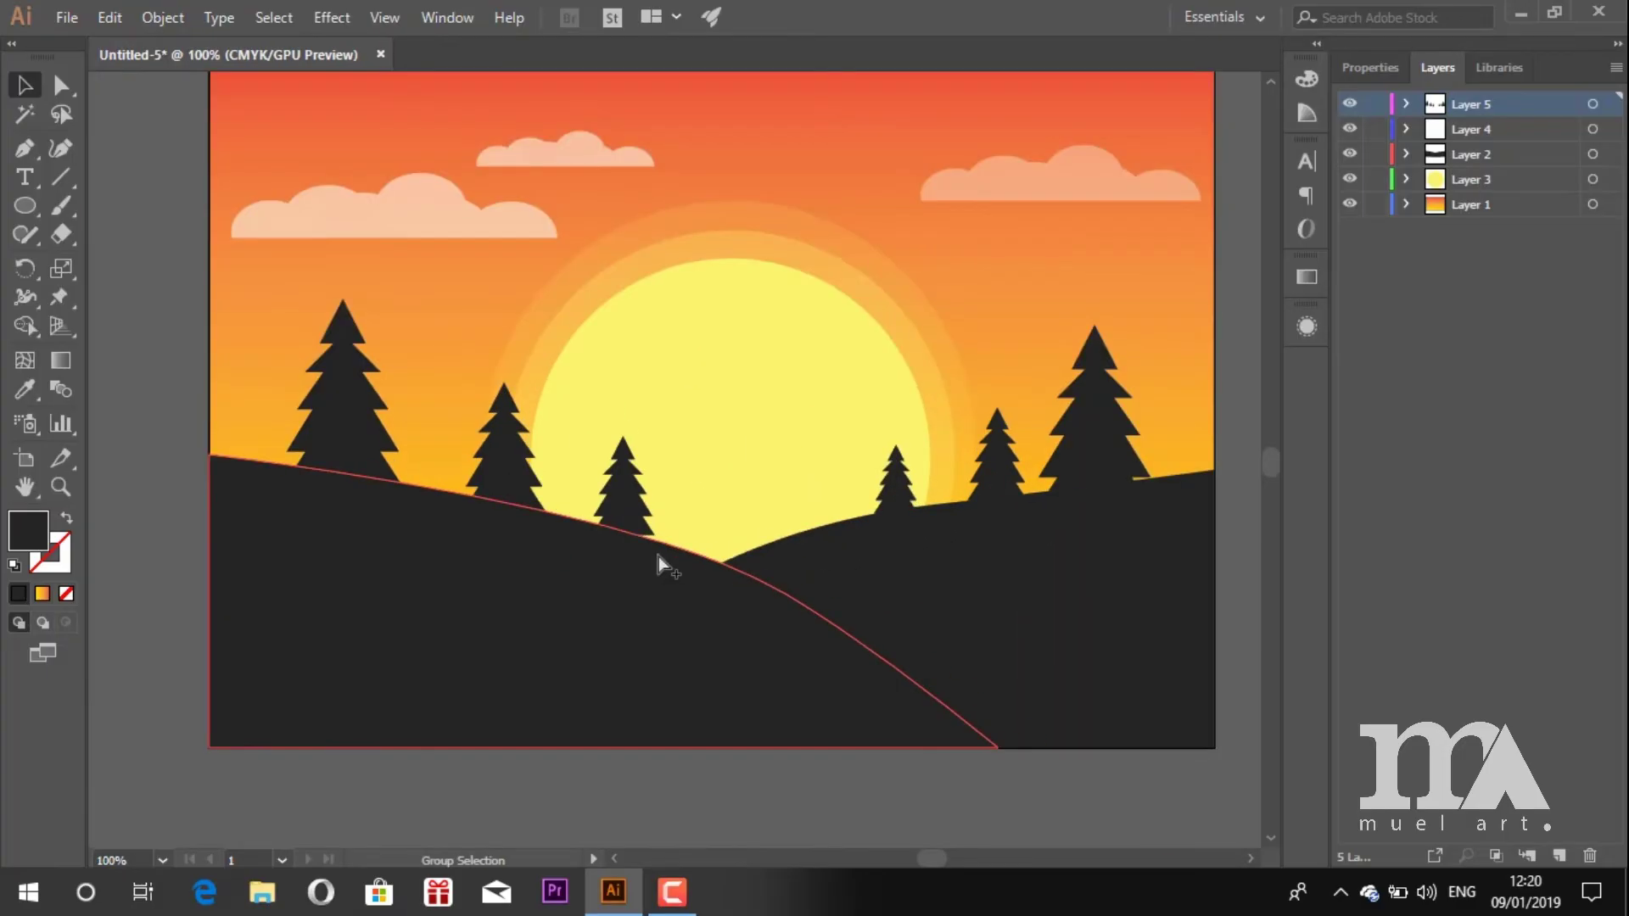
Add a new layer above the tree layer and activate the Pen tool.
click(1564, 853)
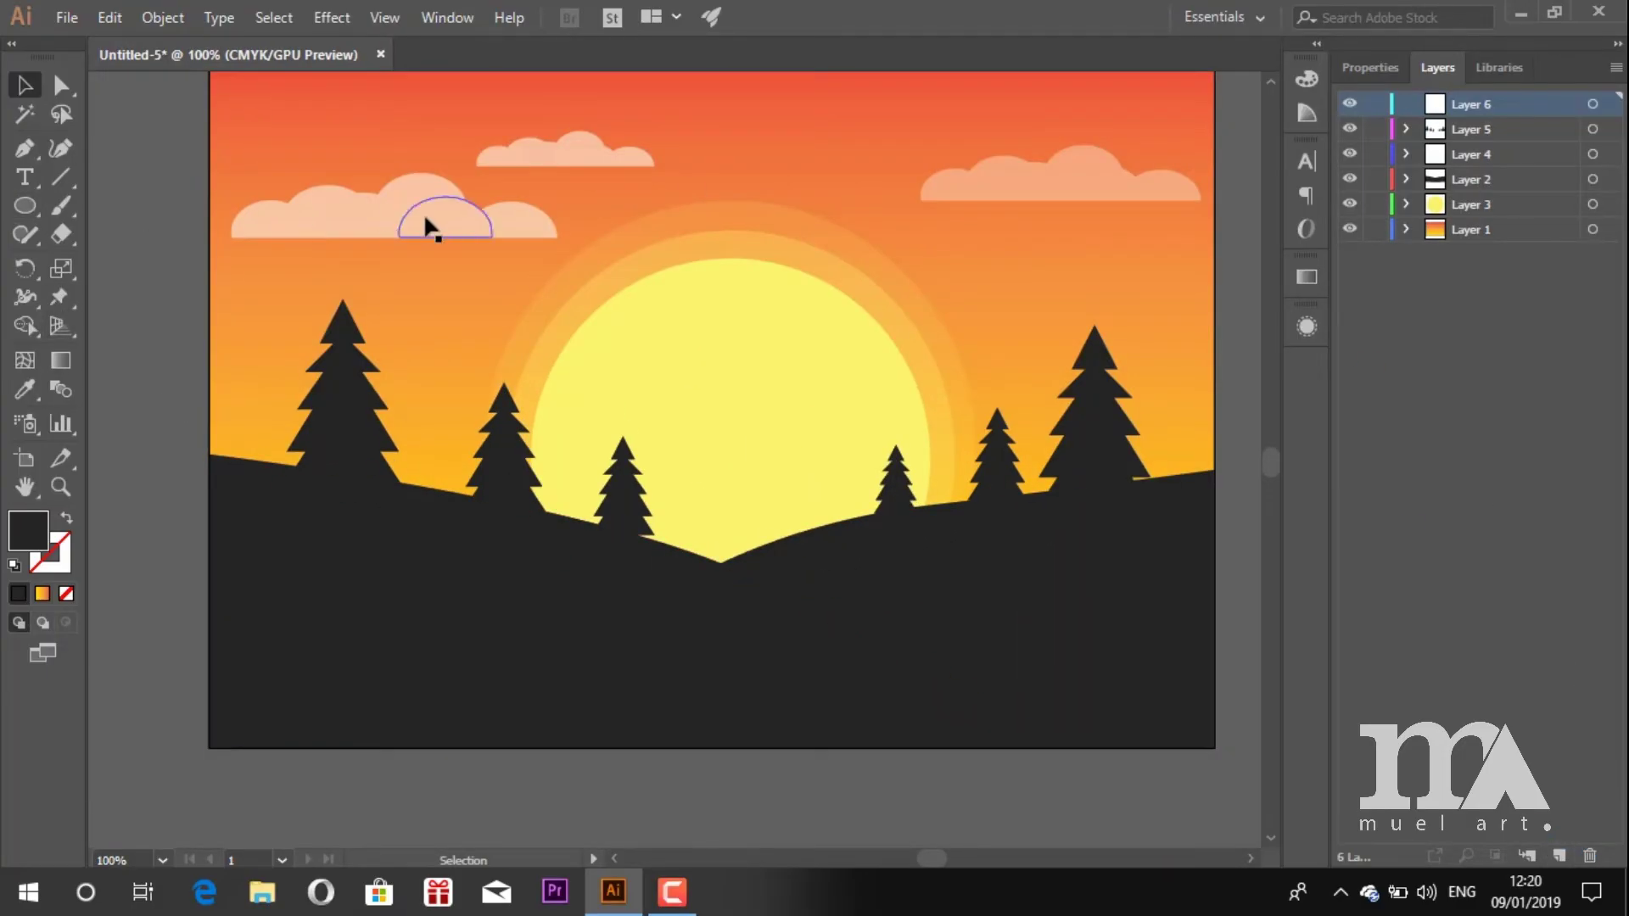
scroll(593, 392, up, 2)
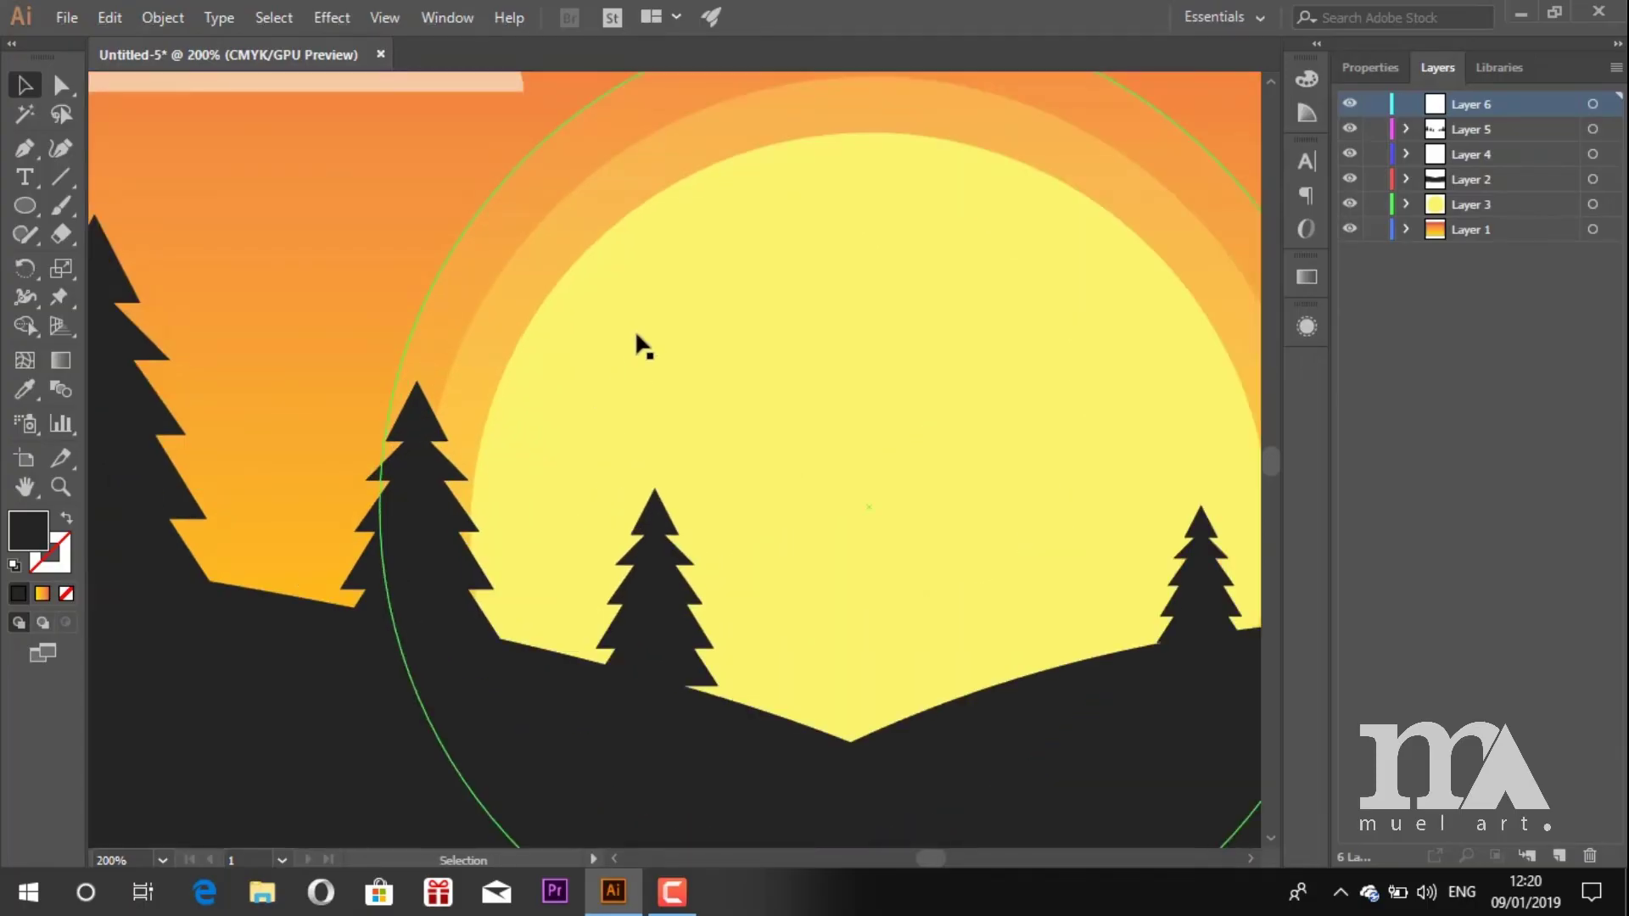
scroll(874, 346, up, 1)
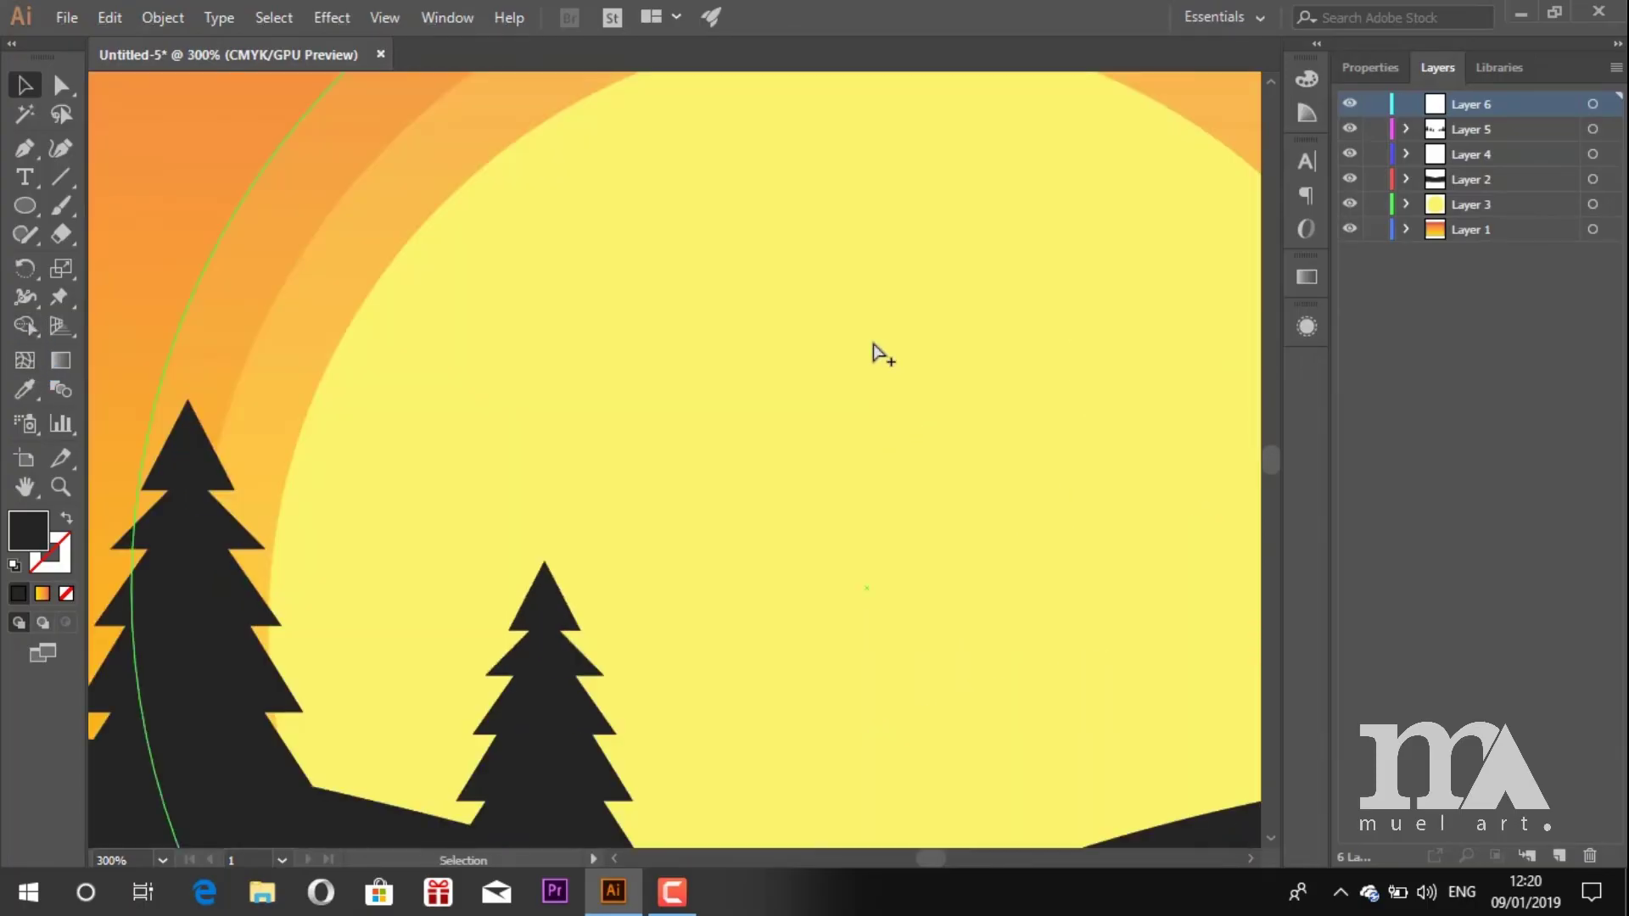
scroll(849, 348, down, 1)
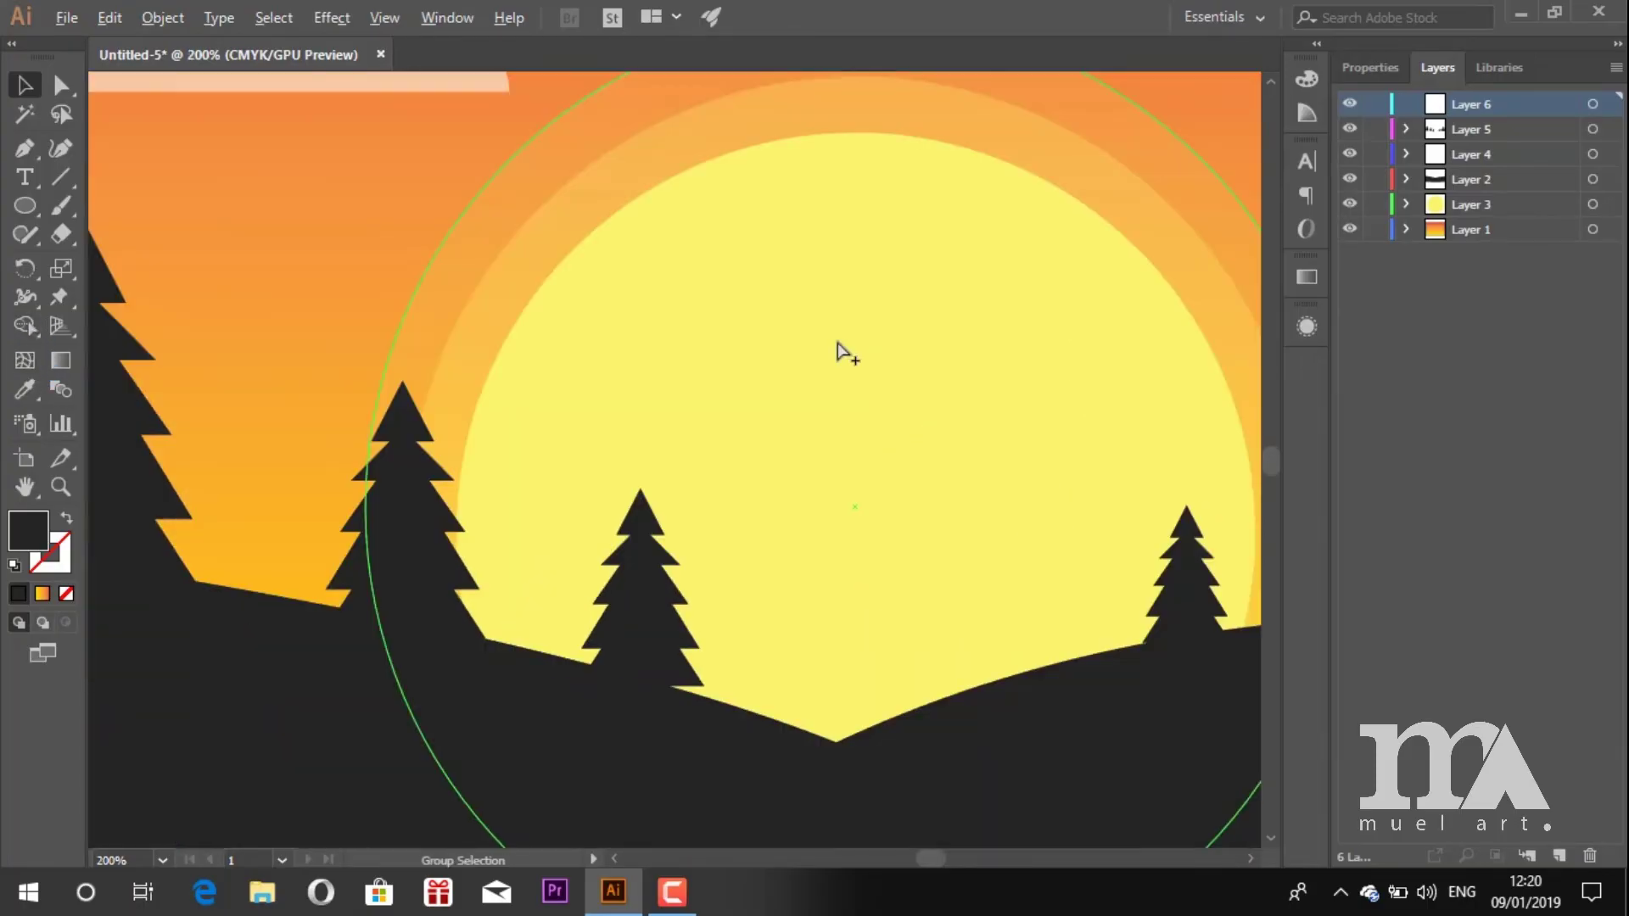
click(23, 149)
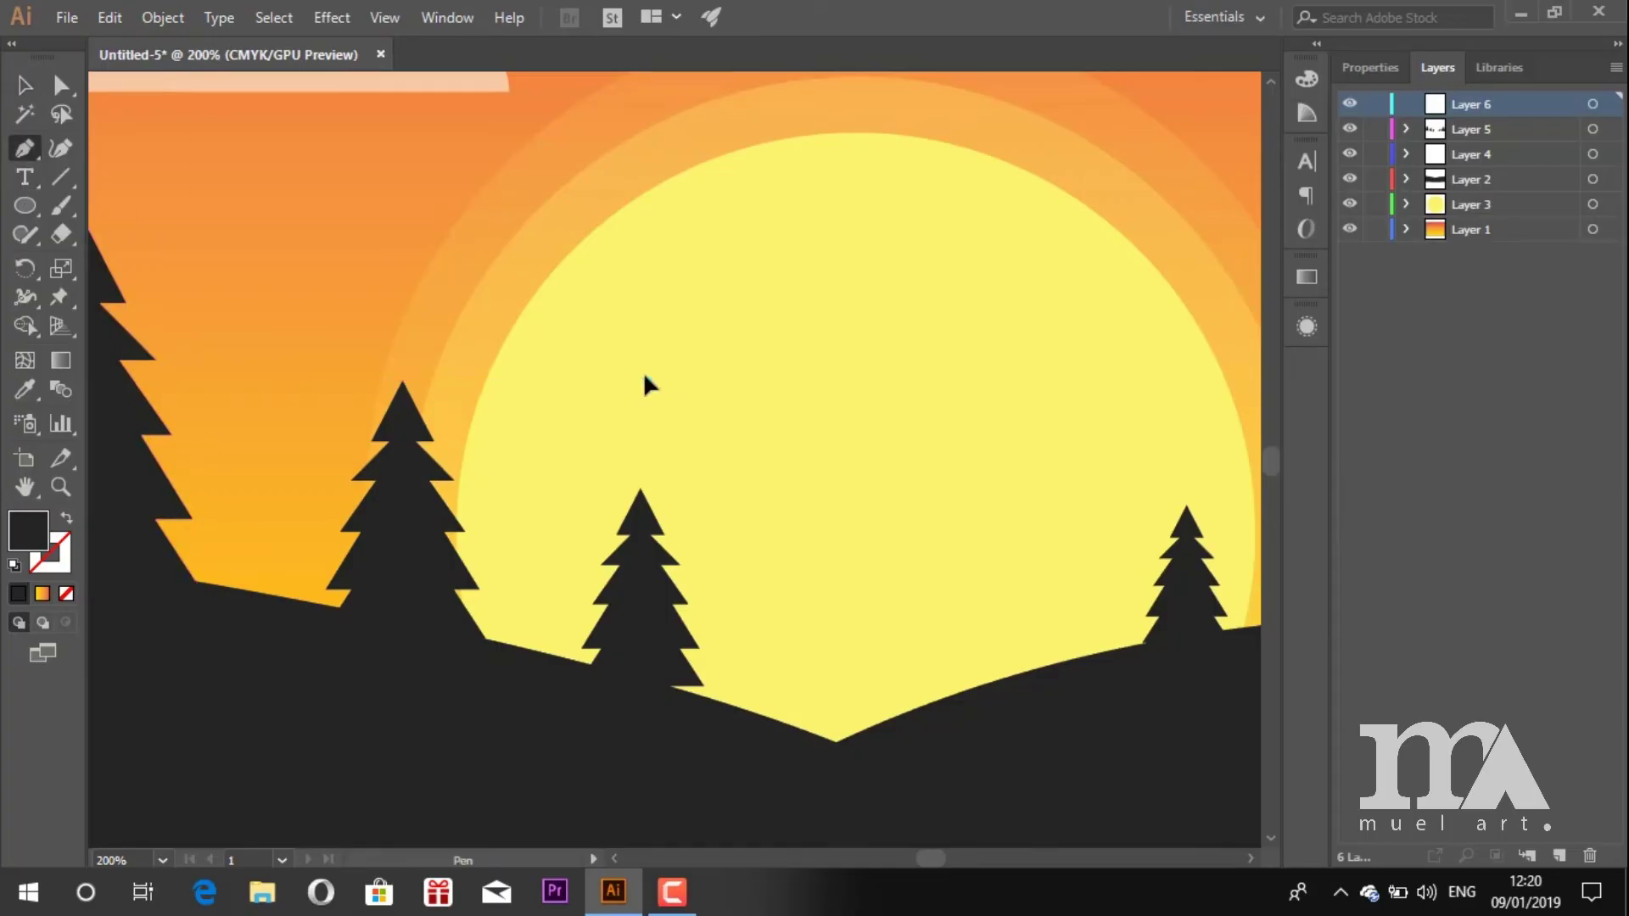
mouse_move(792, 339)
mouse_down()
mouse_move(869, 383)
mouse_move(864, 360)
mouse_up()
click(864, 372)
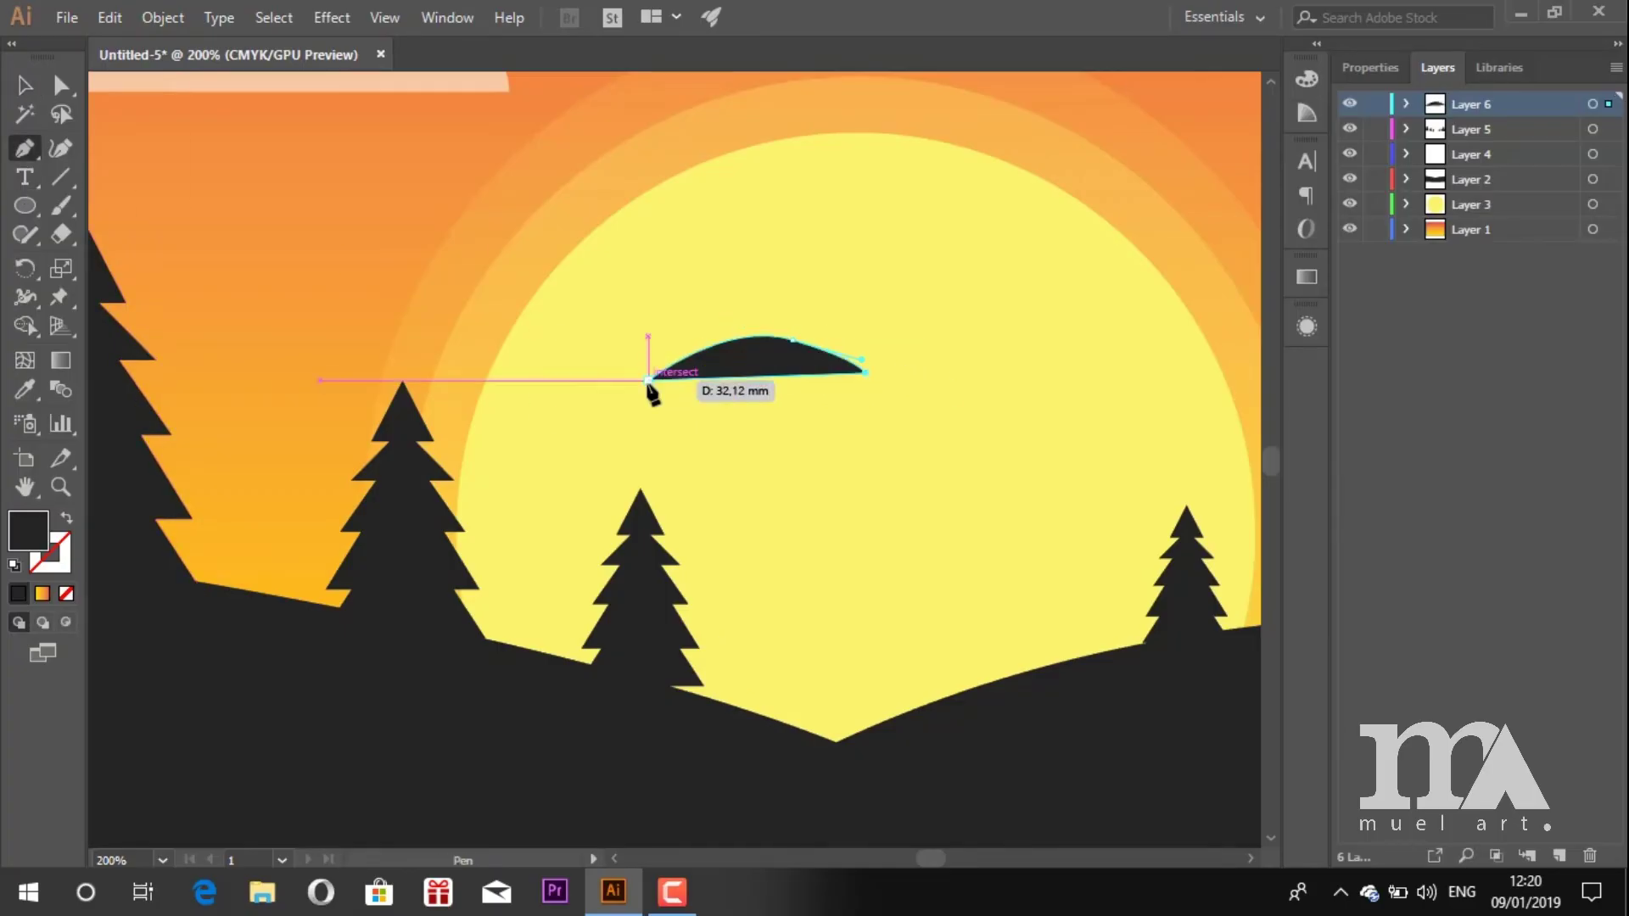
click(647, 380)
scroll(777, 386, up, 2)
click(704, 368)
drag(734, 367, 735, 342)
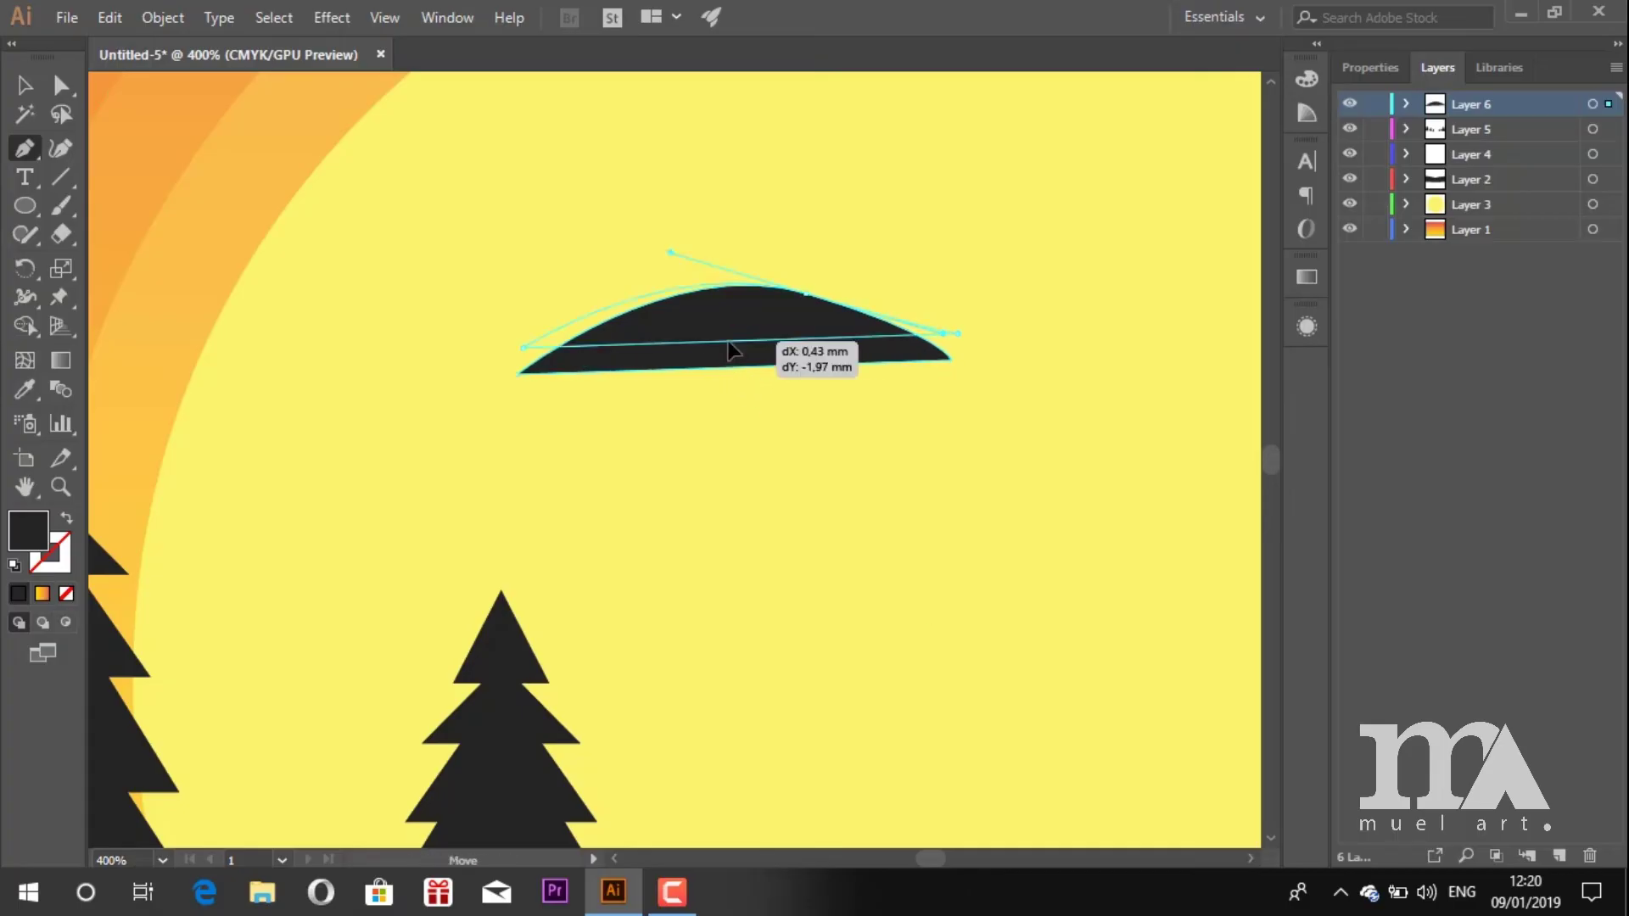
key(ctrl+z)
key(ctrl+z)
key(ctrl+z)
key(ctrl+z)
key(ctrl+z)
Draw a closed, dark arched bird wing with pointed ends over the sun using the Pen tool.
click(736, 286)
drag(837, 305, 958, 356)
key(ctrl+z)
drag(785, 300, 928, 339)
click(927, 340)
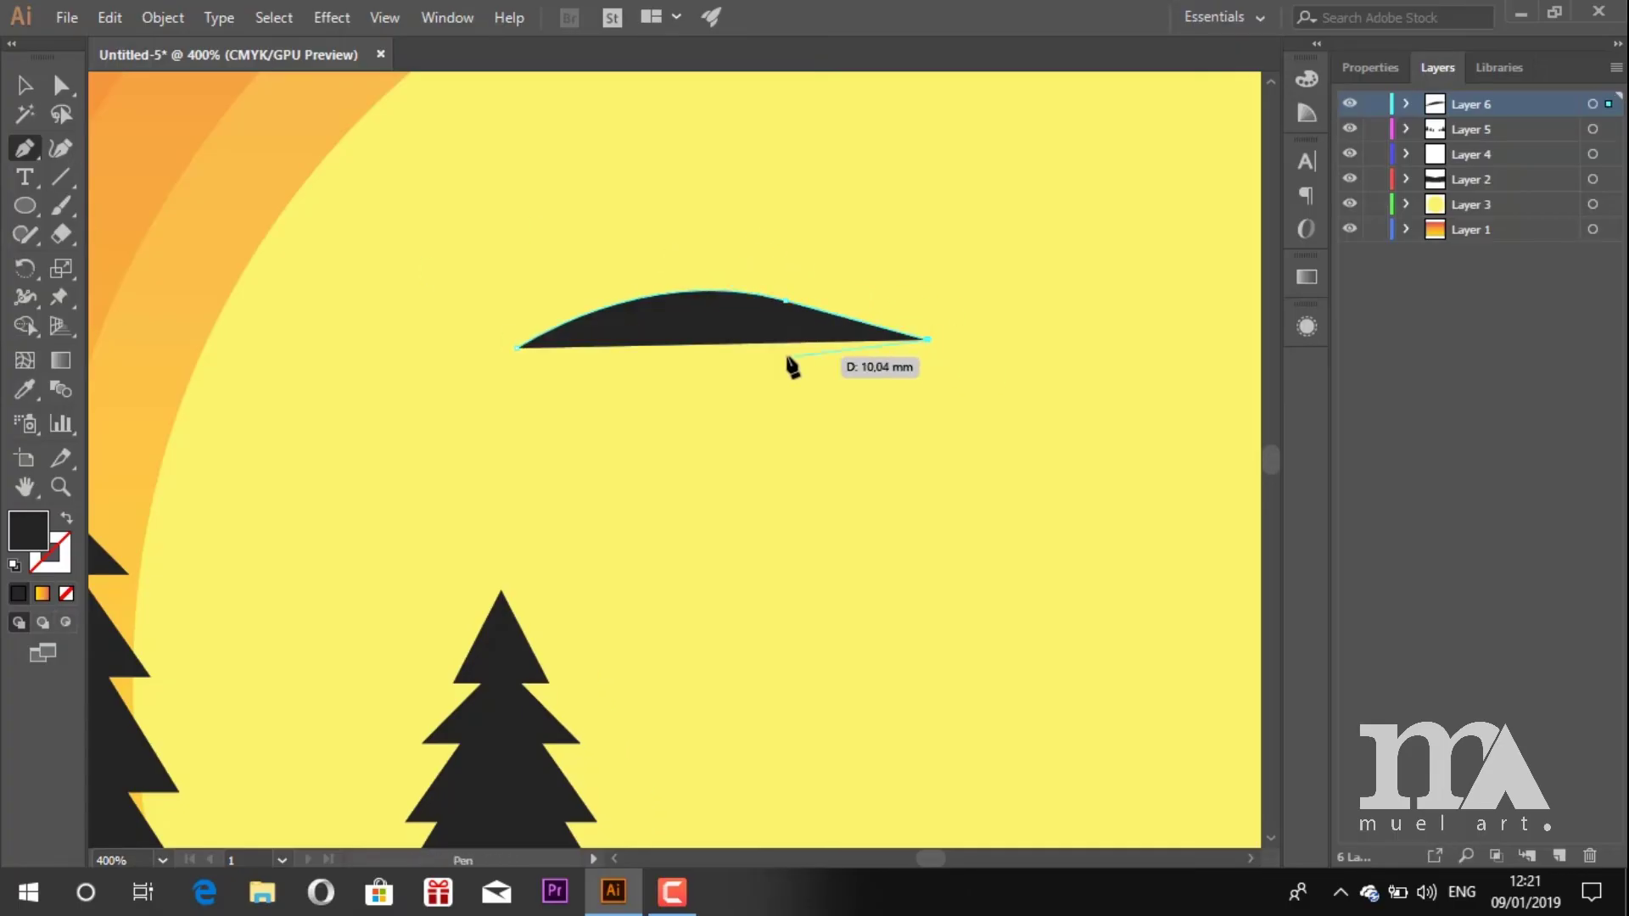
drag(646, 334, 519, 347)
Shorten the wing horizontally from its right end and deselect it.
click(34, 84)
click(593, 246)
scroll(734, 308, right, 1)
click(733, 307)
drag(920, 316, 806, 316)
click(782, 370)
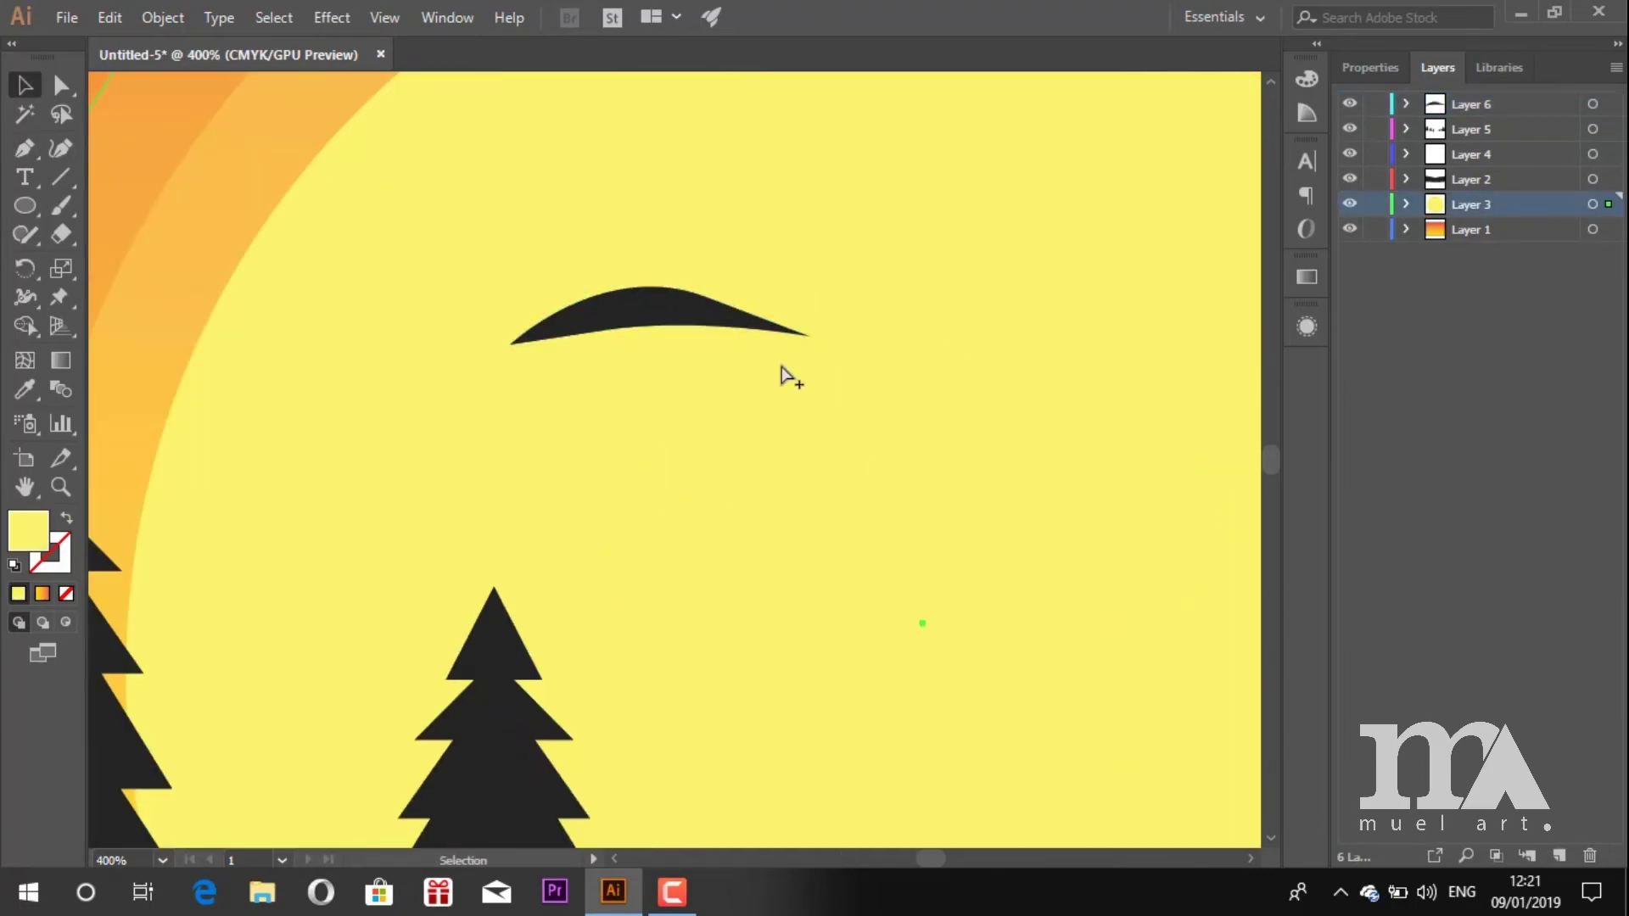
scroll(750, 370, down, 1)
Reflect a copy of the wing across the vertical axis and move it right so the inner tips overlap as a bird.
click(721, 327)
click(173, 19)
mouse_move(457, 28)
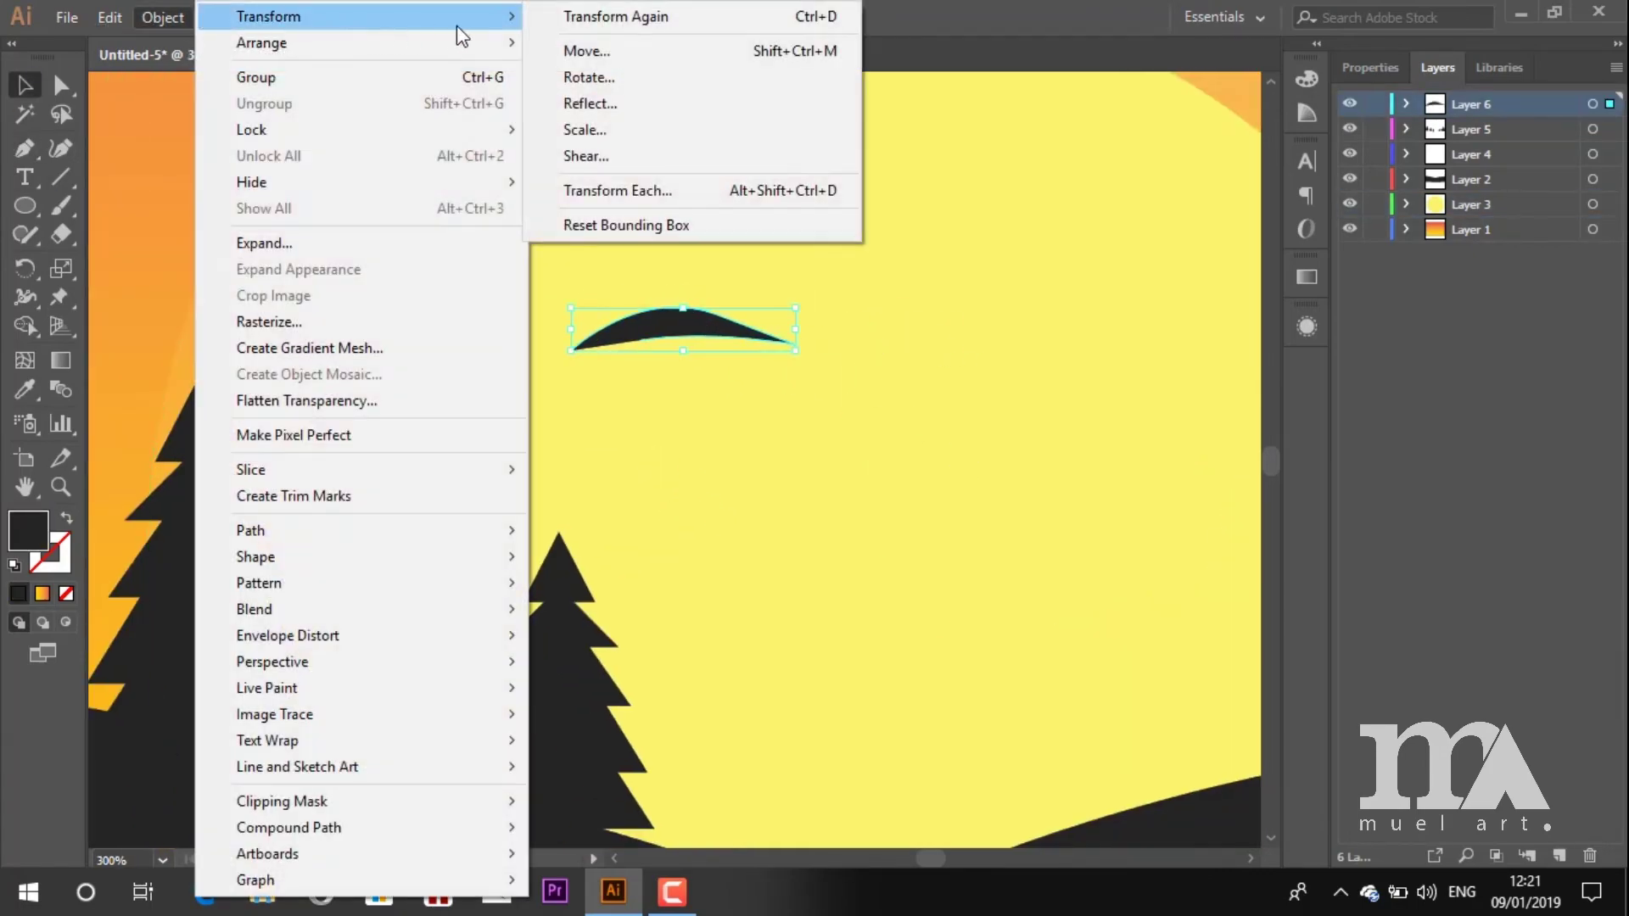
click(589, 102)
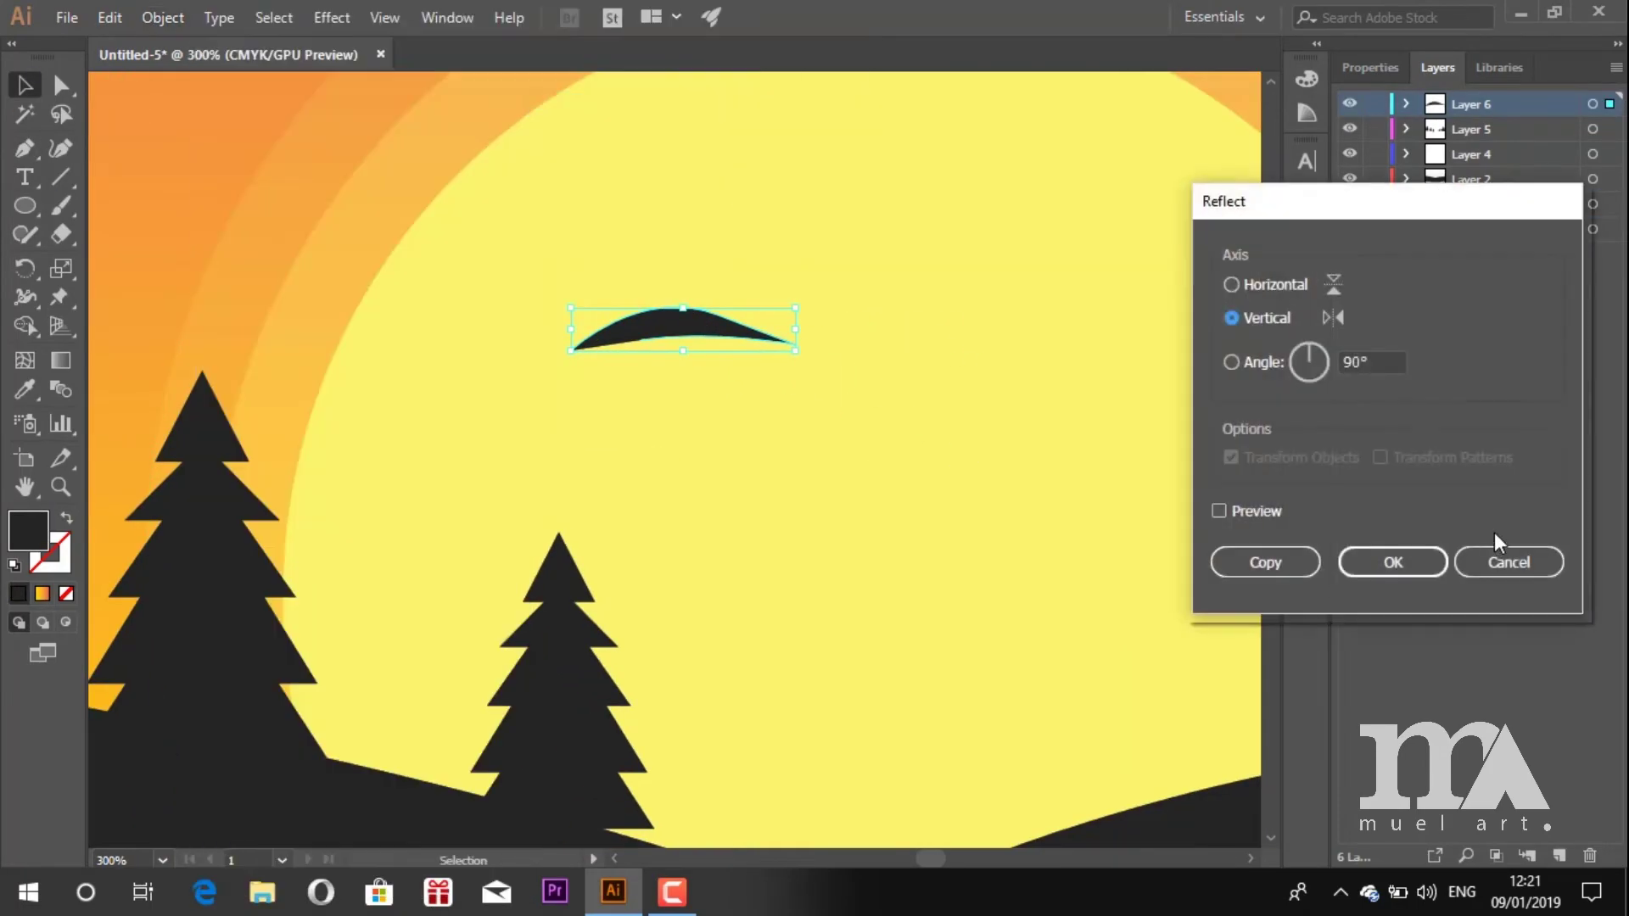
click(1263, 561)
drag(758, 344, 891, 325)
scroll(833, 343, up, 2)
click(827, 434)
click(763, 471)
scroll(752, 426, down, 1)
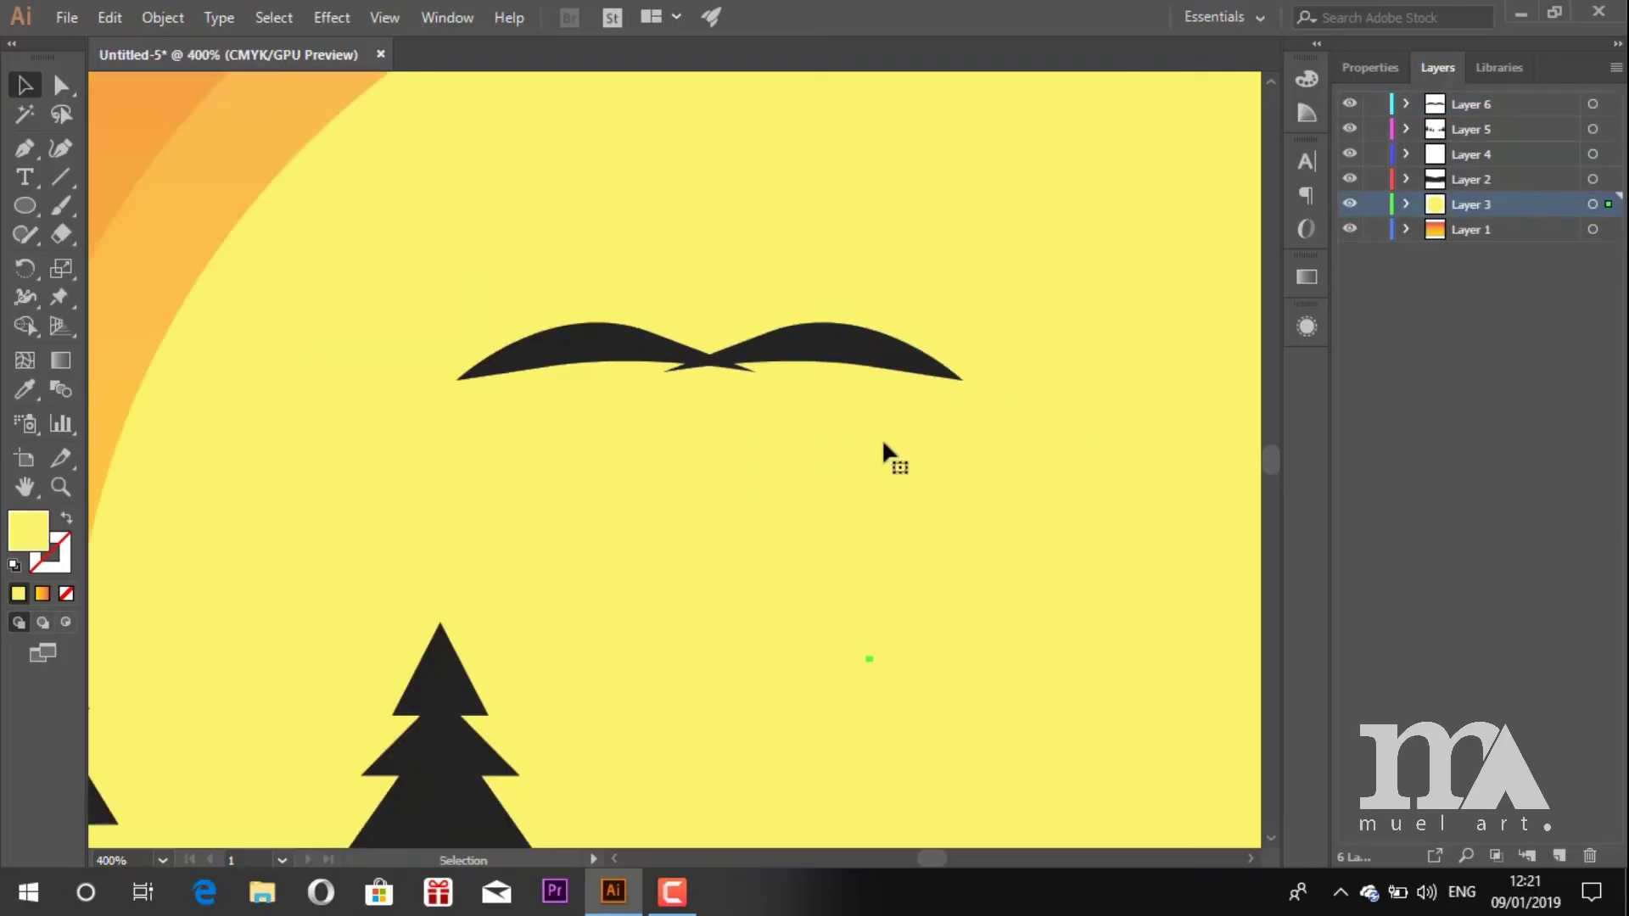
Group the two wings, then shrink the bird and tilt it with its right wing raised.
click(670, 346)
shift+click(798, 343)
right_click(809, 342)
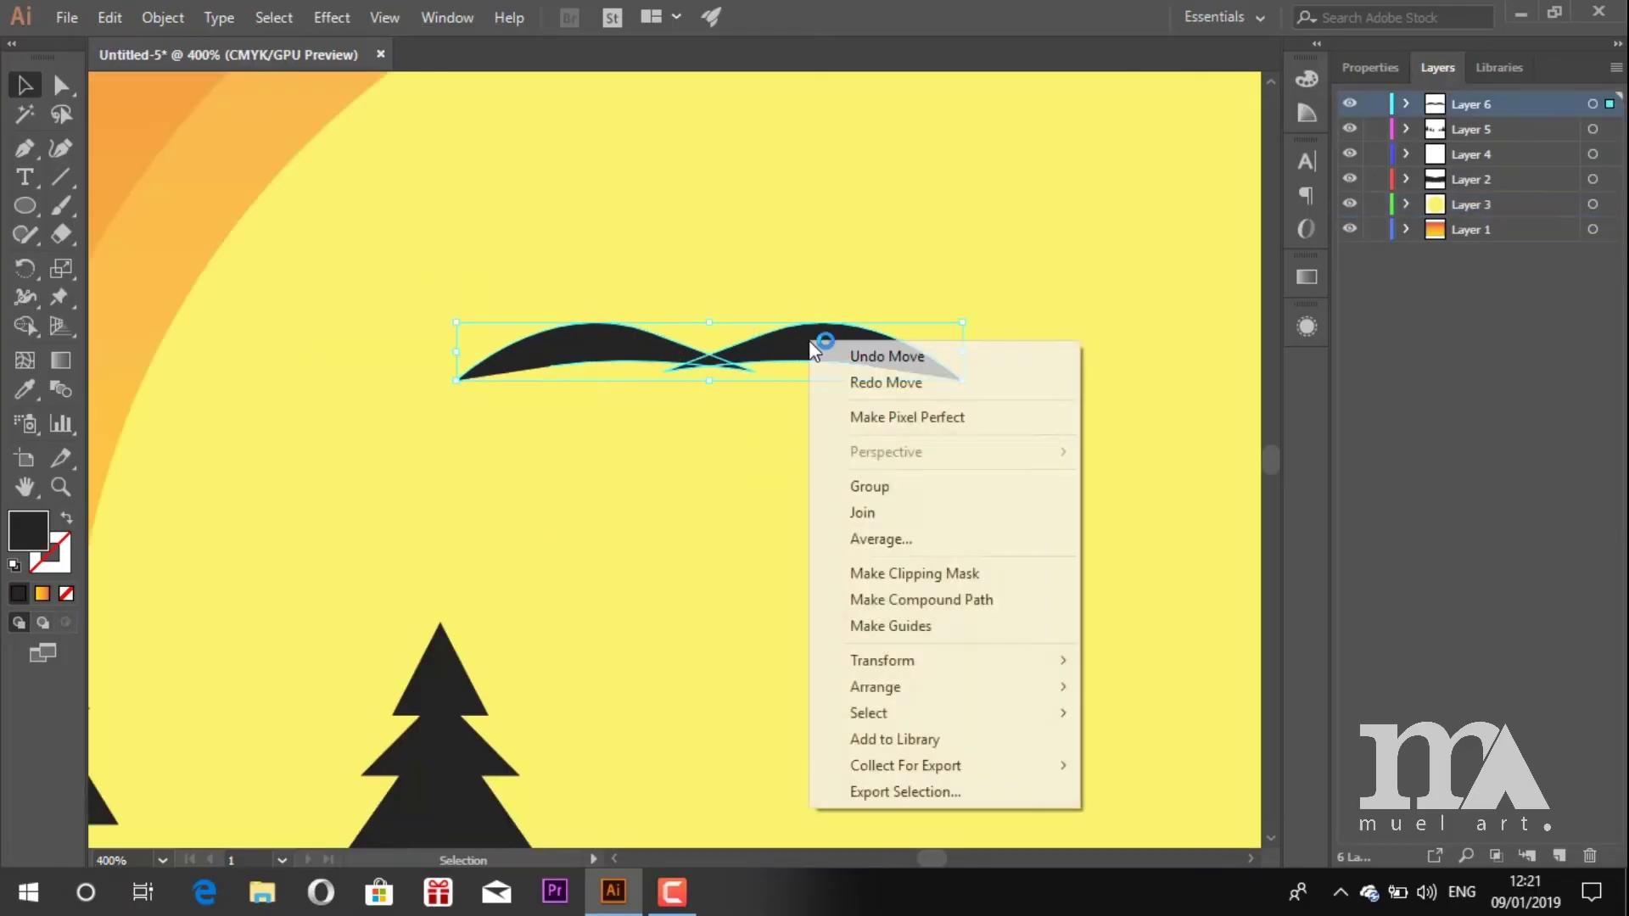
click(869, 486)
drag(963, 357, 869, 441)
scroll(768, 371, down, 1)
scroll(912, 315, down, 2)
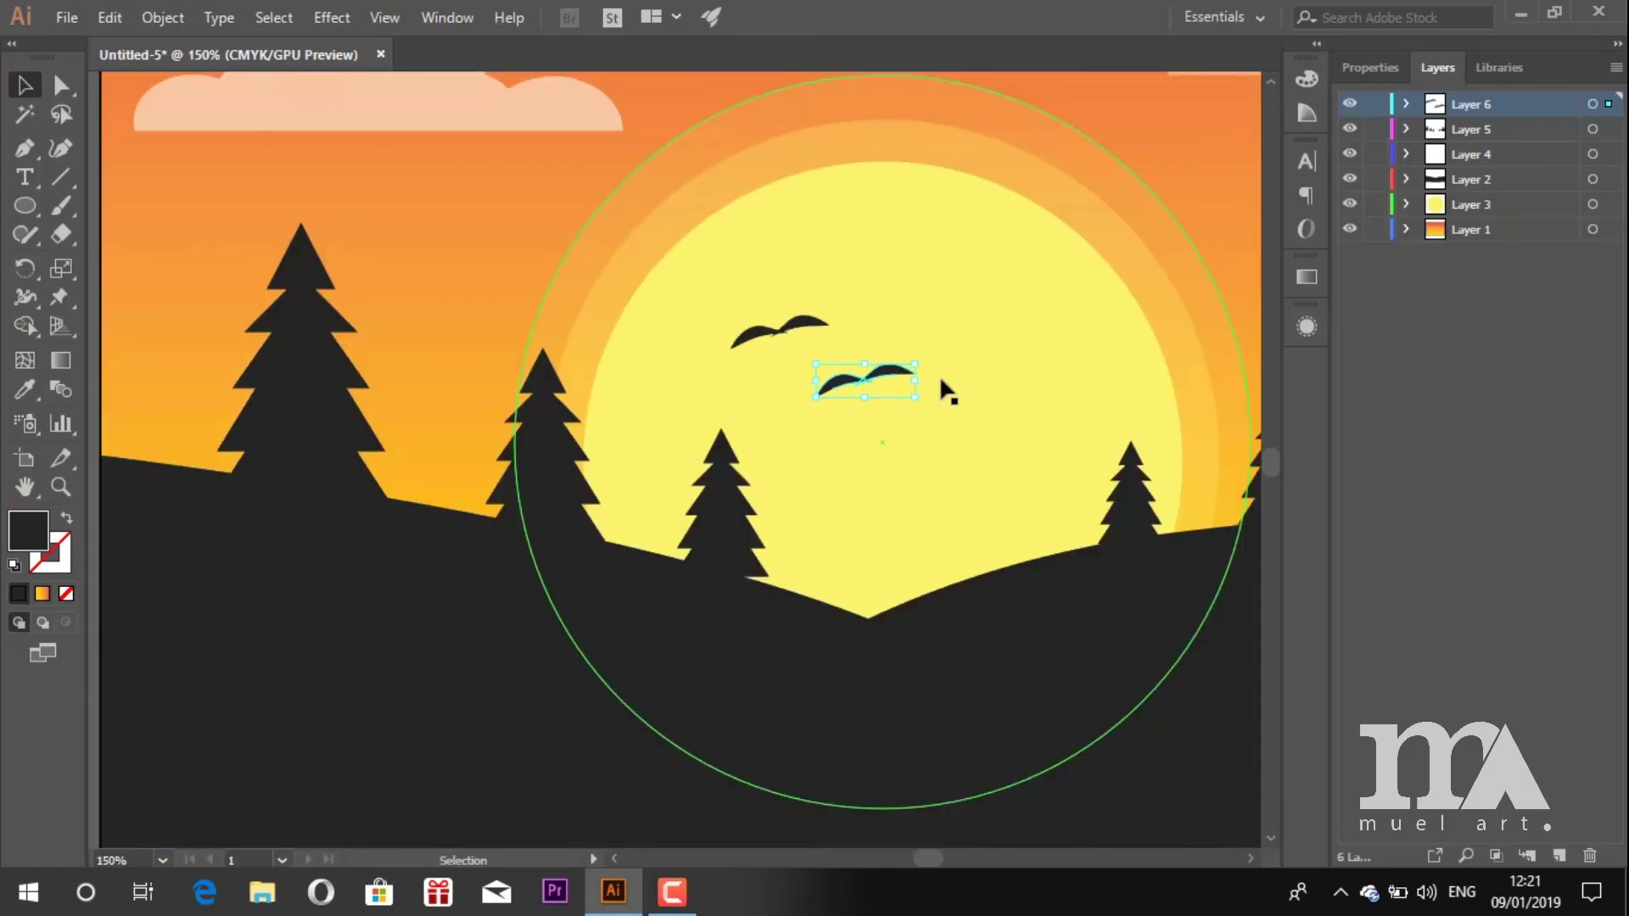
Reduce the bird copy at the lower right of the first bird and deselect it.
scroll(882, 387, up, 2)
drag(750, 407, 822, 382)
click(1005, 484)
scroll(989, 500, down, 1)
Create a vertically reflected copy of the larger bird and move the unmirrored one to its right above the small bird.
click(791, 339)
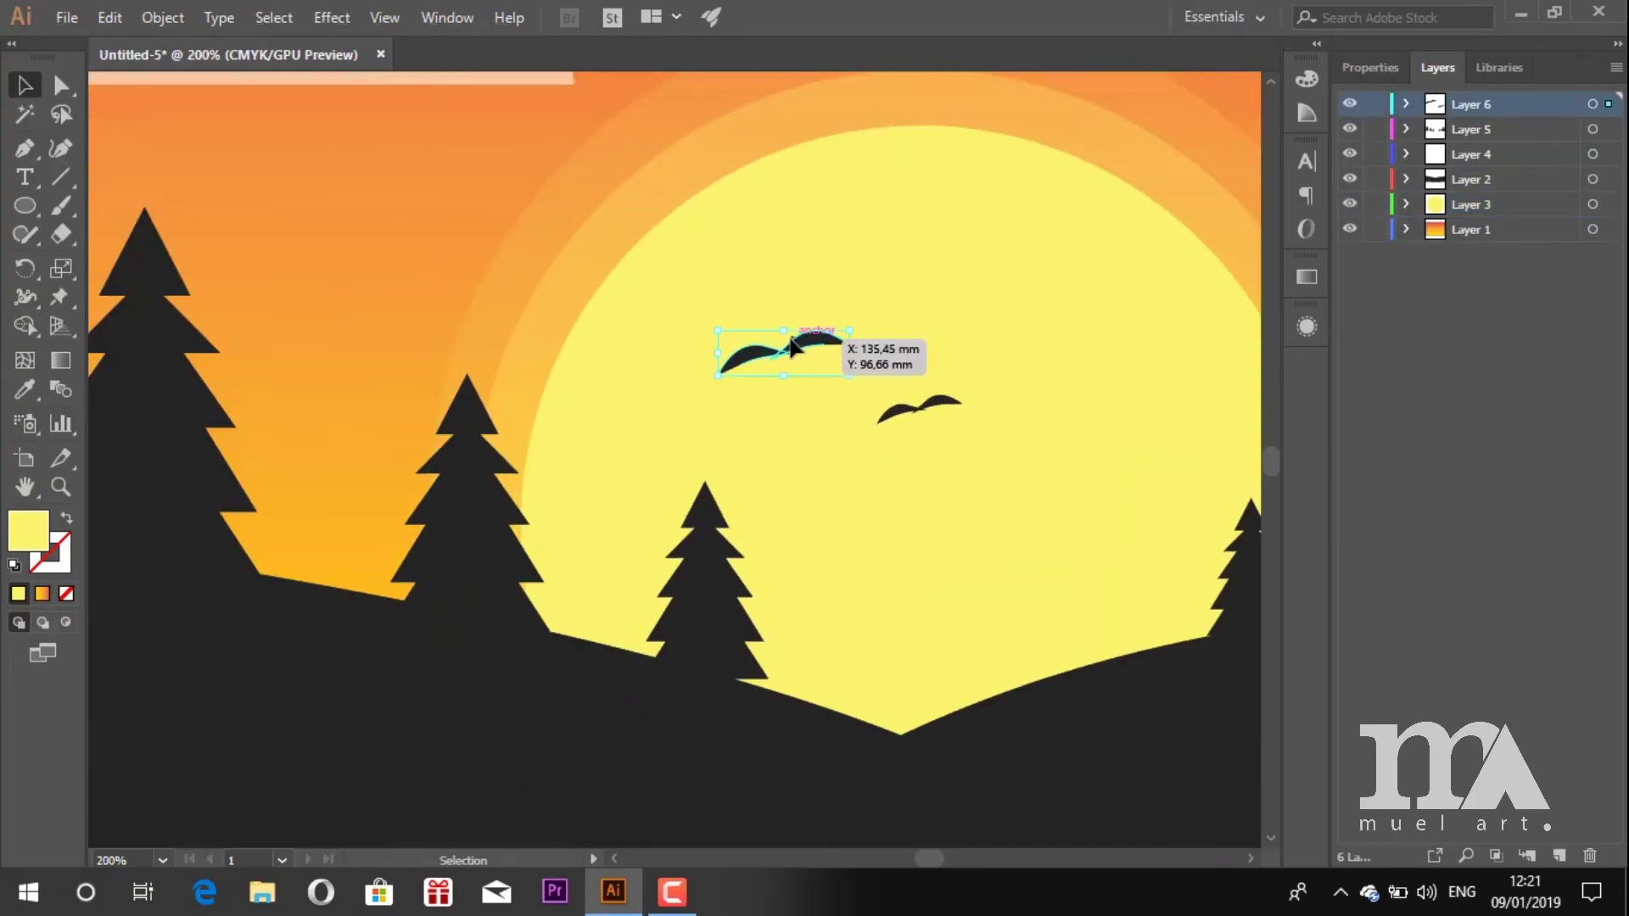
click(162, 17)
click(589, 103)
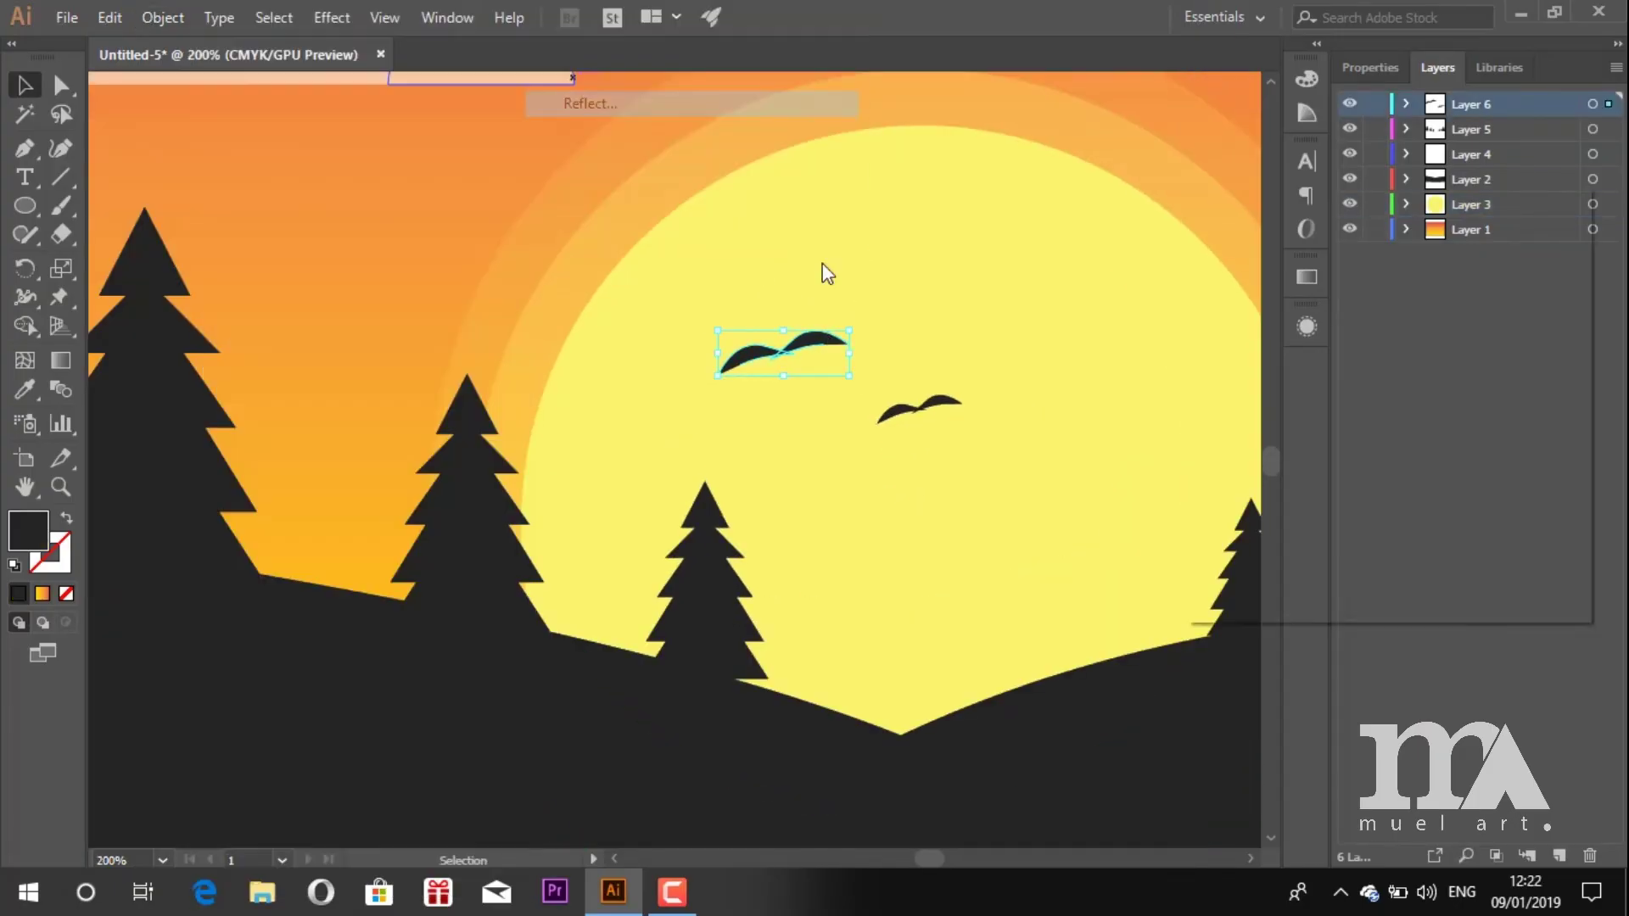
click(1262, 585)
drag(835, 338, 1030, 322)
click(731, 404)
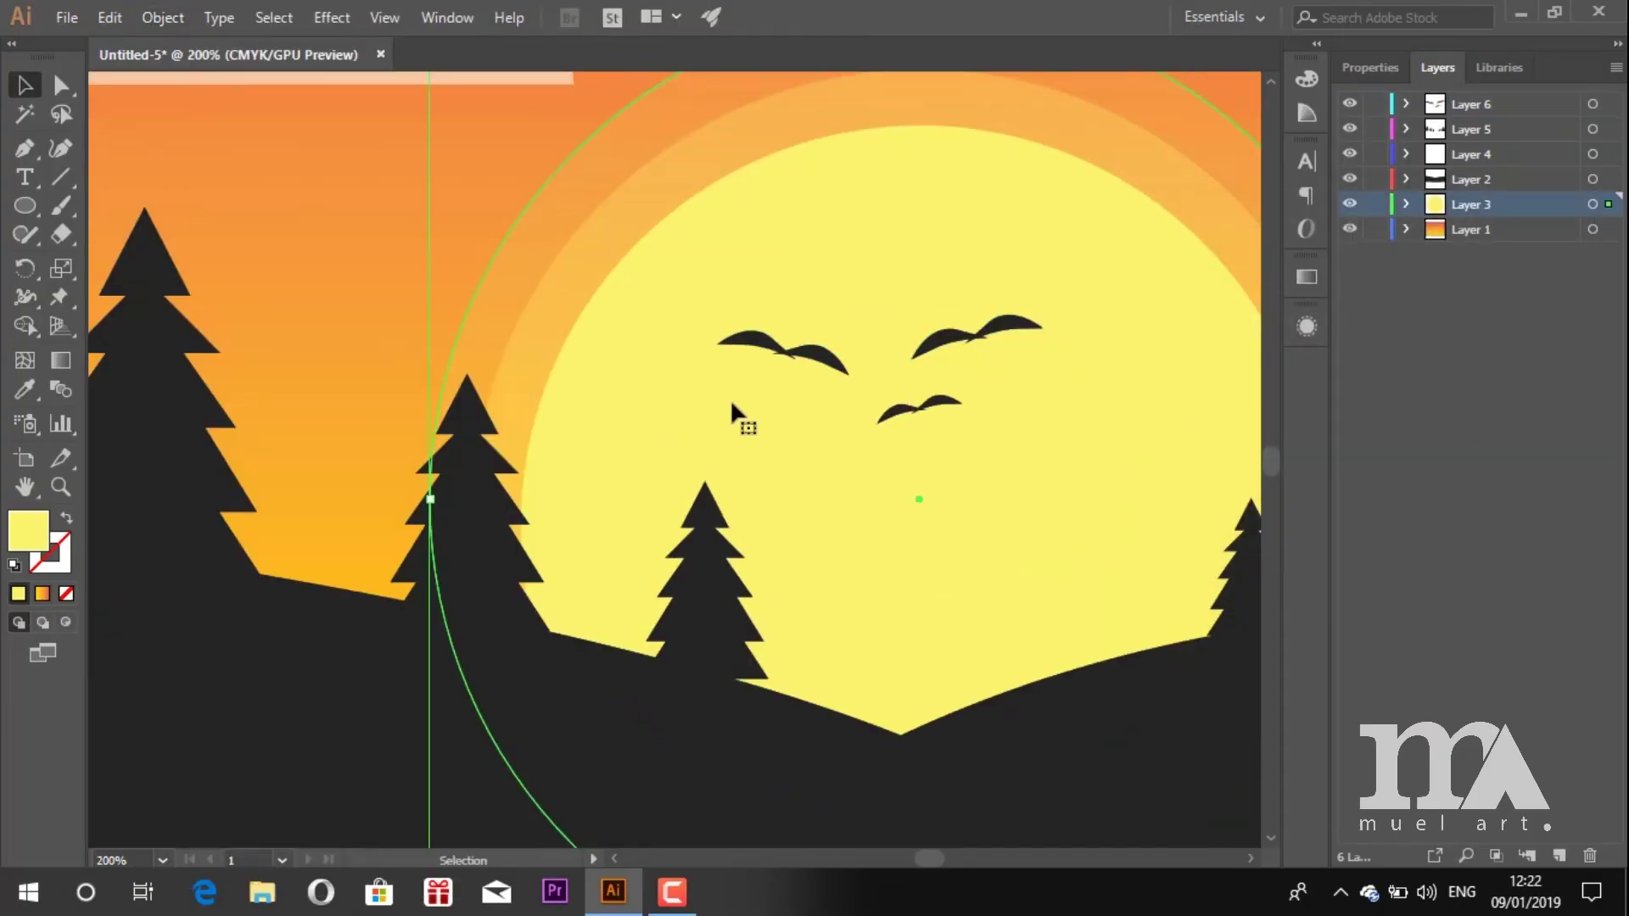
Enlarge the right-hand bird and deselect it.
scroll(731, 404, up, 1)
click(720, 237)
drag(785, 225, 833, 238)
drag(874, 285, 947, 307)
click(929, 460)
scroll(930, 460, down, 1)
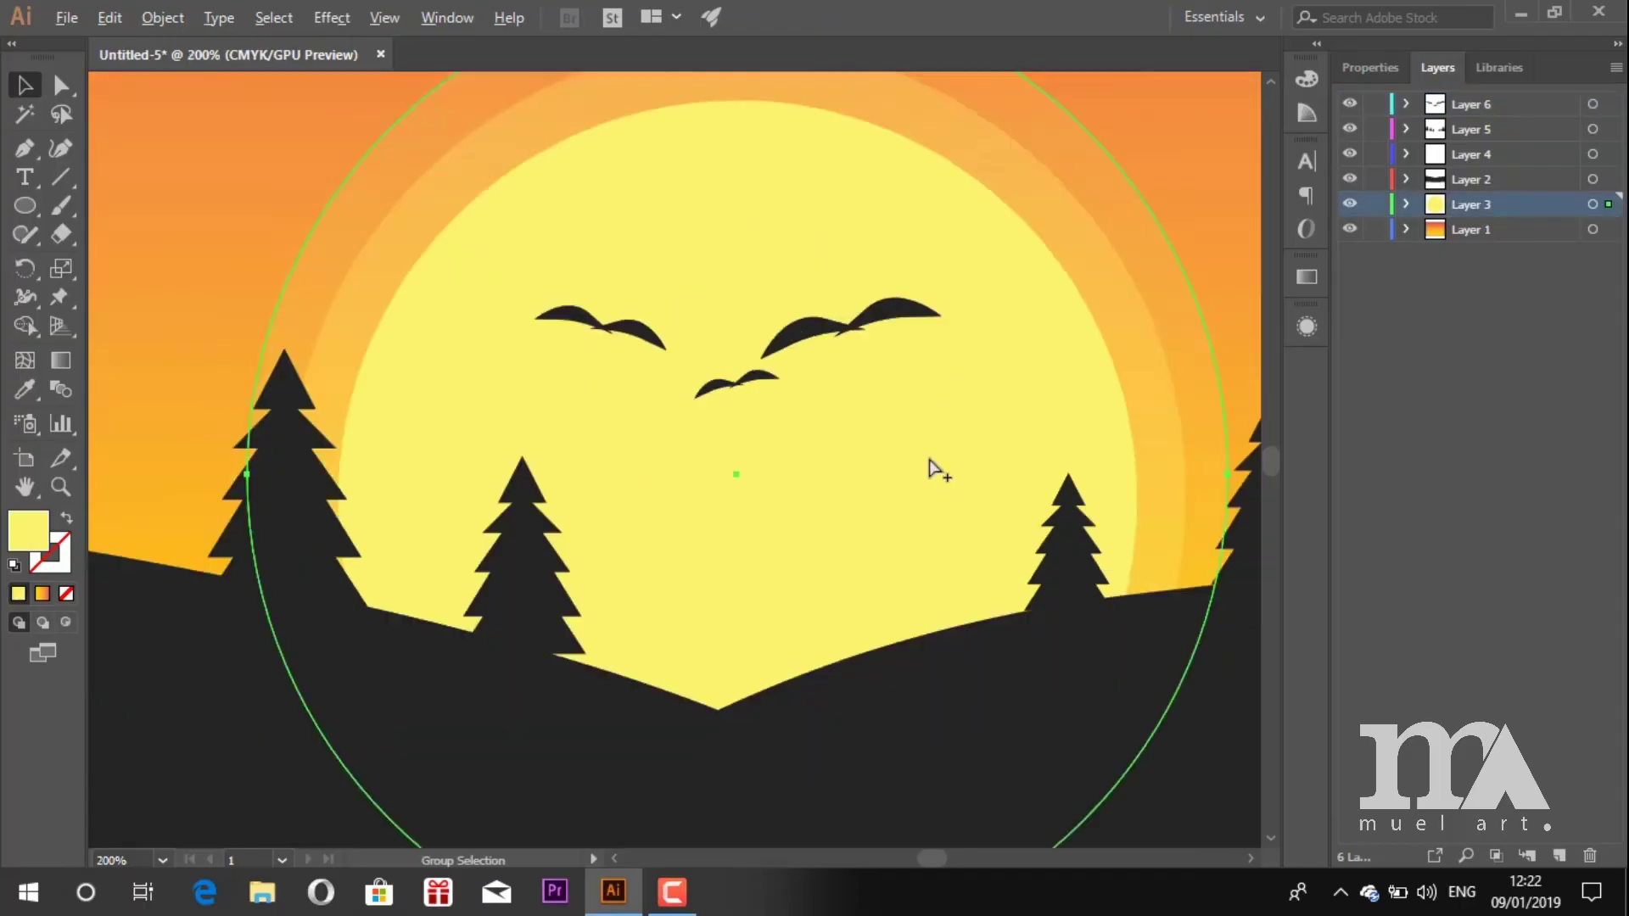
Shrink the small lower bird slightly and shift it left between the two larger birds.
scroll(624, 331, up, 1)
click(770, 429)
drag(854, 393, 773, 423)
click(755, 244)
scroll(812, 241, down, 2)
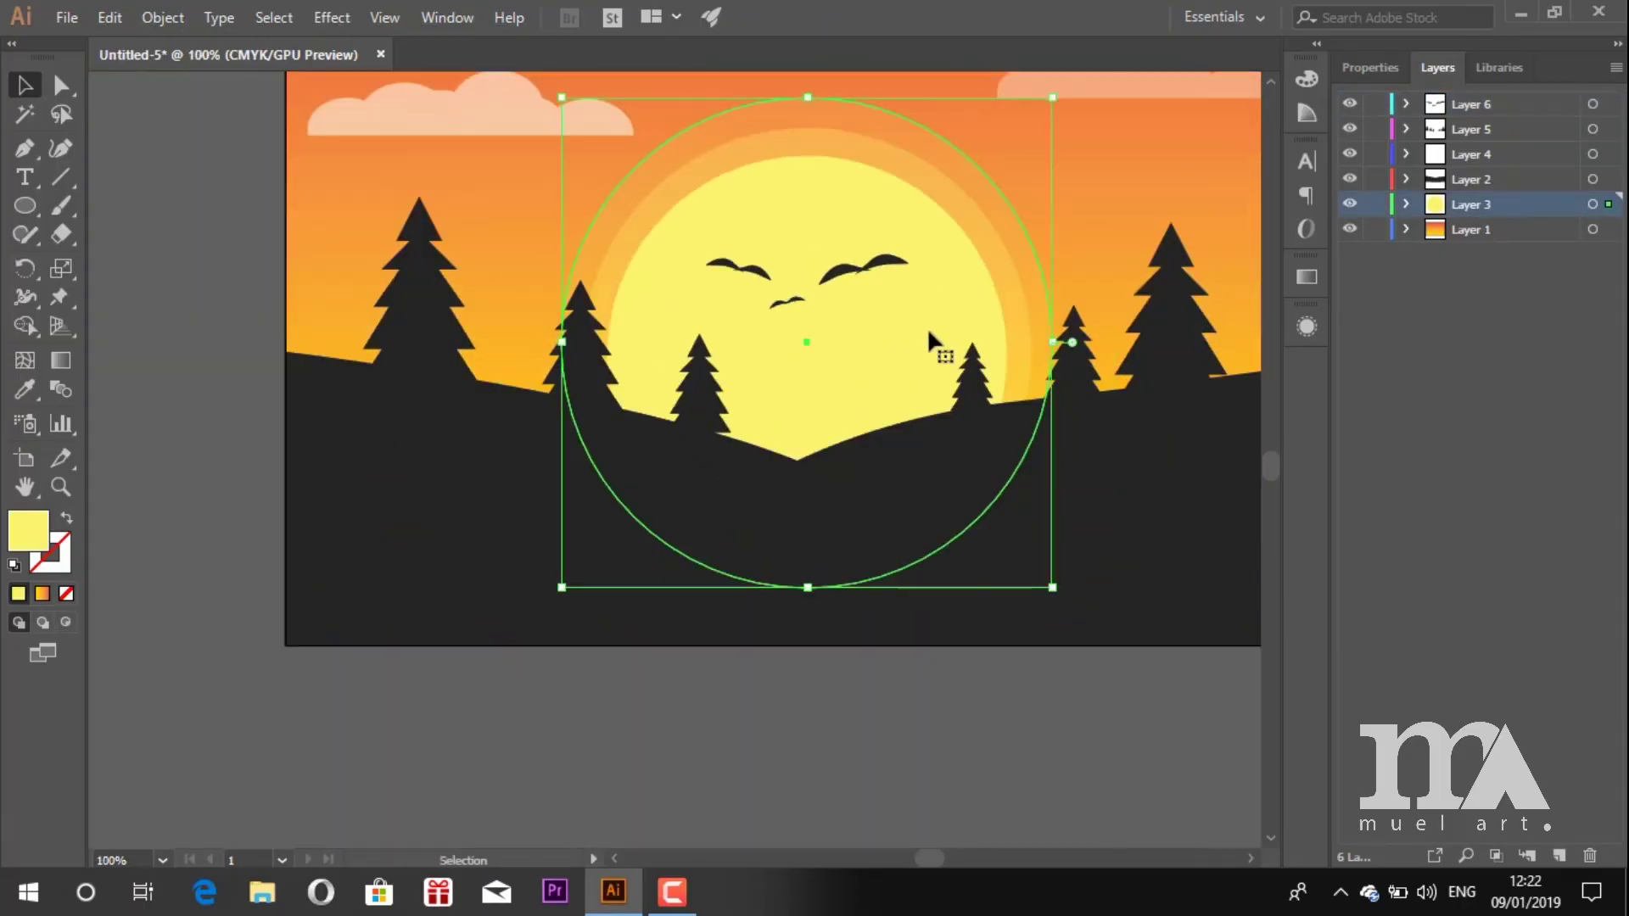
Place another small bird copy below and to the right of the smallest bird.
scroll(883, 309, up, 3)
drag(883, 193, 709, 415)
drag(665, 411, 730, 353)
click(933, 418)
scroll(933, 417, down, 5)
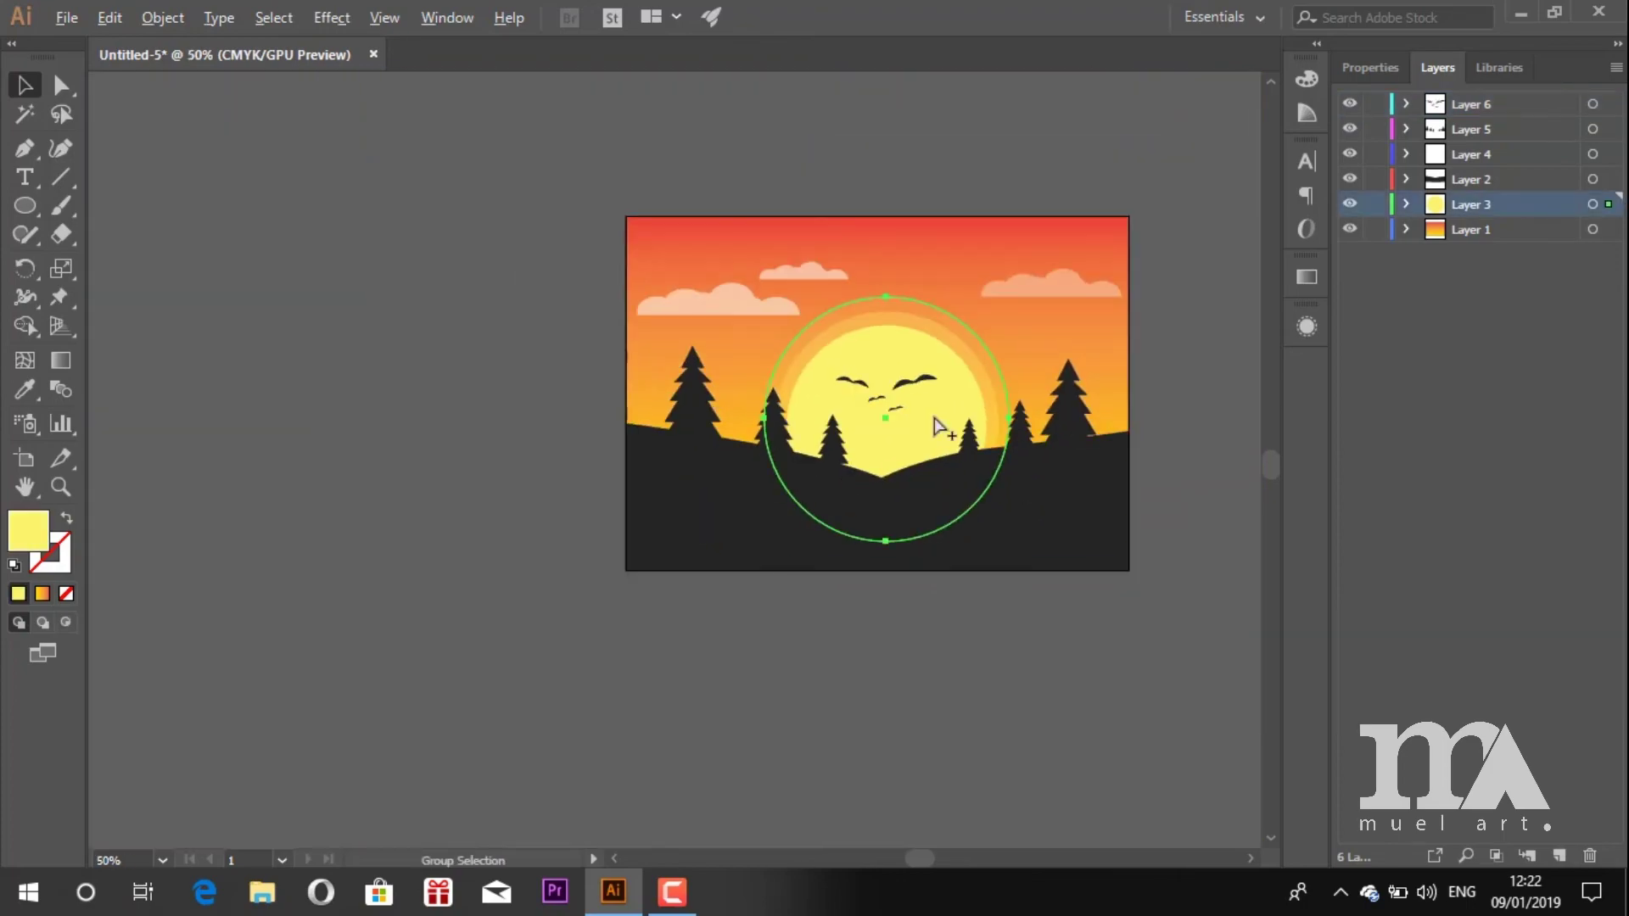
Deselect the sun's glow circle and make the bird layer, Layer 6, active.
click(1213, 572)
scroll(1196, 545, up, 1)
click(1494, 104)
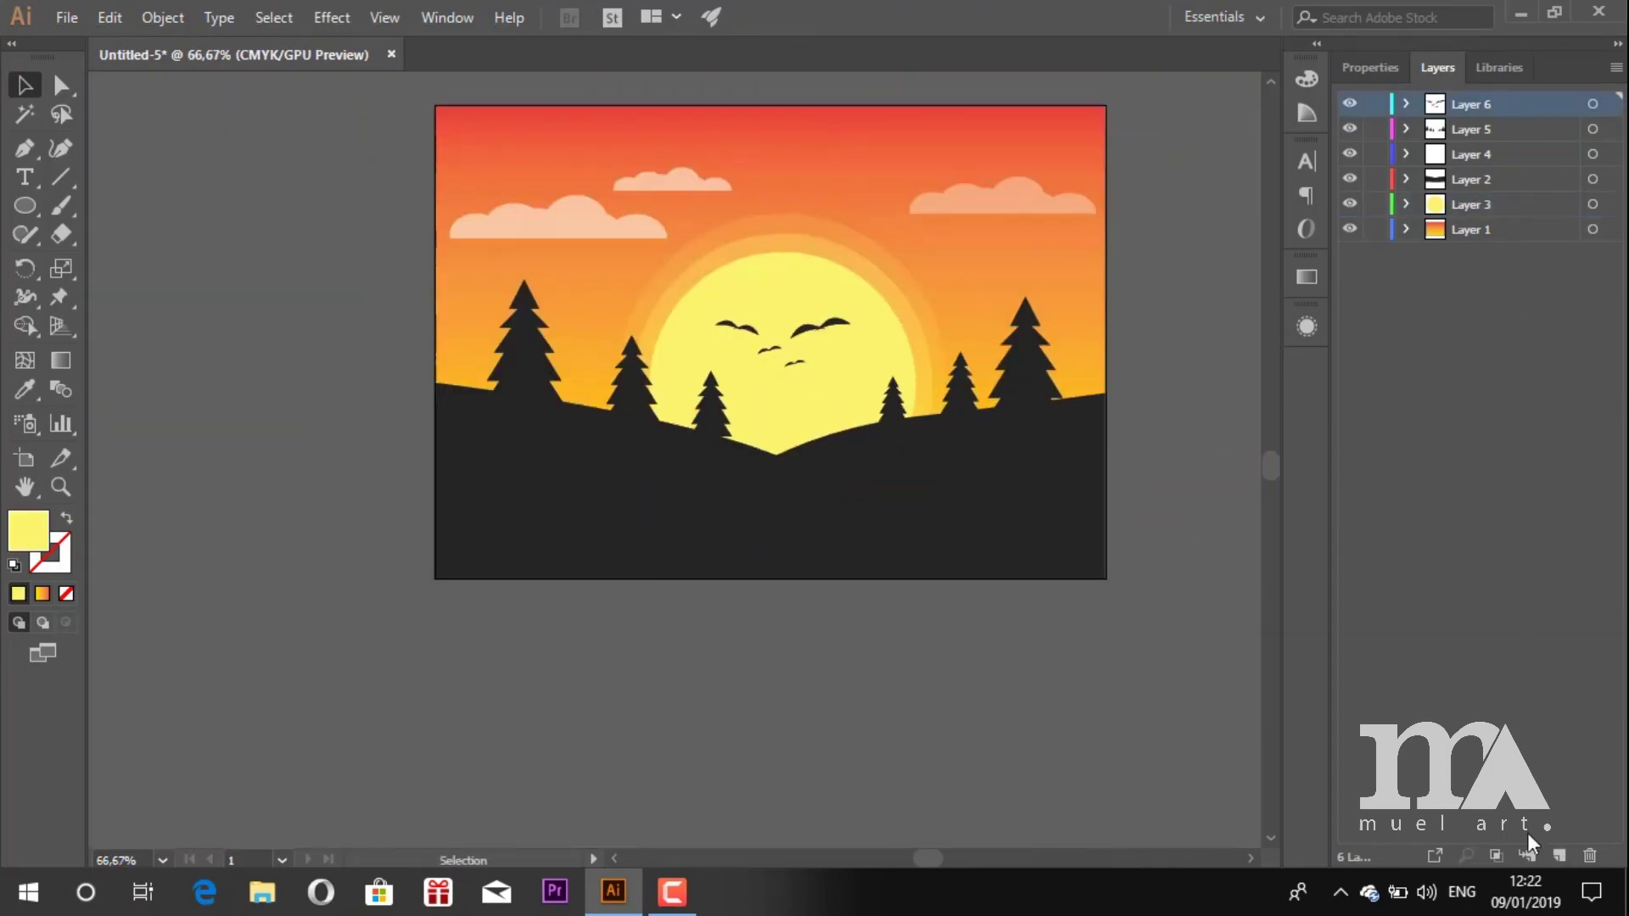
Add a new layer above the birds and try a small Paintbrush star dot in the upper sky.
click(1559, 853)
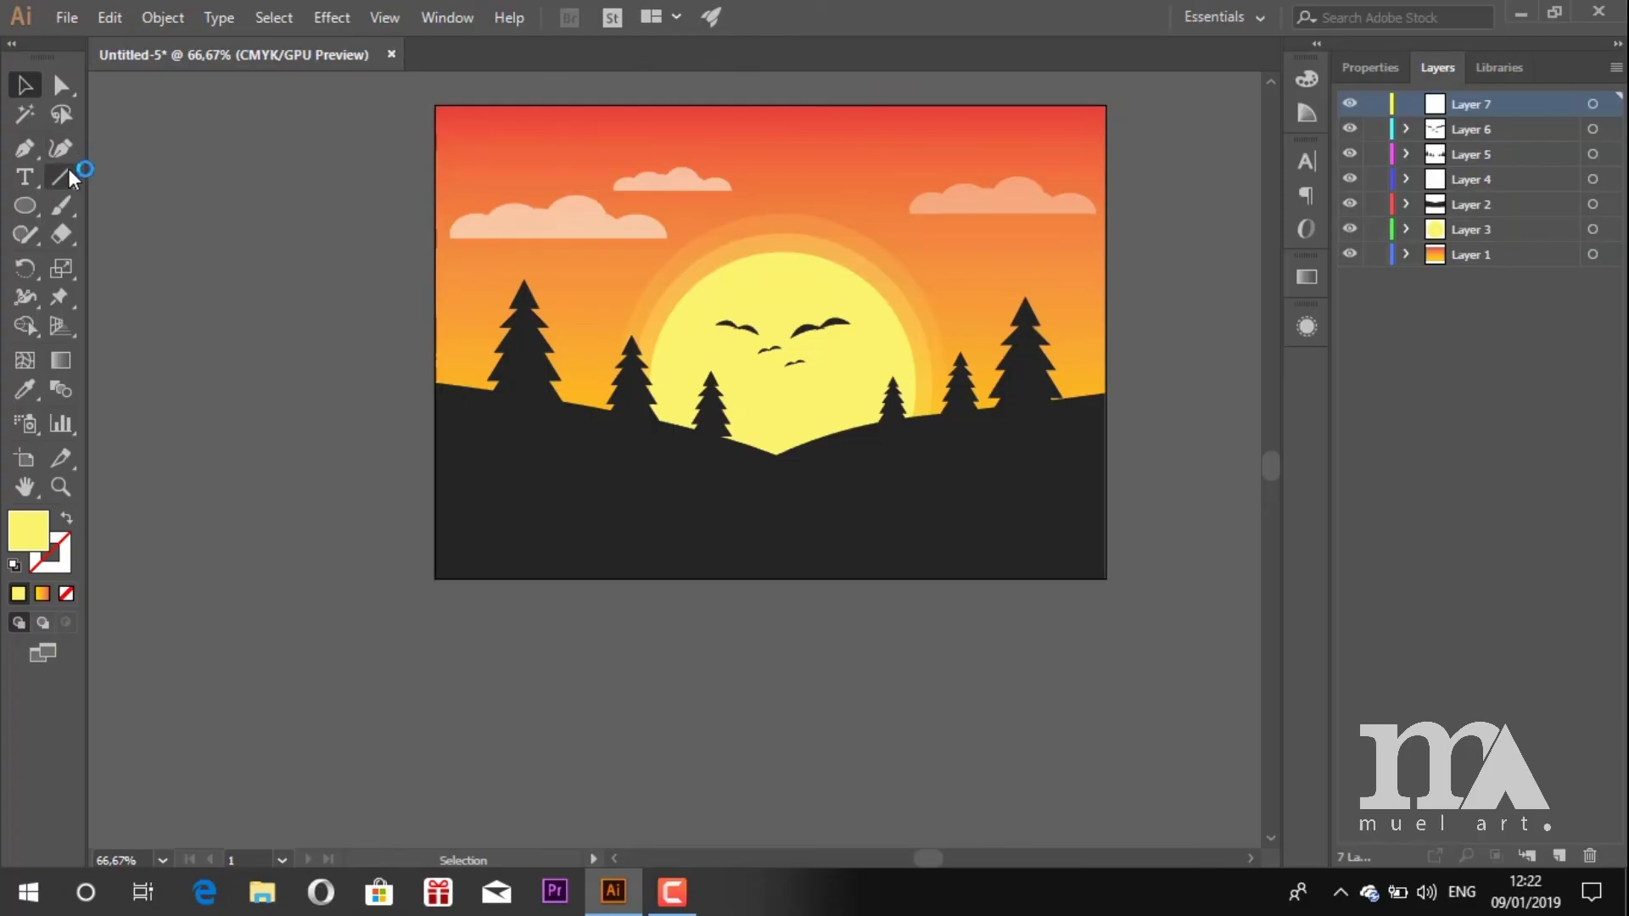
click(1384, 70)
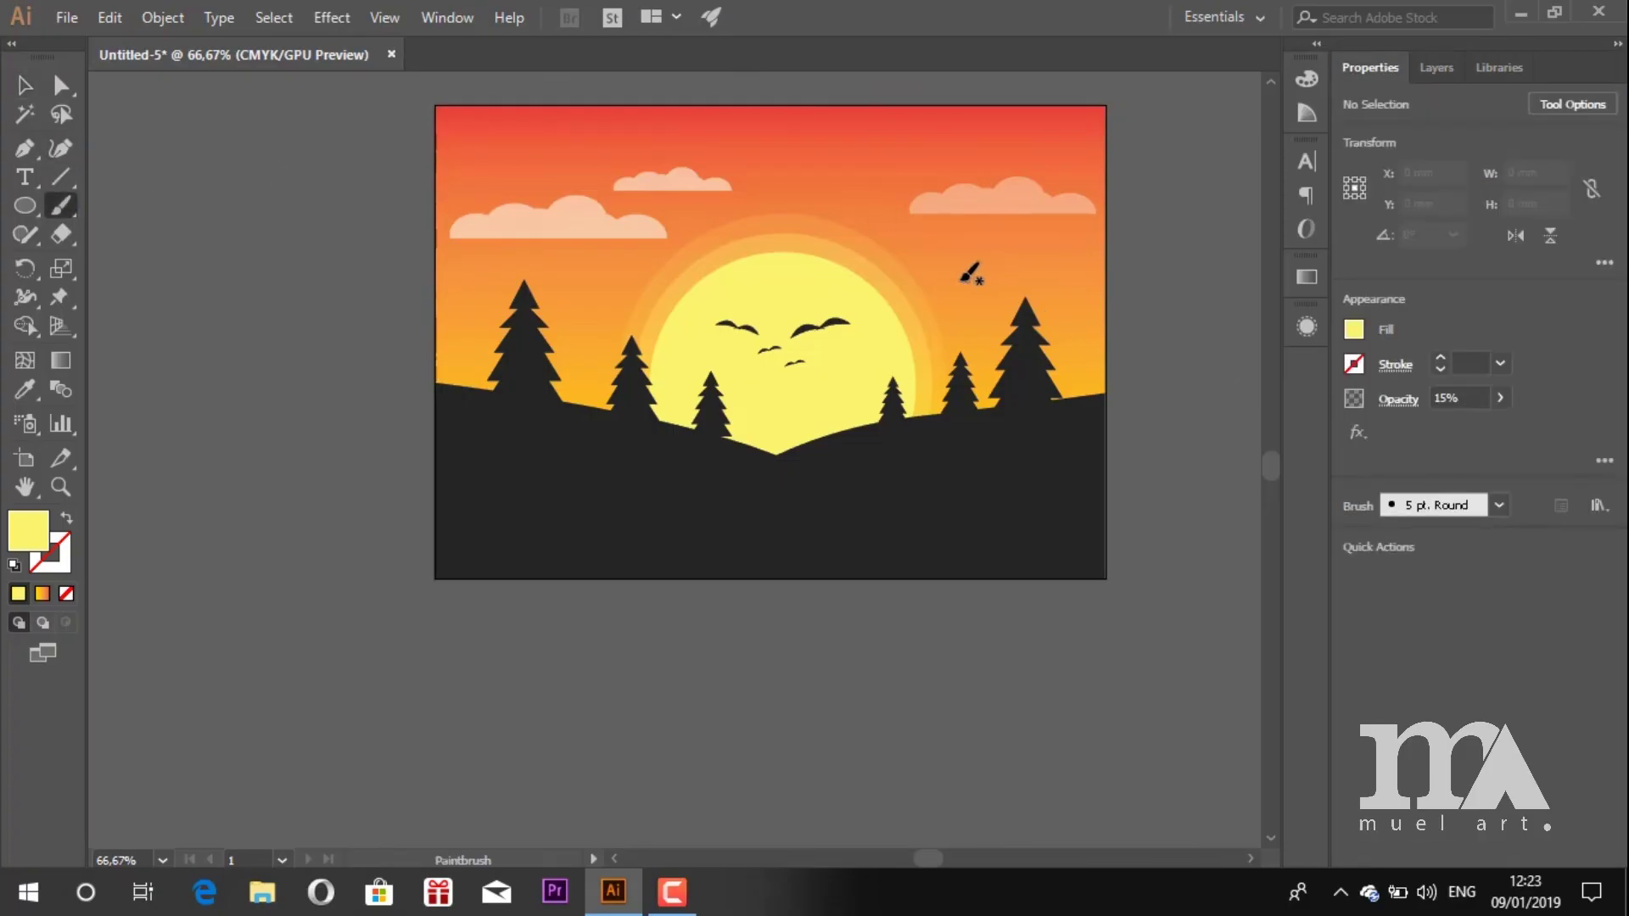
scroll(784, 163, up, 1)
scroll(792, 193, down, 1)
click(825, 149)
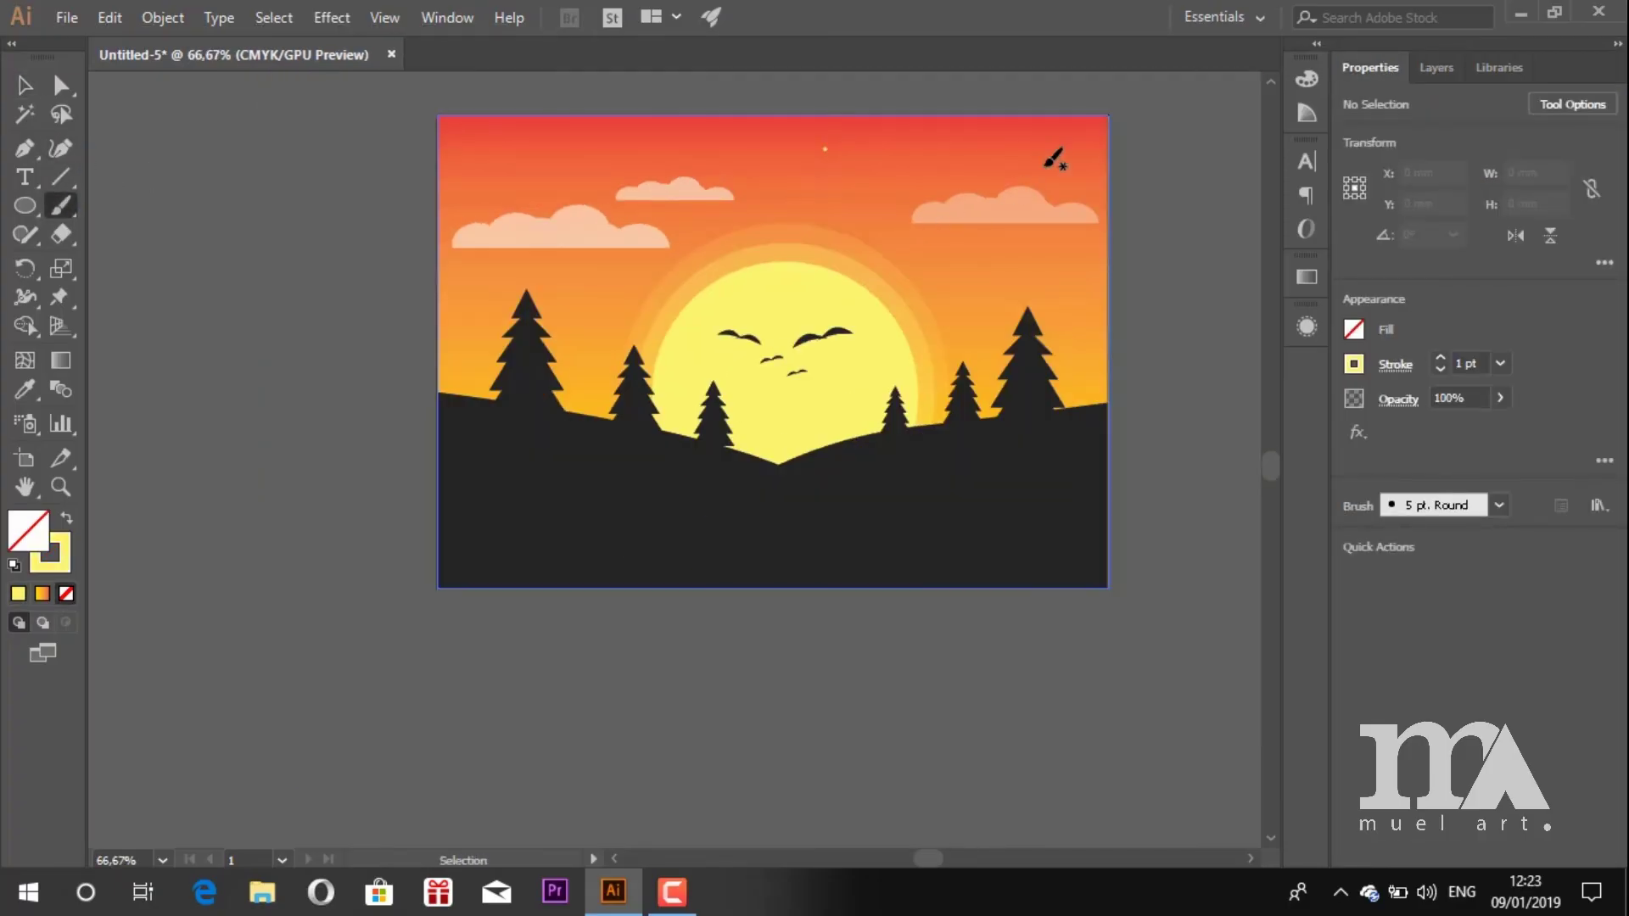
Set the Paintbrush colour to white, ffffff, and paint a small star dot in the sky above the sun.
key(shift+x)
double_click(28, 531)
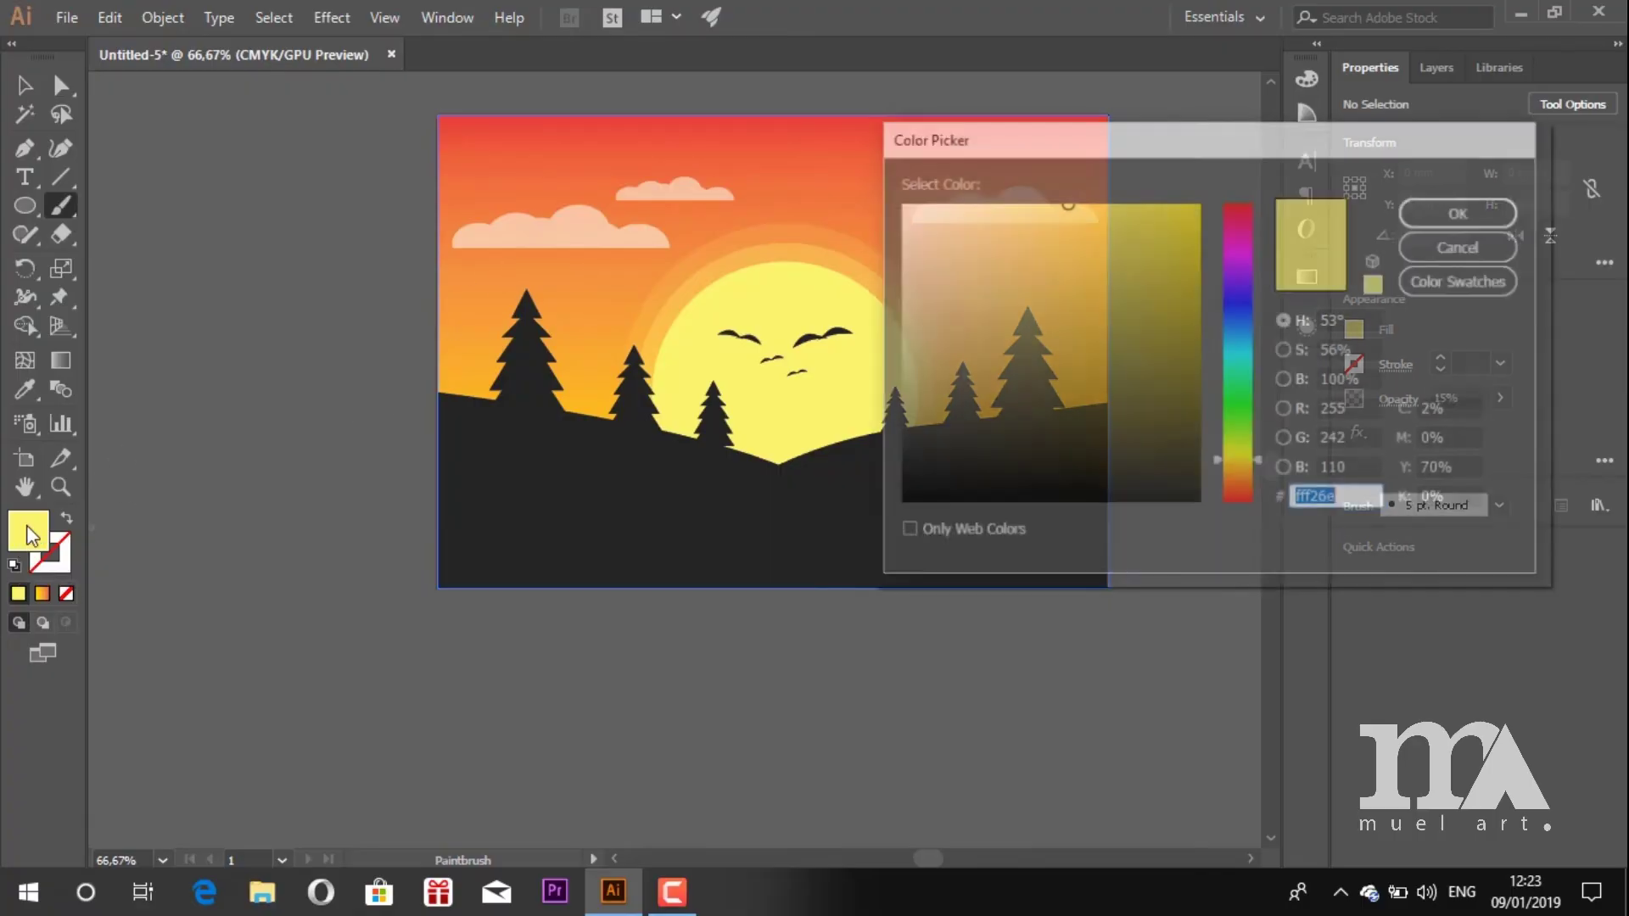
text(ffffff)
click(1458, 211)
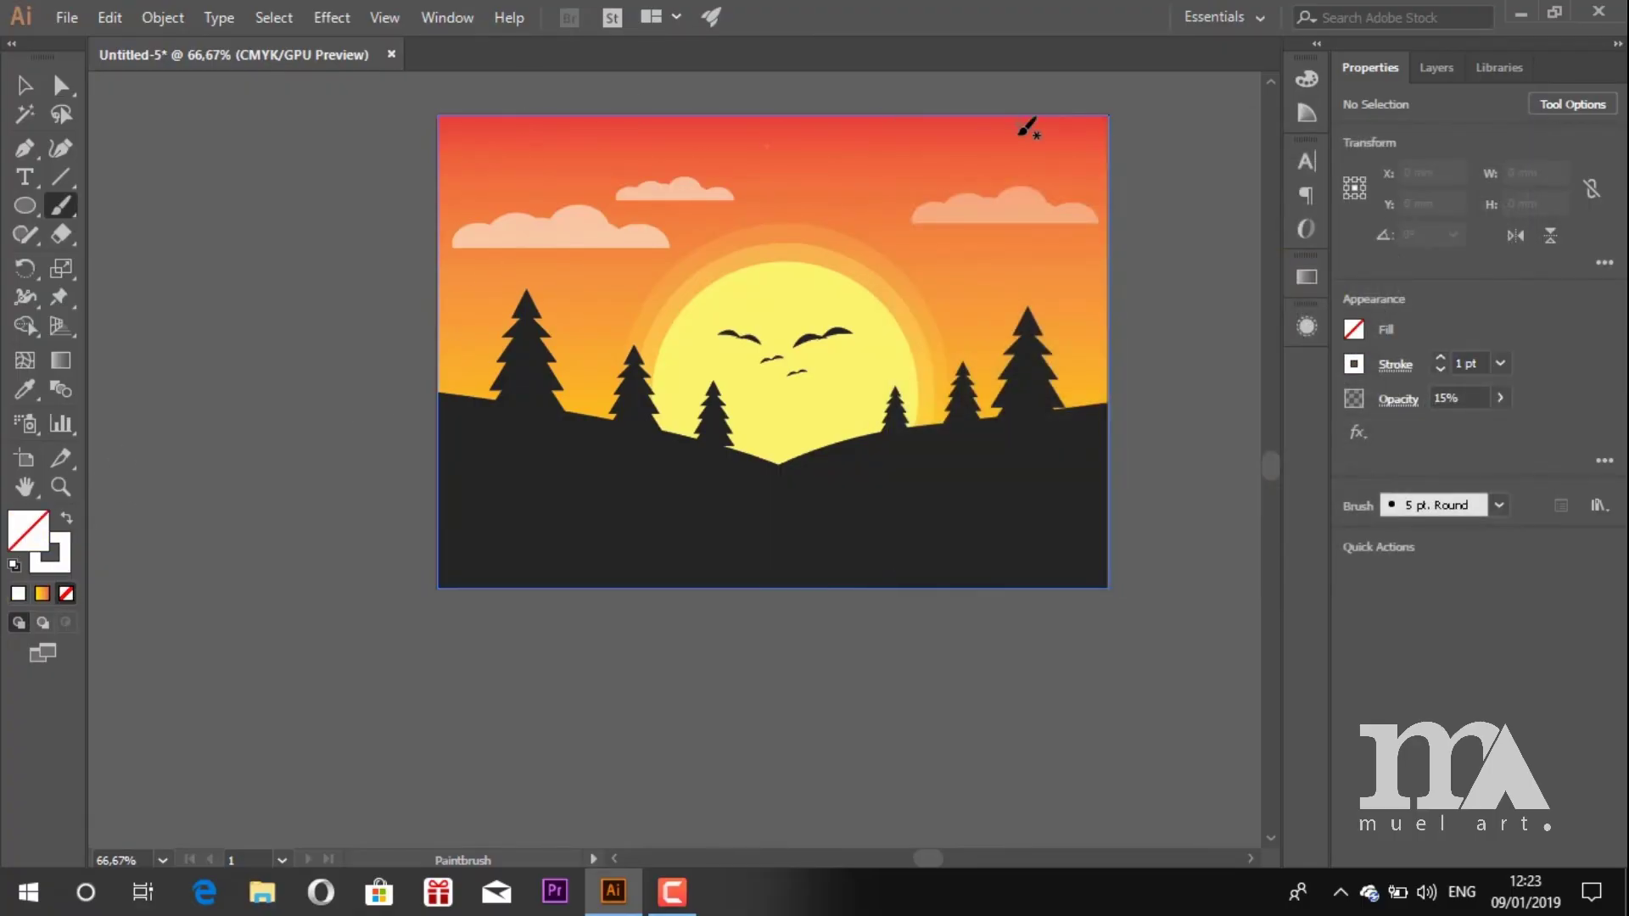
Select the white star dot above the sun and set its opacity to 50%.
click(24, 88)
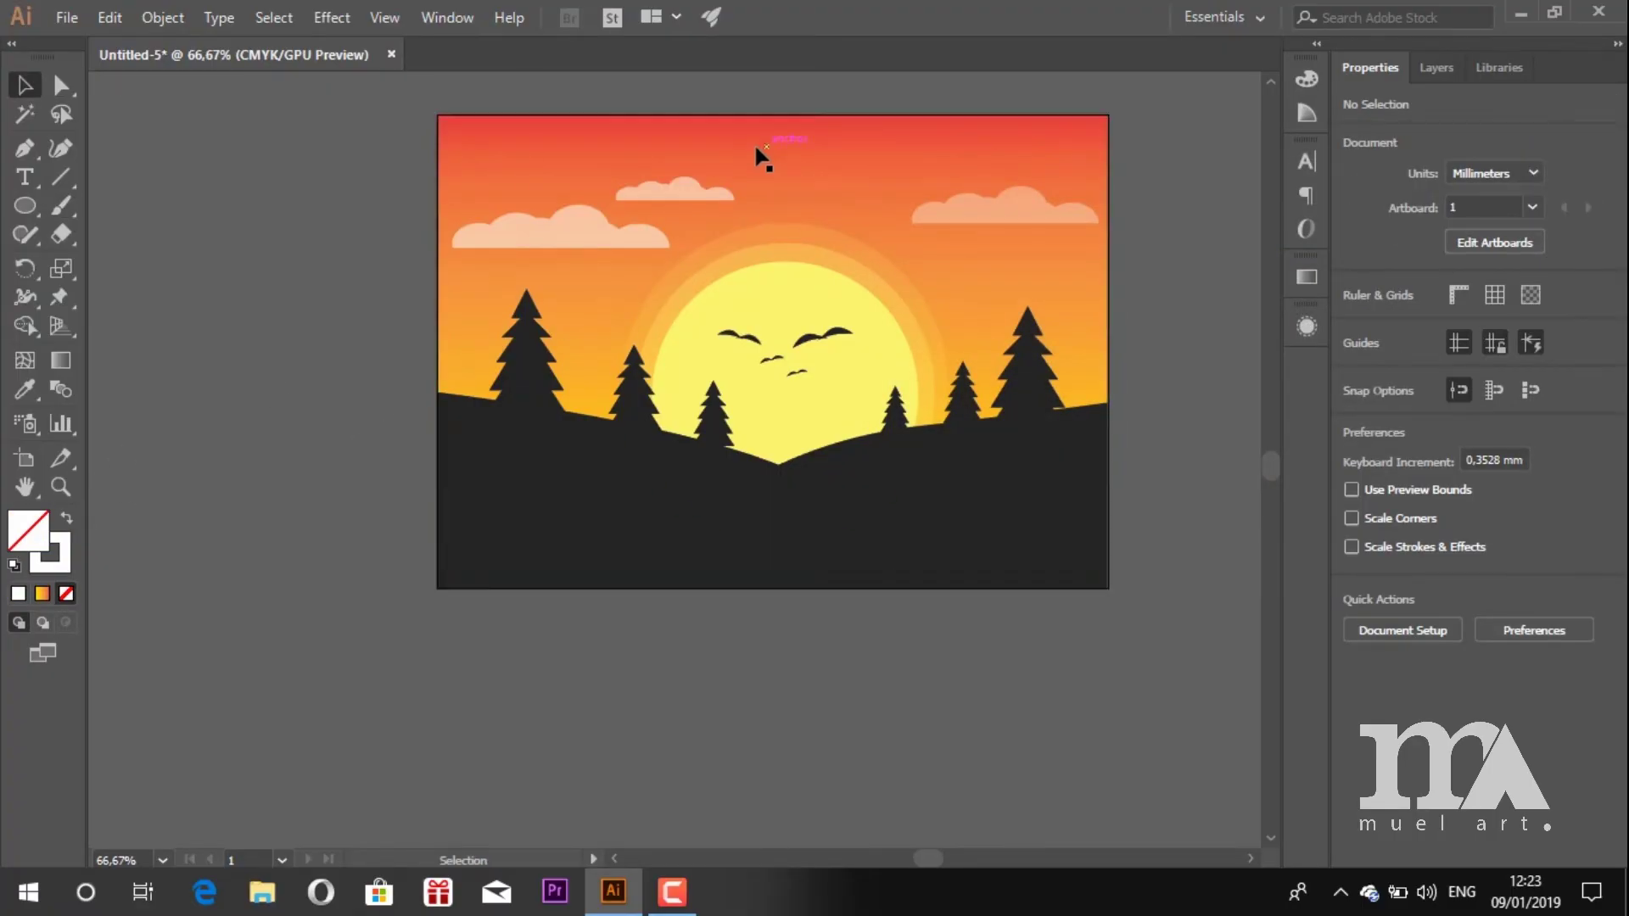
click(767, 146)
scroll(819, 127, up, 3)
scroll(682, 250, down, 3)
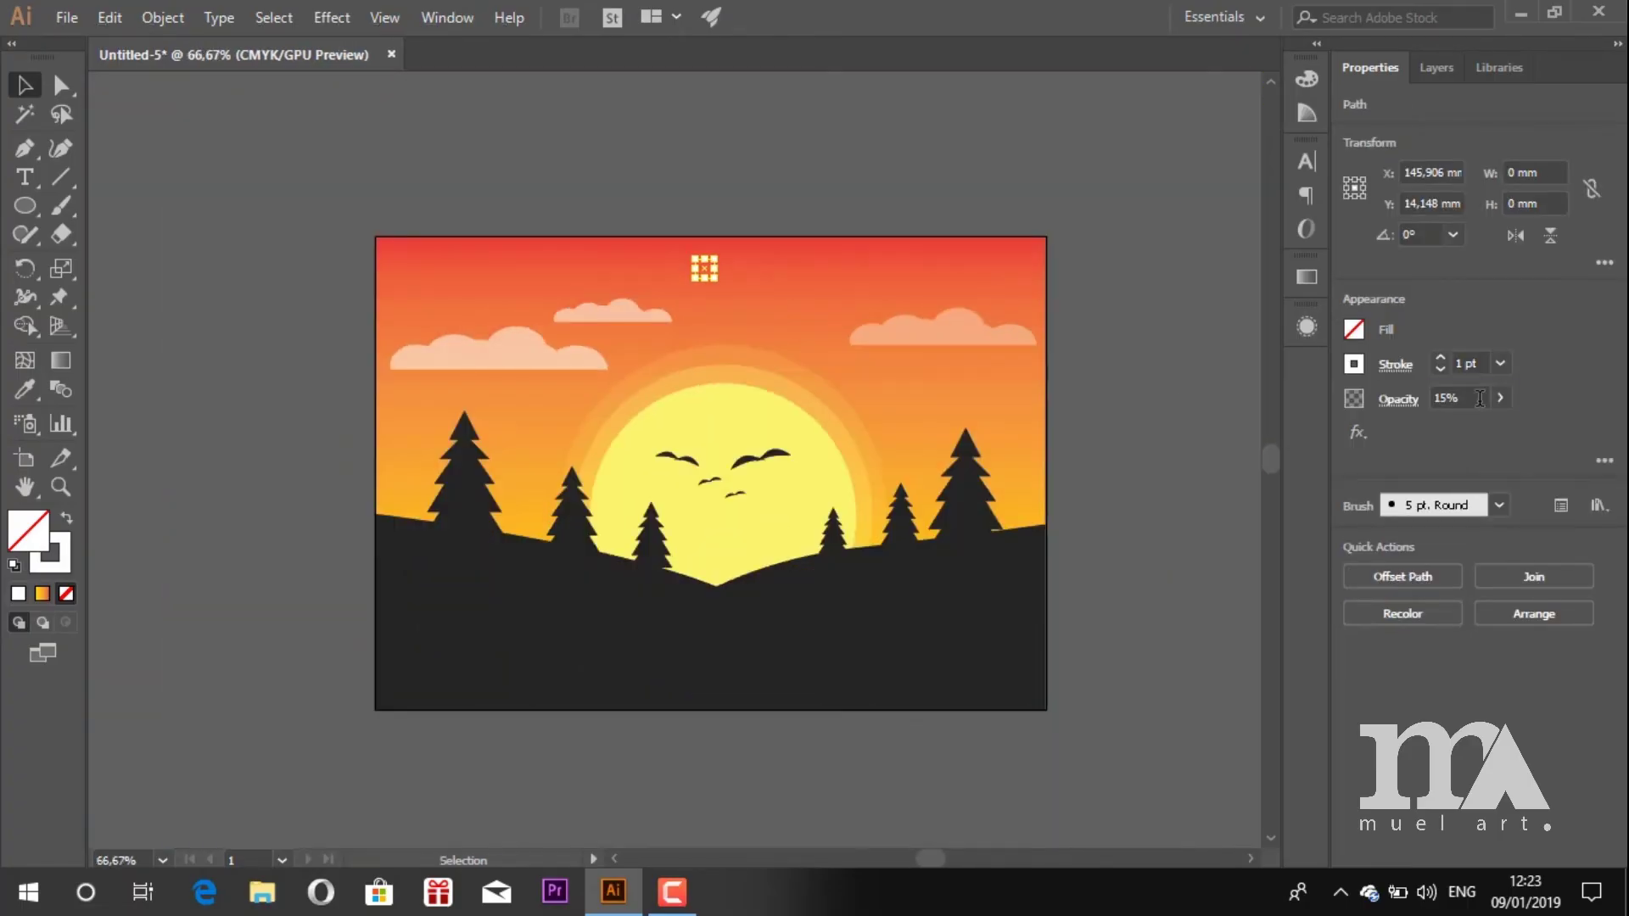
Scatter more small white star dots across the sky around the clouds with the Paintbrush, using a 1 pt stroke at 50% opacity.
click(61, 205)
click(960, 277)
click(1355, 330)
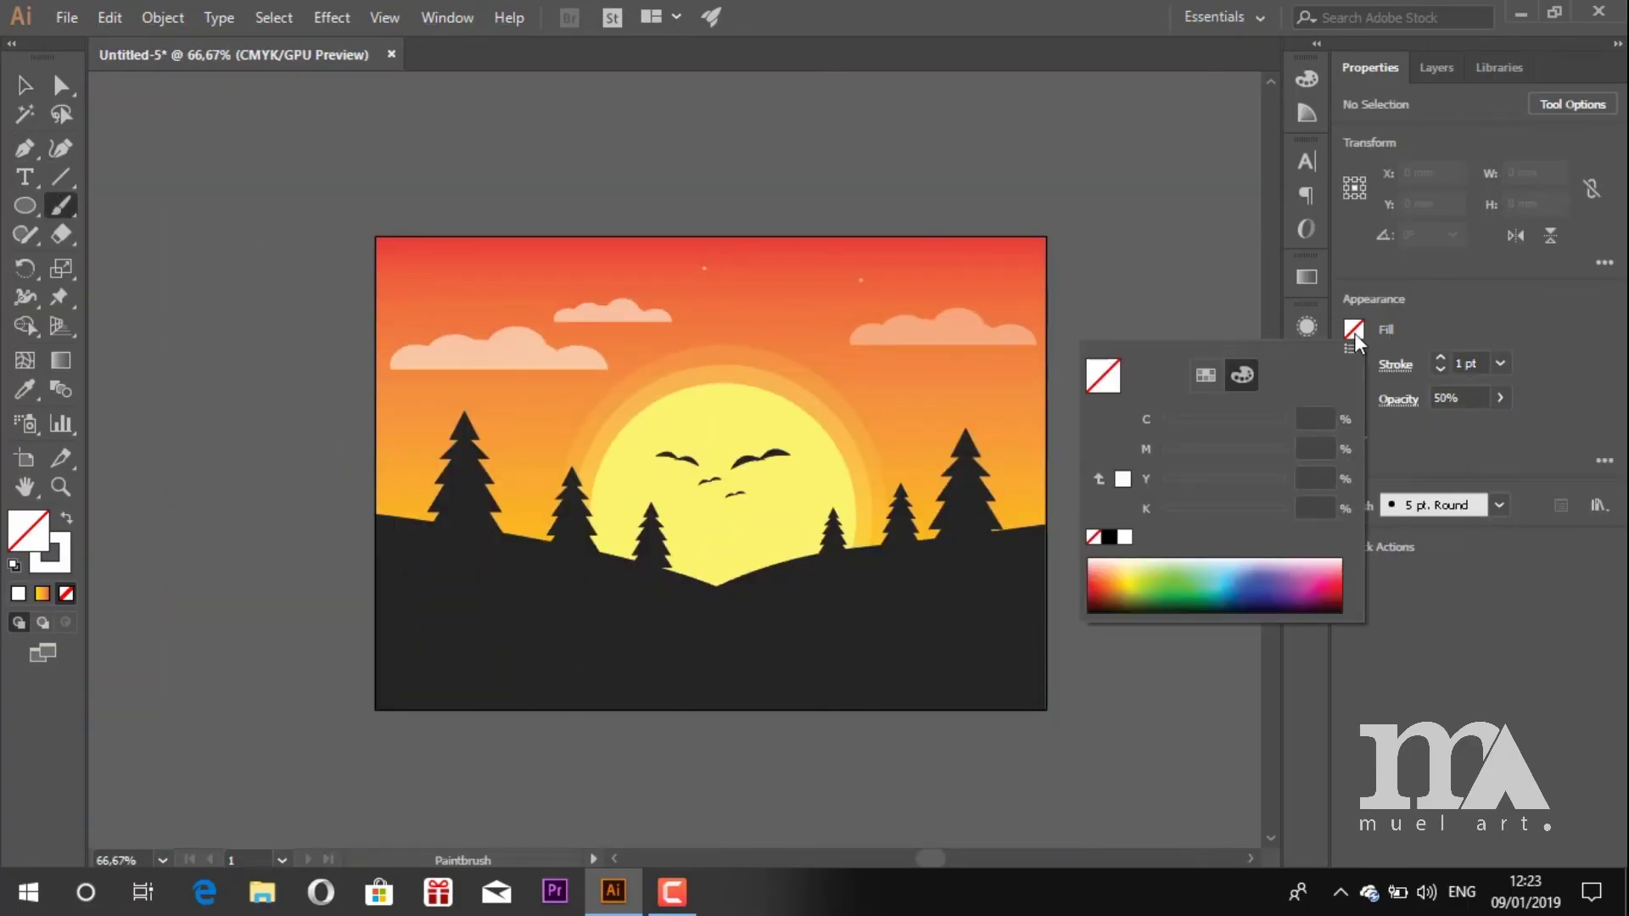
click(1123, 480)
click(860, 280)
click(15, 596)
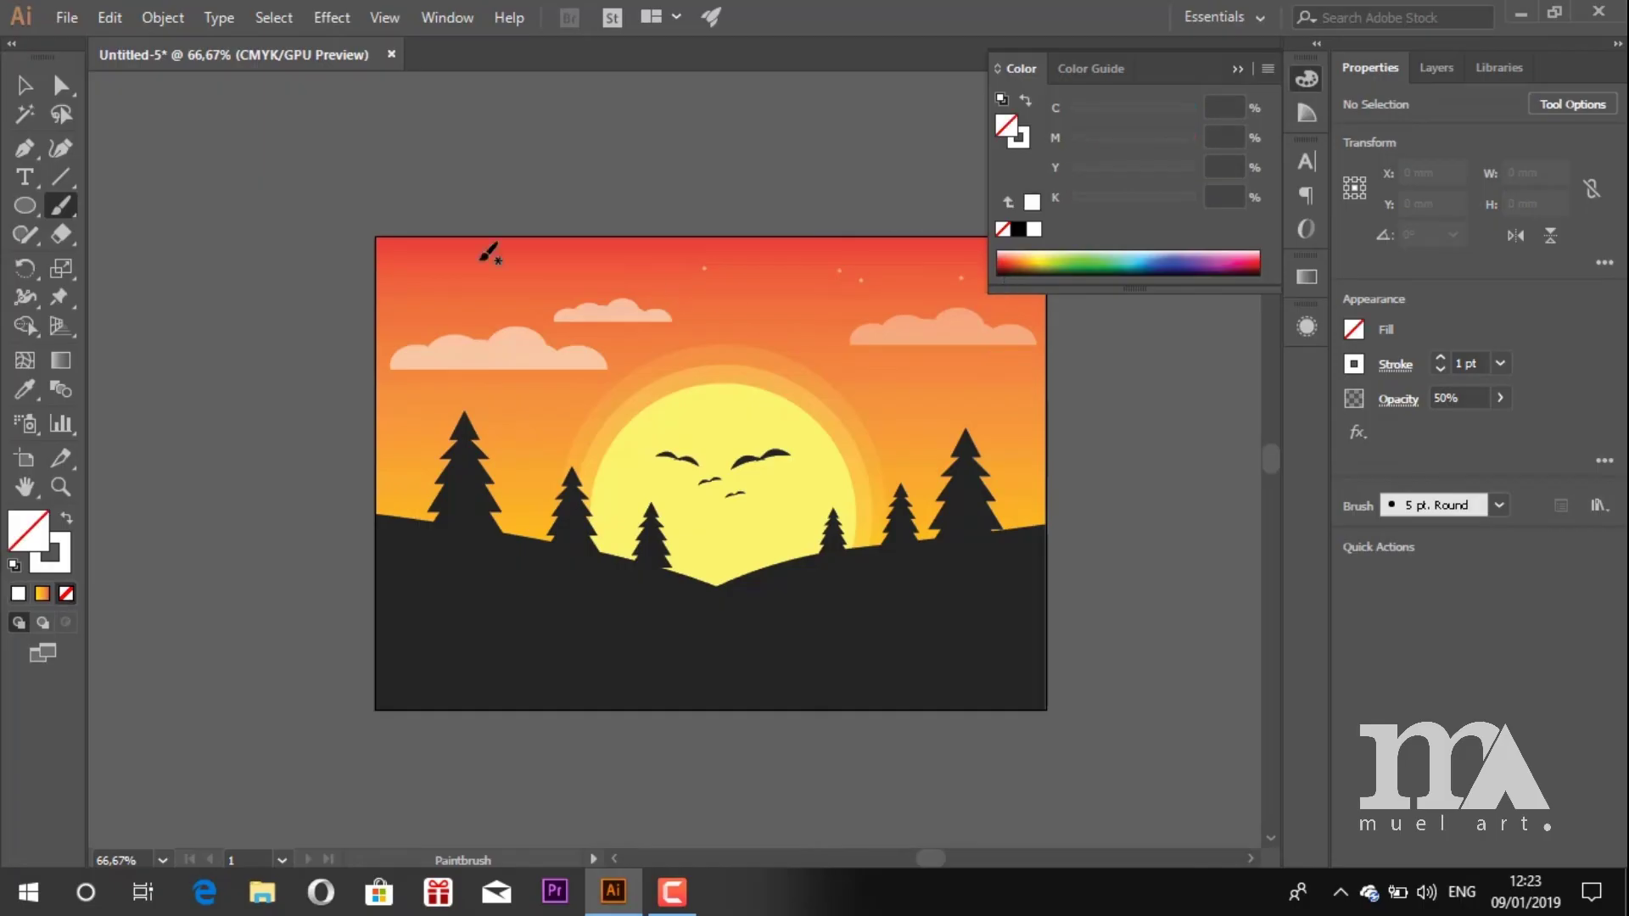
click(1238, 69)
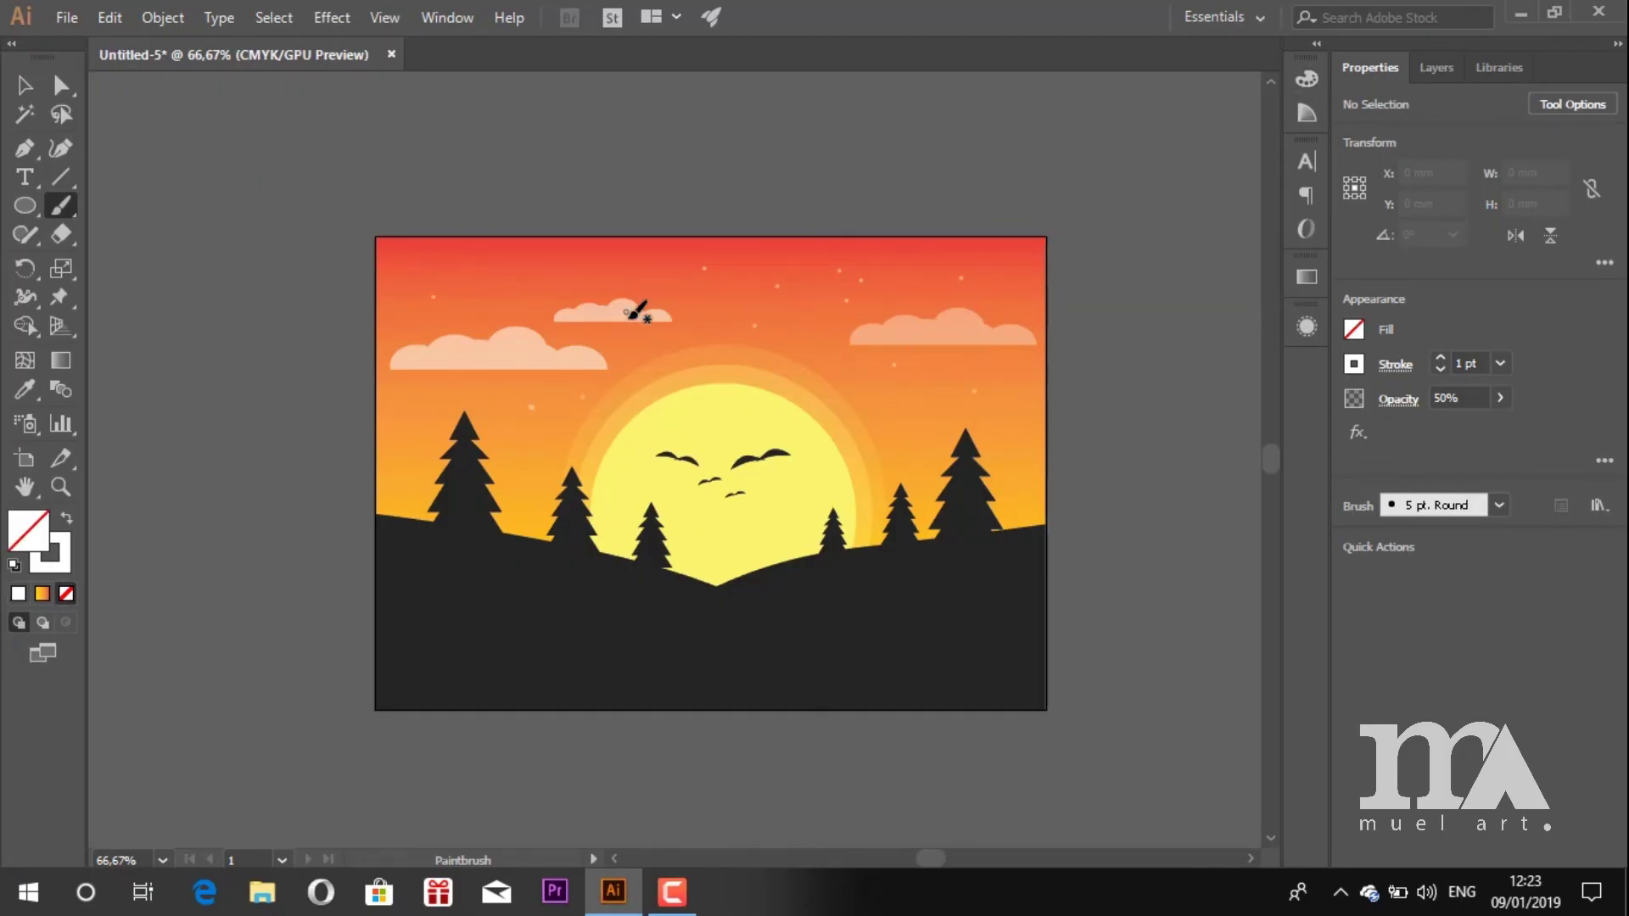